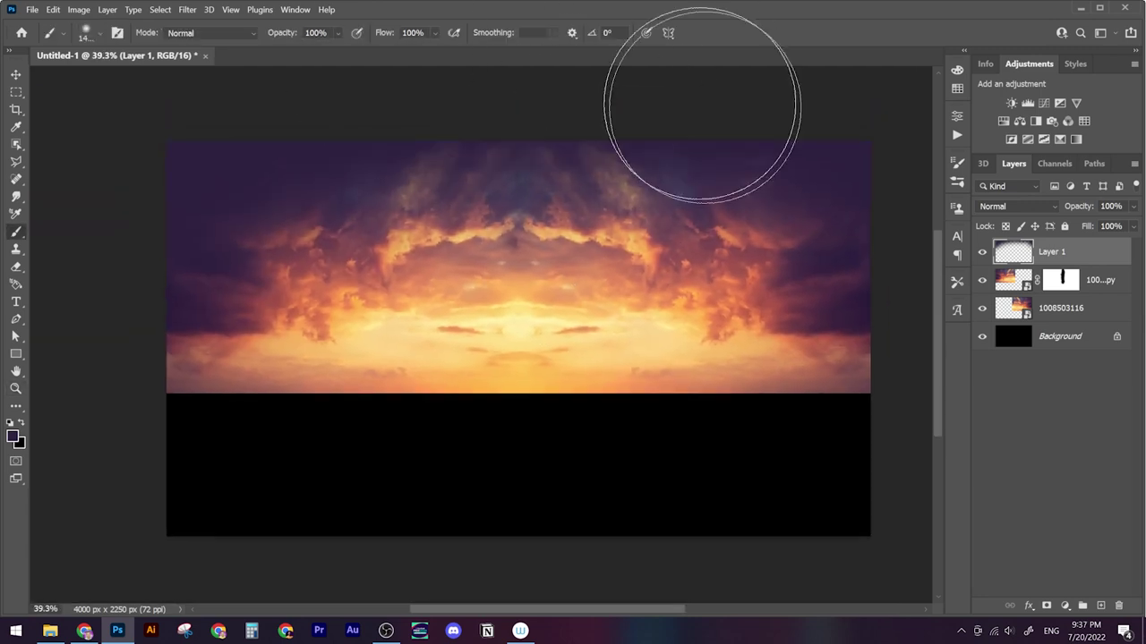
Mask the sky copy along the horizon and set Selective Color Blacks to +100
{"action": "left_click", "coordinate": [1047, 606]}
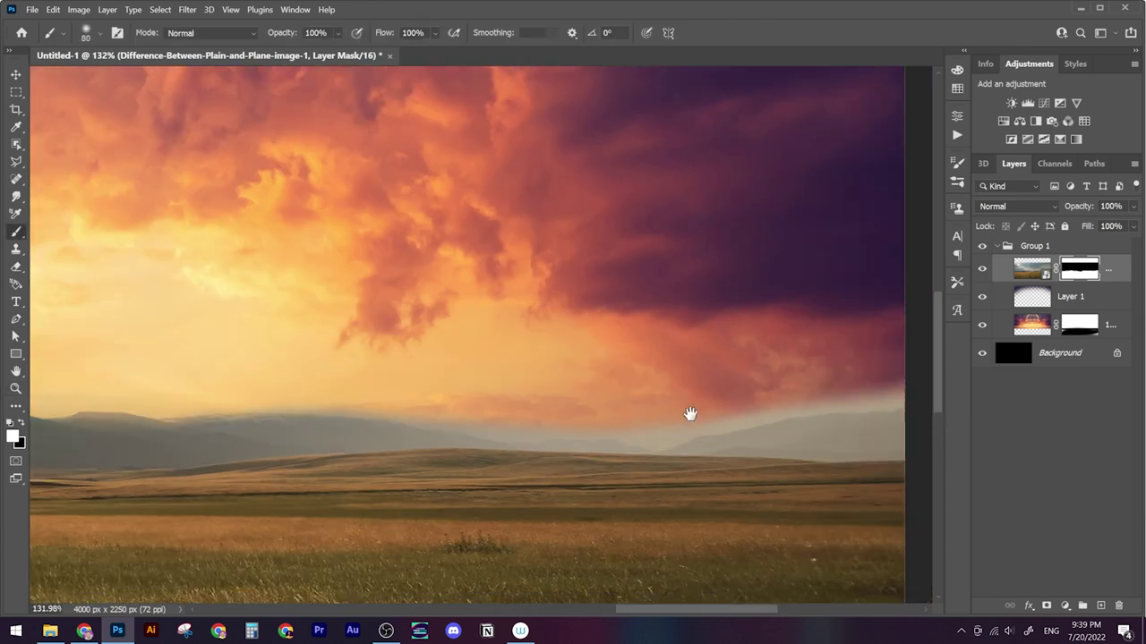
{"action": "left_click_drag", "start_coordinate": [529, 436], "coordinate": [890, 410]}
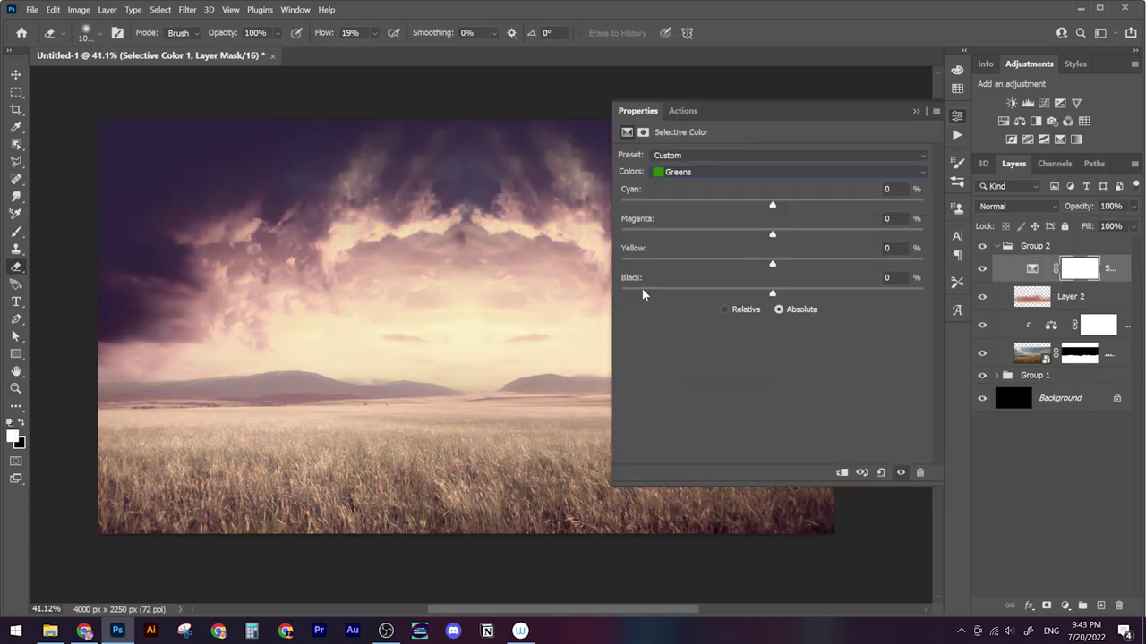
{"action": "left_click", "coordinate": [787, 172]}
{"action": "left_click", "coordinate": [667, 283]}
{"action": "left_click_drag", "start_coordinate": [773, 292], "coordinate": [923, 293]}
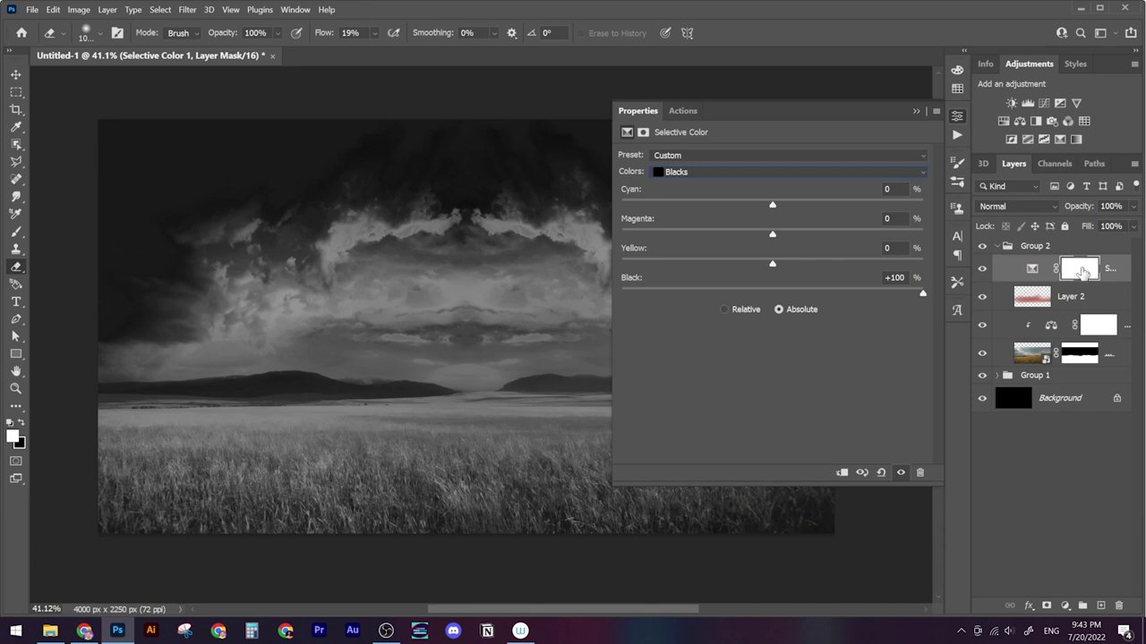
{"action": "left_click", "coordinate": [916, 112]}
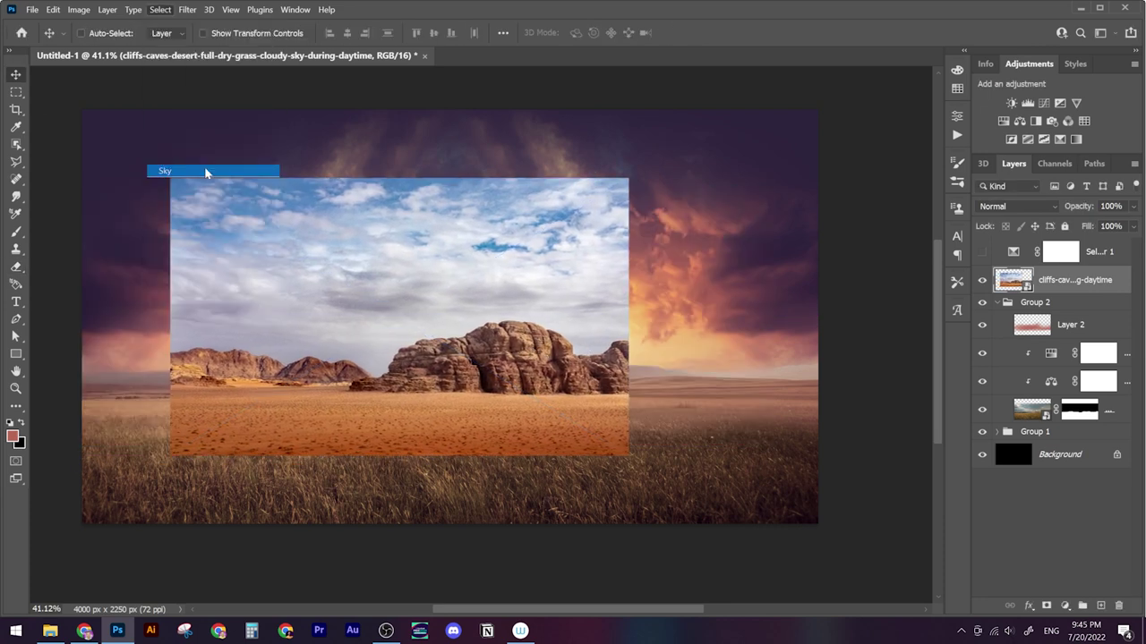
Mask the cliffs photo, shift and enlarge it, then duplicate and flip the copy
{"action": "left_click", "coordinate": [1046, 606]}
{"action": "key", "text": "b"}
{"action": "left_click_drag", "start_coordinate": [588, 367], "coordinate": [477, 326]}
{"action": "key", "text": "ctrl+t"}
{"action": "key", "text": "Return"}
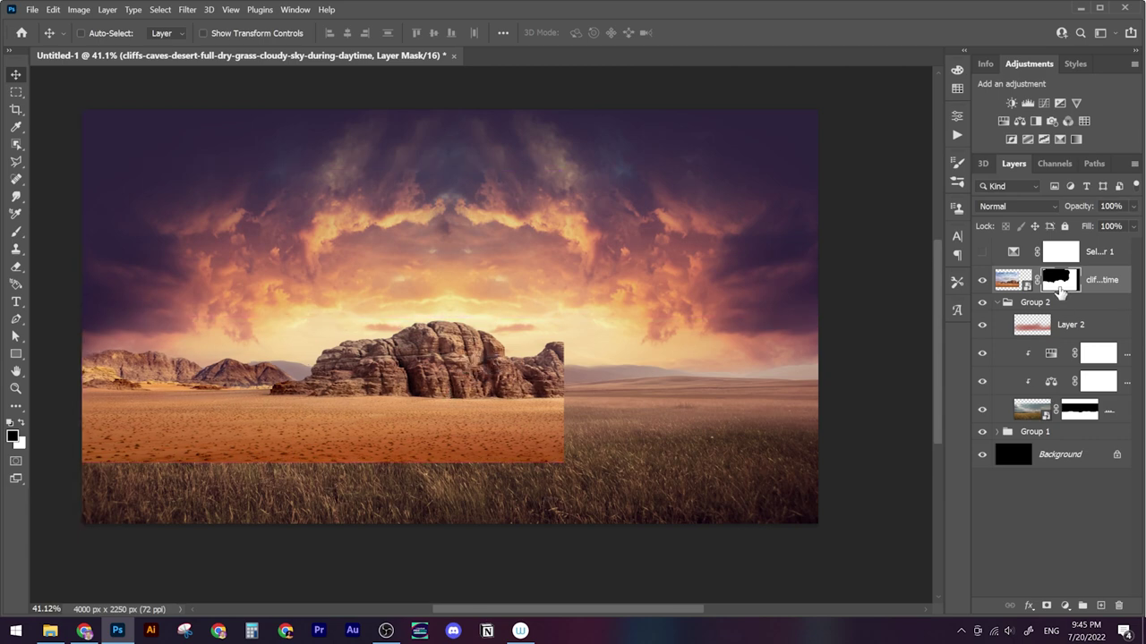
{"action": "key", "text": "ctrl+j"}
{"action": "key", "text": "ctrl+t"}
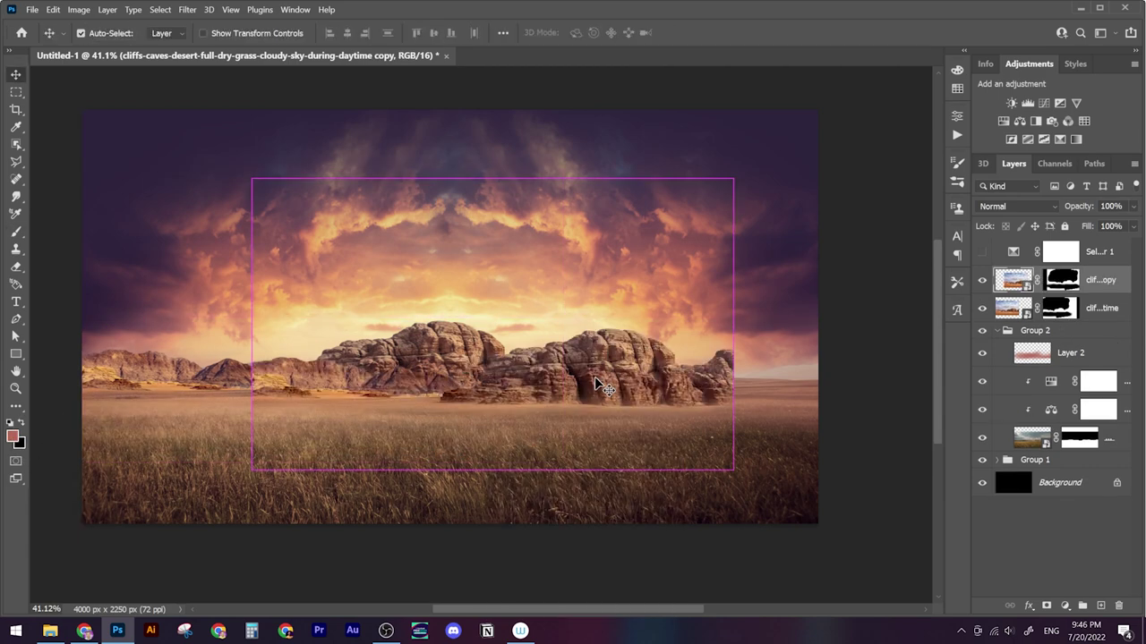
Add a Curves adjustment above both cliffs layers, raising the black point to output 26
{"action": "scroll", "coordinate": [500, 431], "scroll_direction": "up", "scroll_amount": 3}
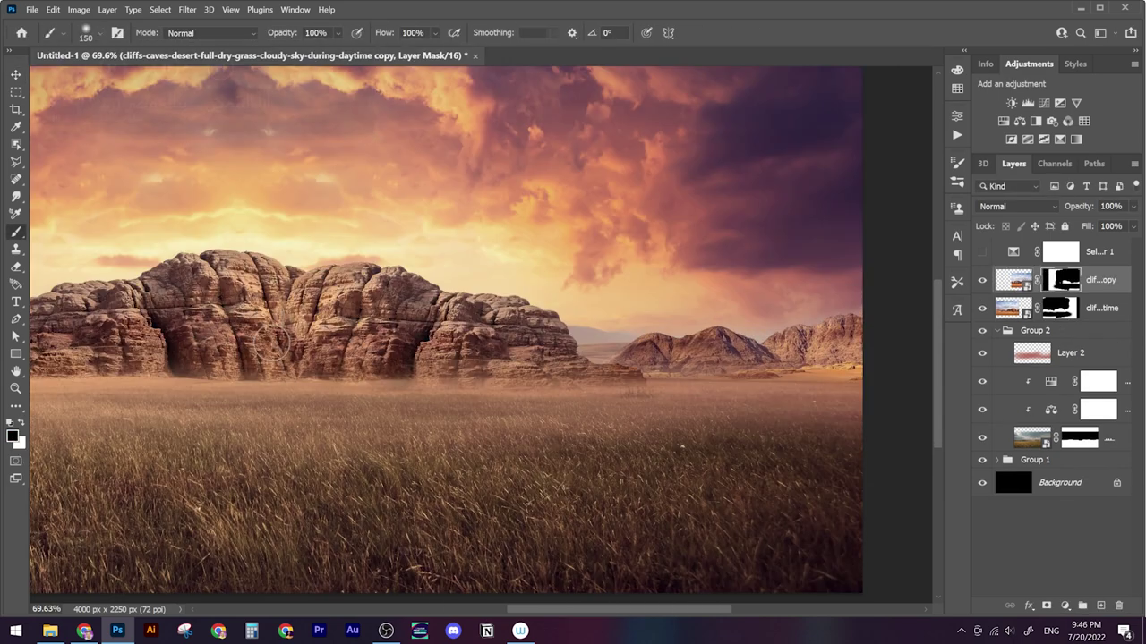
{"action": "scroll", "coordinate": [253, 233], "scroll_direction": "up", "scroll_amount": 4}
{"action": "key", "text": "bracketleft"}
{"action": "key", "text": "bracketleft"}
{"action": "key", "text": "bracketleft"}
{"action": "scroll", "coordinate": [274, 328], "scroll_direction": "down", "scroll_amount": 5}
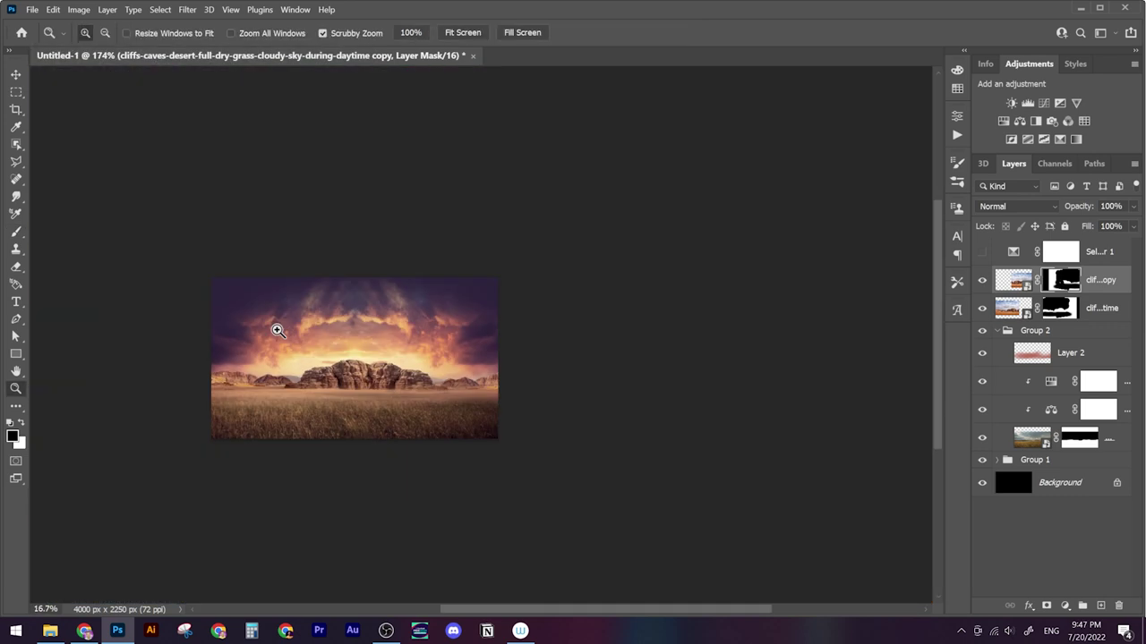
{"action": "left_click", "coordinate": [1012, 309], "text": "shift"}
{"action": "left_click", "coordinate": [1044, 103]}
{"action": "scroll", "coordinate": [369, 397], "scroll_direction": "up", "scroll_amount": 1}
{"action": "left_click_drag", "start_coordinate": [698, 362], "coordinate": [695, 341]}
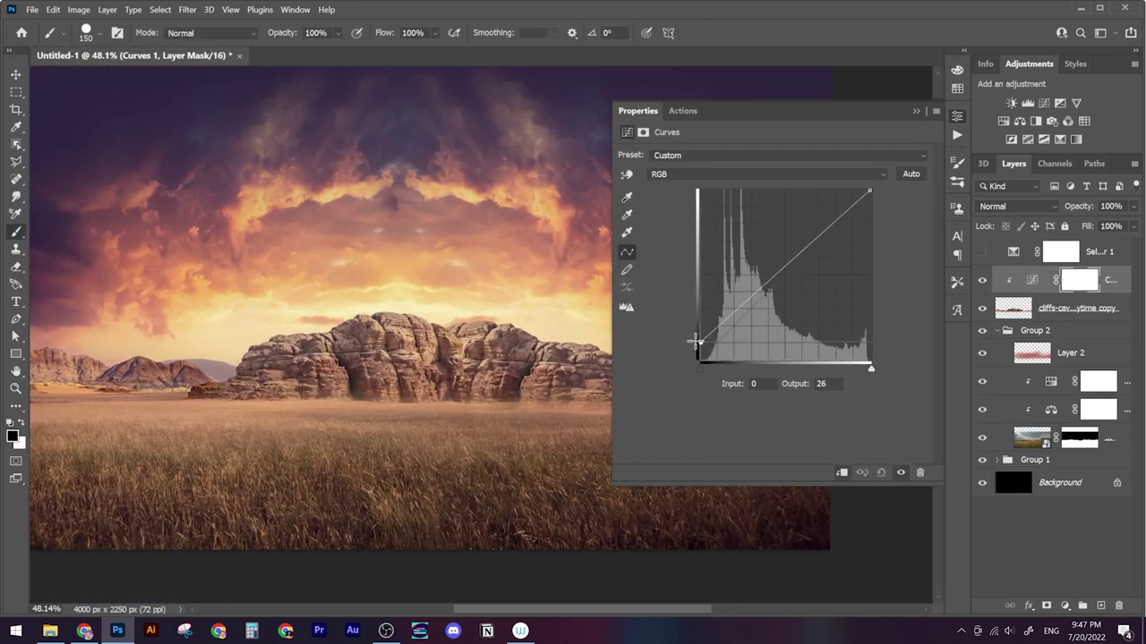
{"action": "left_click", "coordinate": [452, 525]}
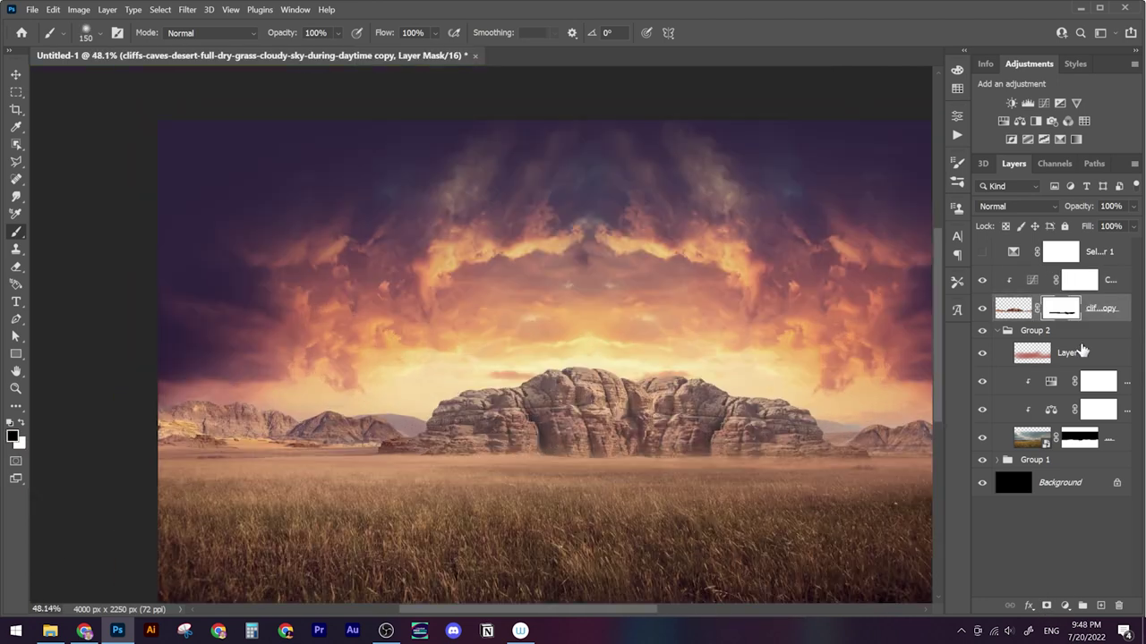
Set the curves to Luminosity, group it with the cliffs copy, and paint out the left pink haze
{"action": "left_click", "coordinate": [1011, 281], "text": "shift"}
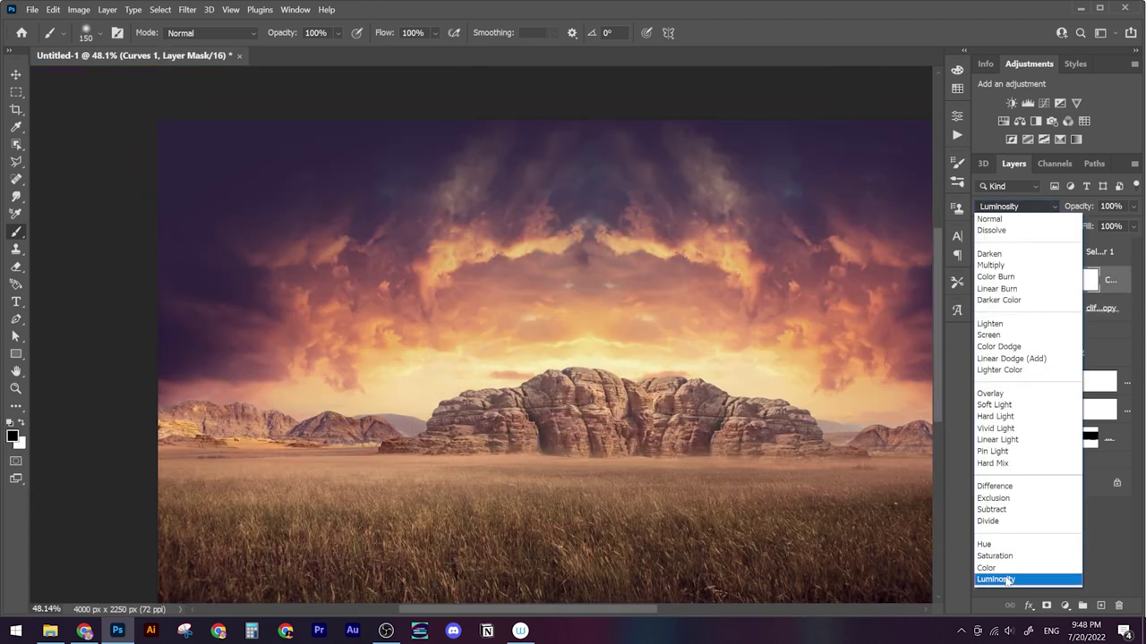
{"action": "key", "text": "ctrl+g"}
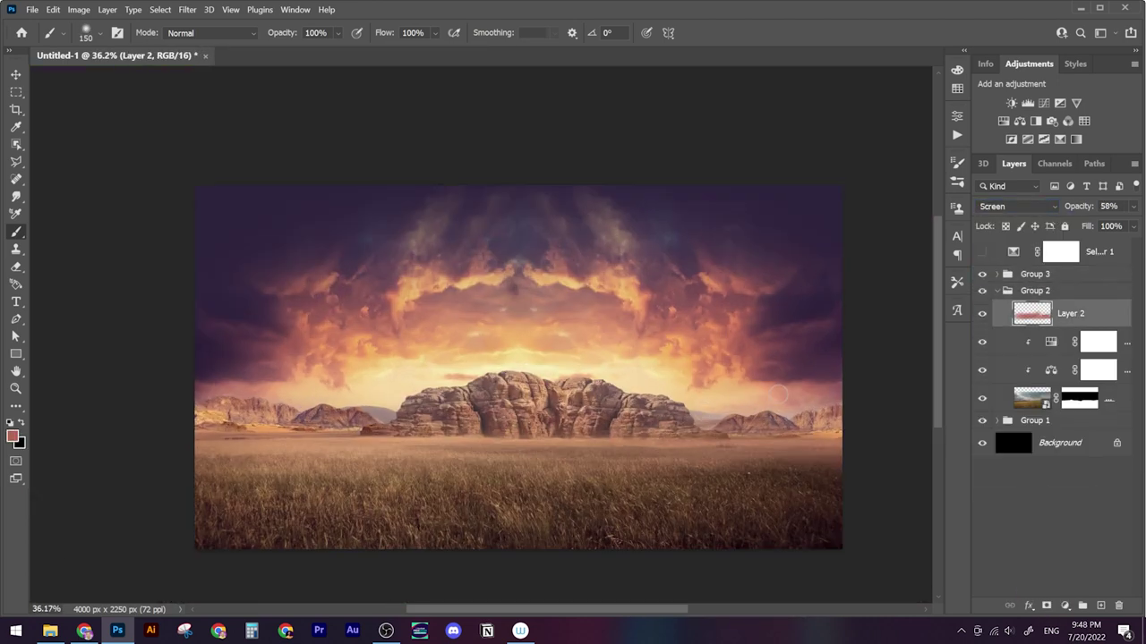
{"action": "key", "text": "x"}
{"action": "left_click_drag", "start_coordinate": [315, 307], "coordinate": [822, 437]}
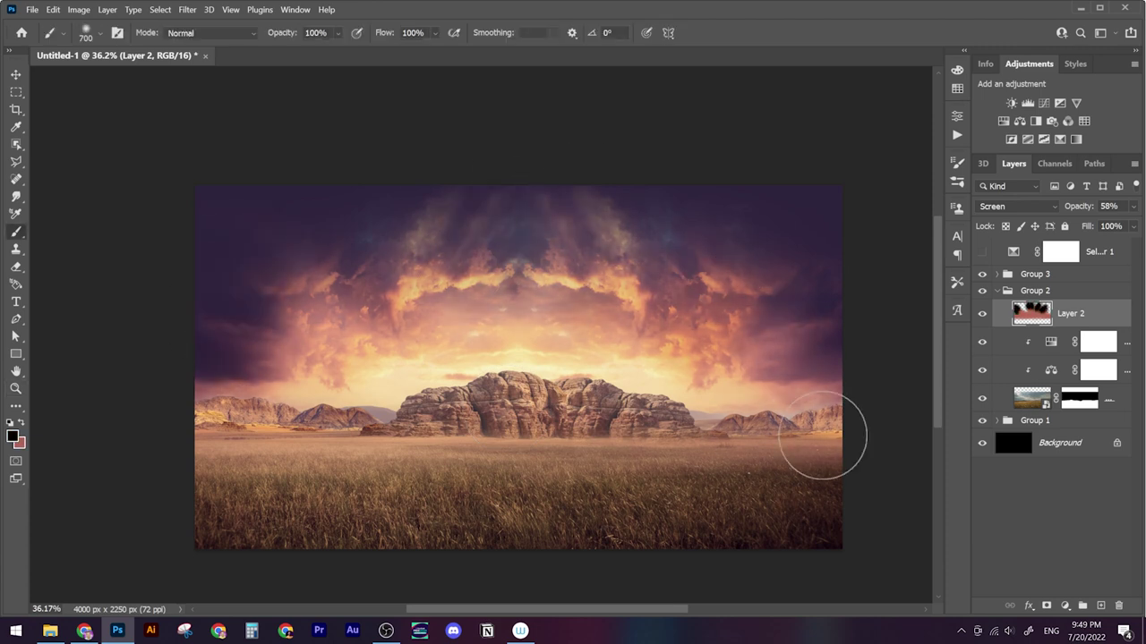
{"action": "scroll", "coordinate": [550, 454], "scroll_direction": "down", "scroll_amount": 3}
{"action": "scroll", "coordinate": [549, 455], "scroll_direction": "up", "scroll_amount": 2}
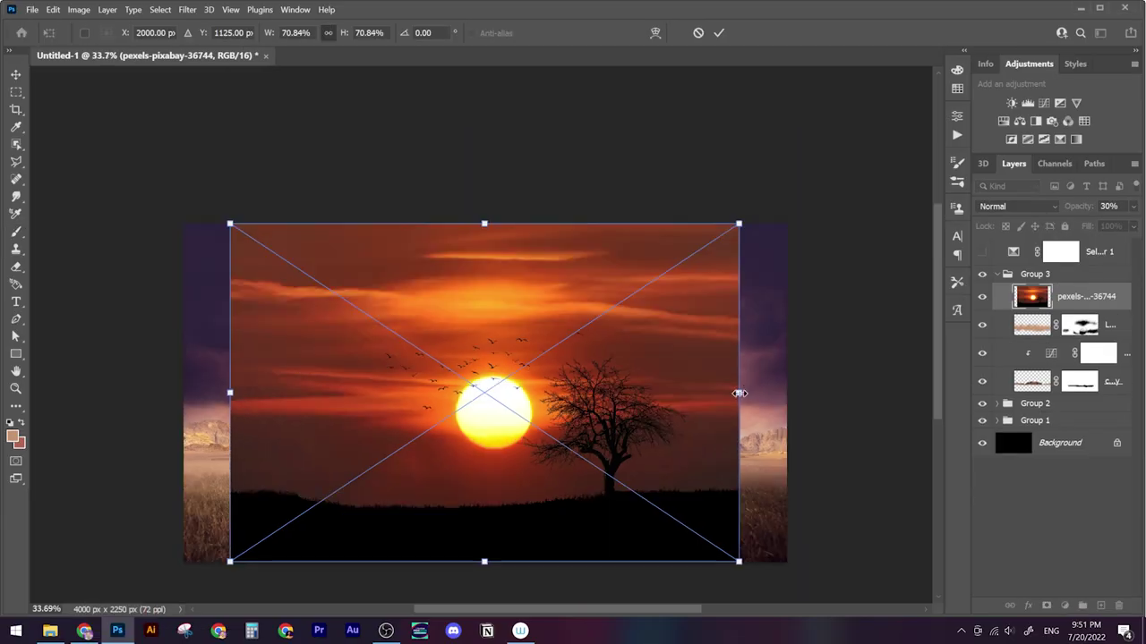
Scale down the sunset photo, move it lower in the stack, and mask out its top-centre sky
{"action": "left_click_drag", "start_coordinate": [739, 393], "coordinate": [971, 407]}
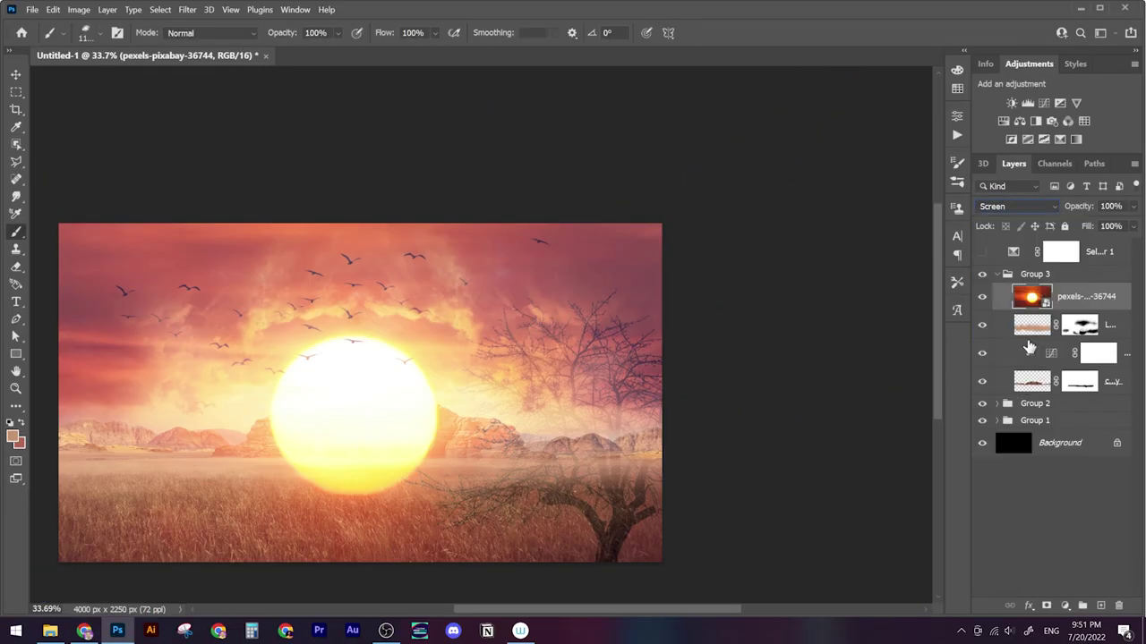
{"action": "left_click_drag", "start_coordinate": [1074, 383], "coordinate": [1071, 399]}
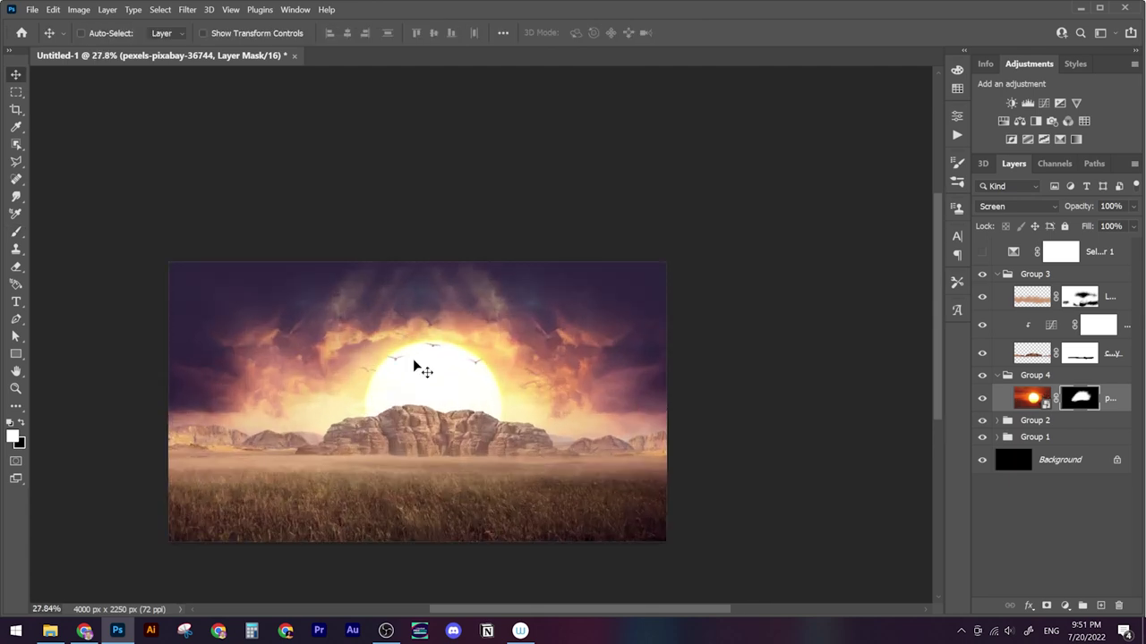
{"action": "key", "text": "x"}
{"action": "left_click_drag", "start_coordinate": [366, 277], "coordinate": [386, 430]}
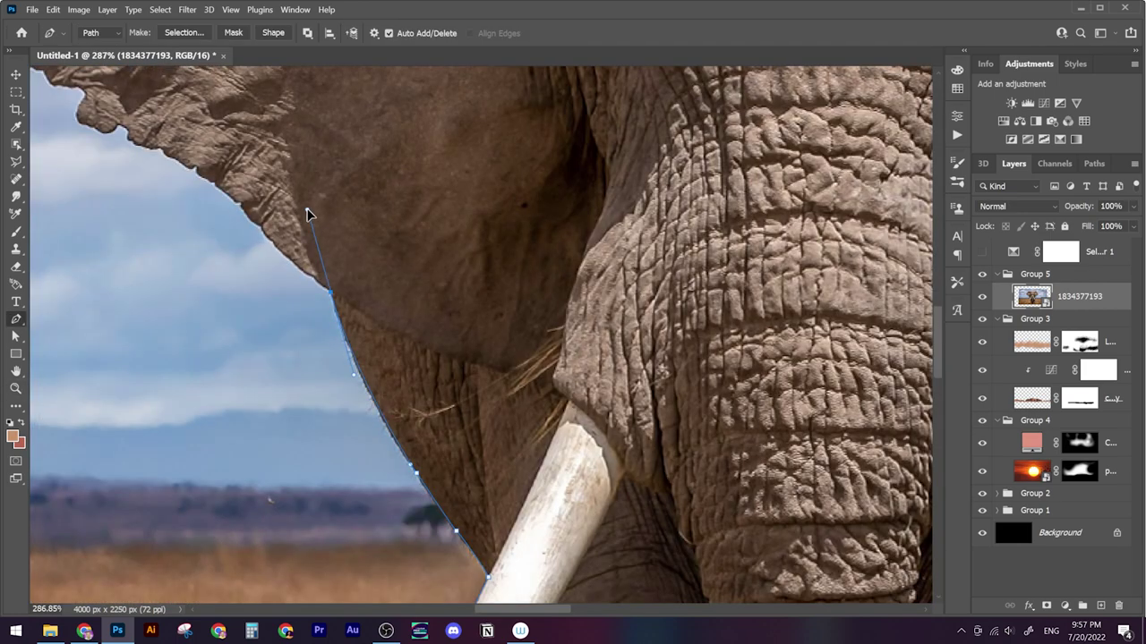
Work along the elephant's ear outline, then set up a smaller grass-tip brush
{"action": "scroll", "coordinate": [436, 438], "scroll_direction": "up", "scroll_amount": 1}
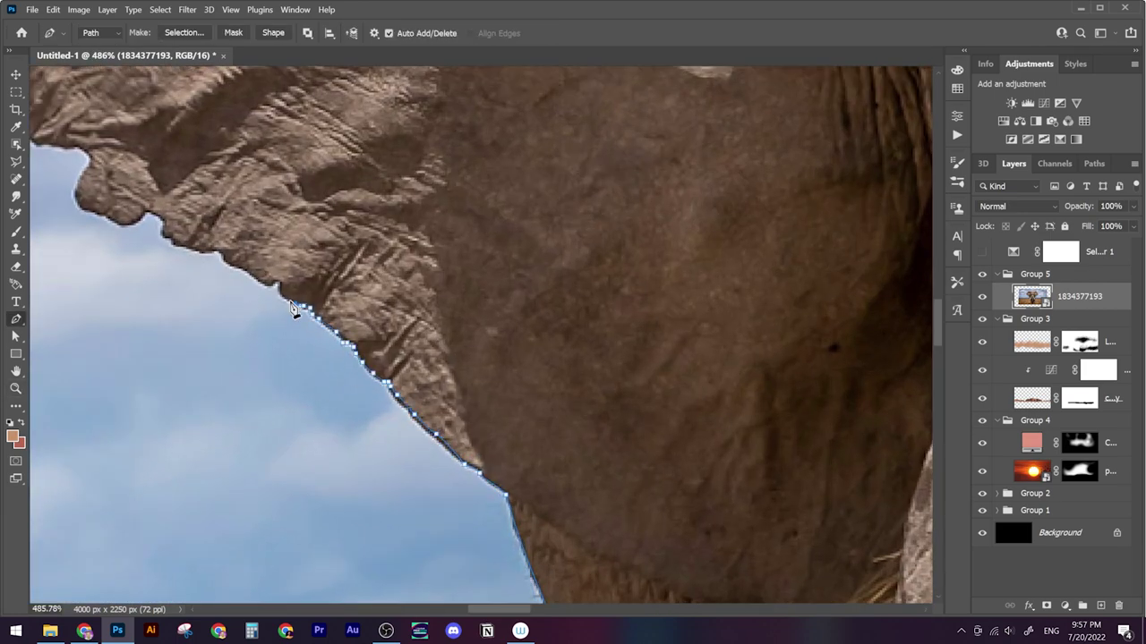
{"action": "left_click_drag", "start_coordinate": [291, 305], "coordinate": [398, 408]}
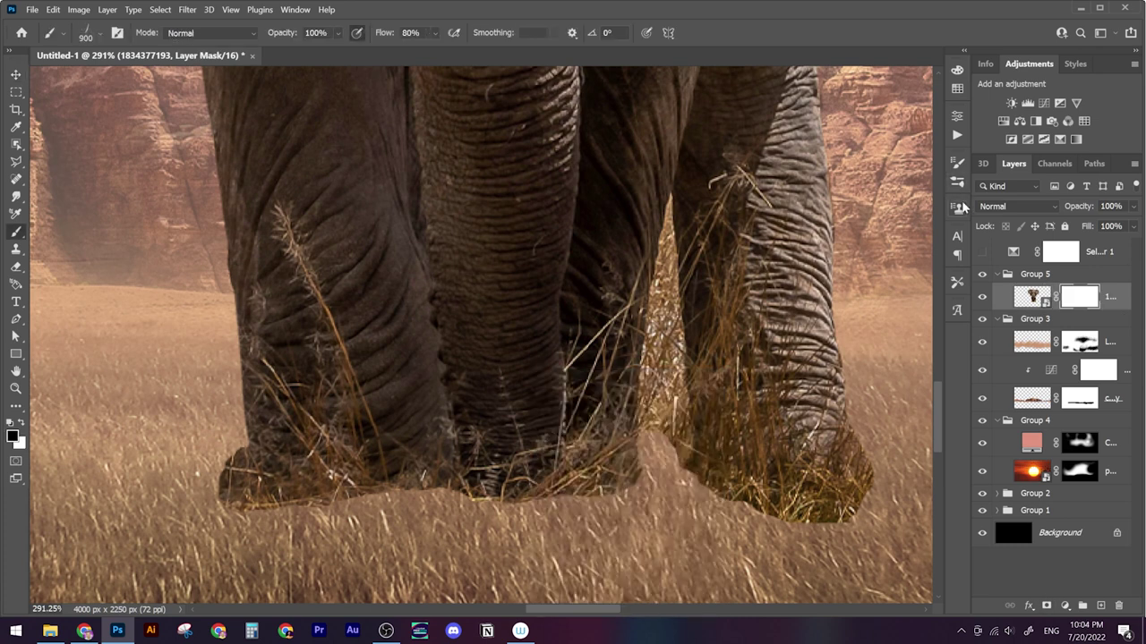
{"action": "left_click", "coordinate": [958, 207]}
{"action": "left_click", "coordinate": [956, 181]}
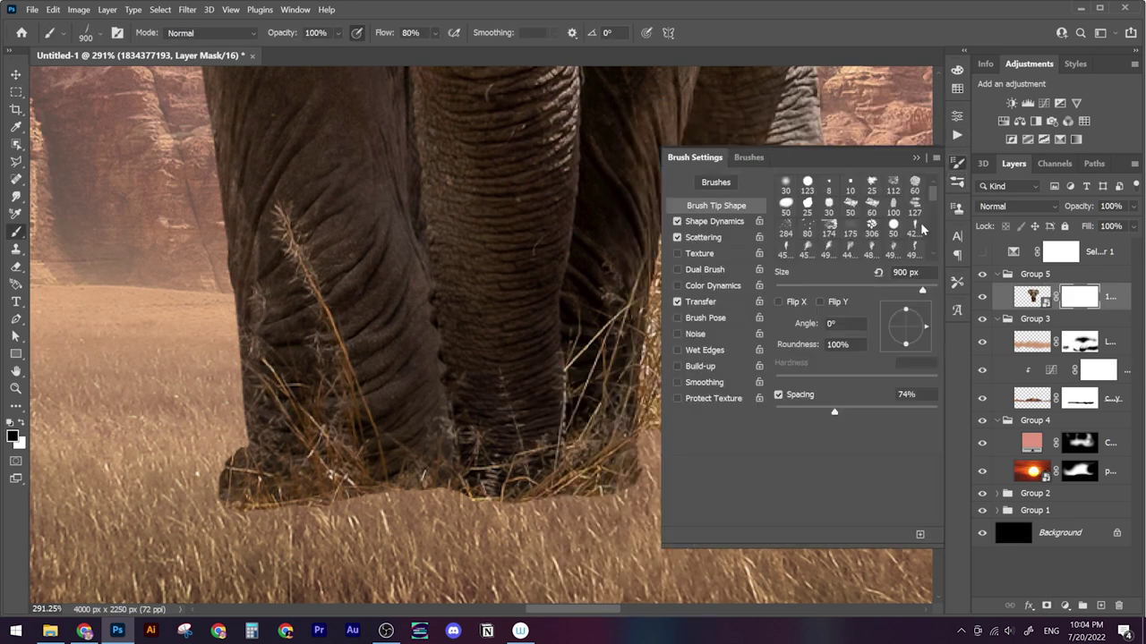
{"action": "key", "text": "F5"}
{"action": "key", "text": "bracketleft"}
{"action": "key", "text": "bracketleft"}
{"action": "key", "text": "bracketleft"}
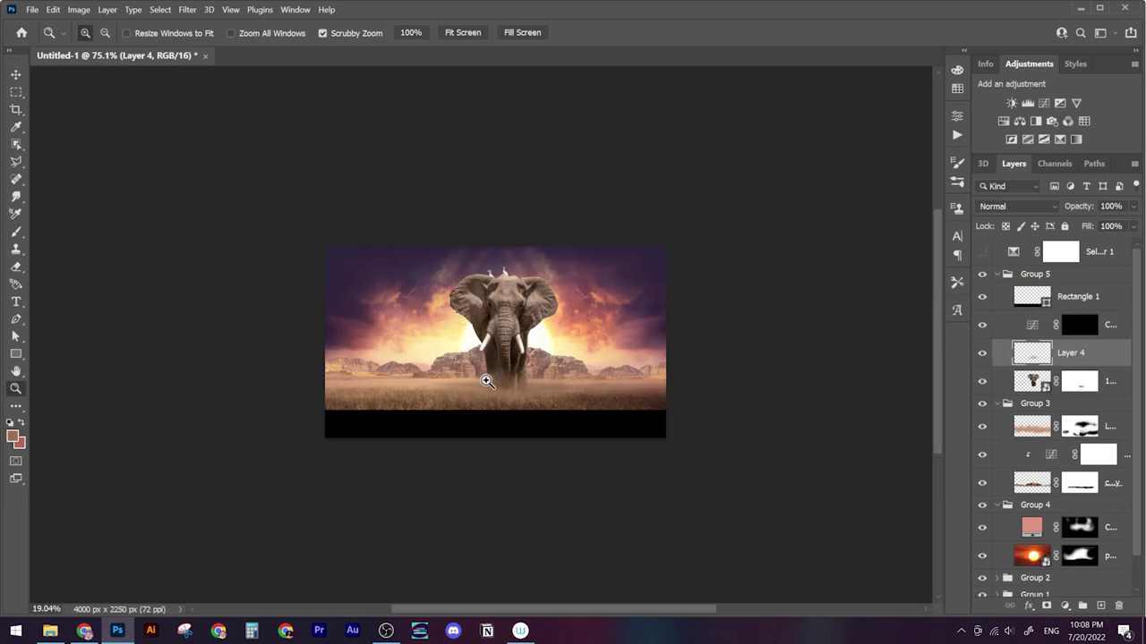
Add a Curves adjustment for the elephant, lifting the black point to output 17
{"action": "left_click_drag", "start_coordinate": [382, 409], "coordinate": [493, 404]}
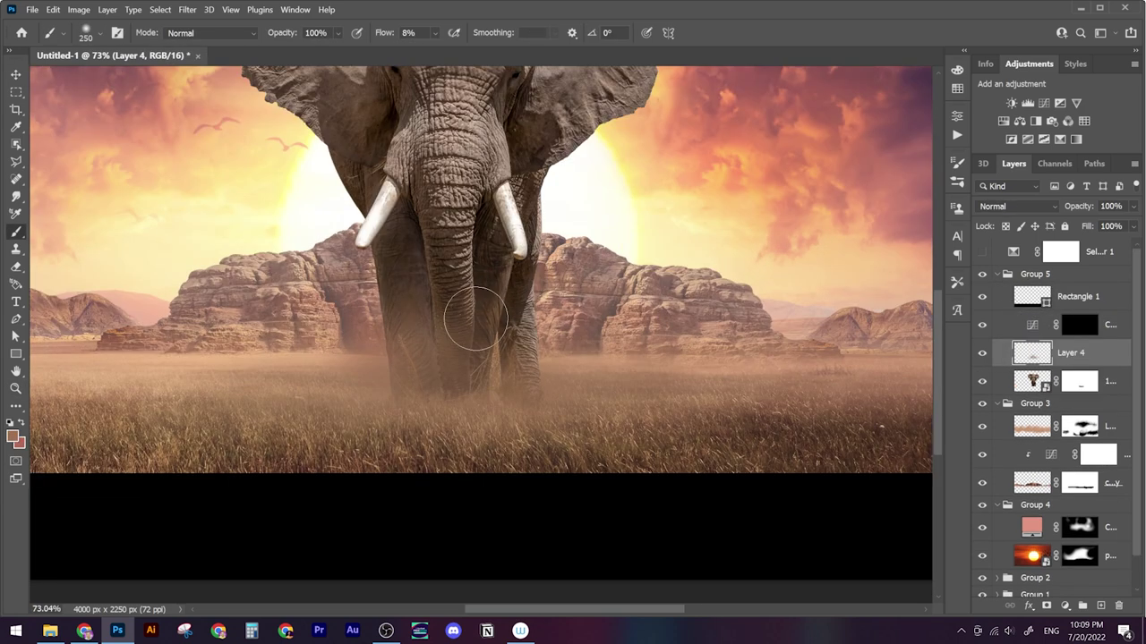
{"action": "scroll", "coordinate": [529, 360], "scroll_direction": "down", "scroll_amount": 3}
{"action": "scroll", "coordinate": [507, 335], "scroll_direction": "up", "scroll_amount": 2}
{"action": "key", "text": "e"}
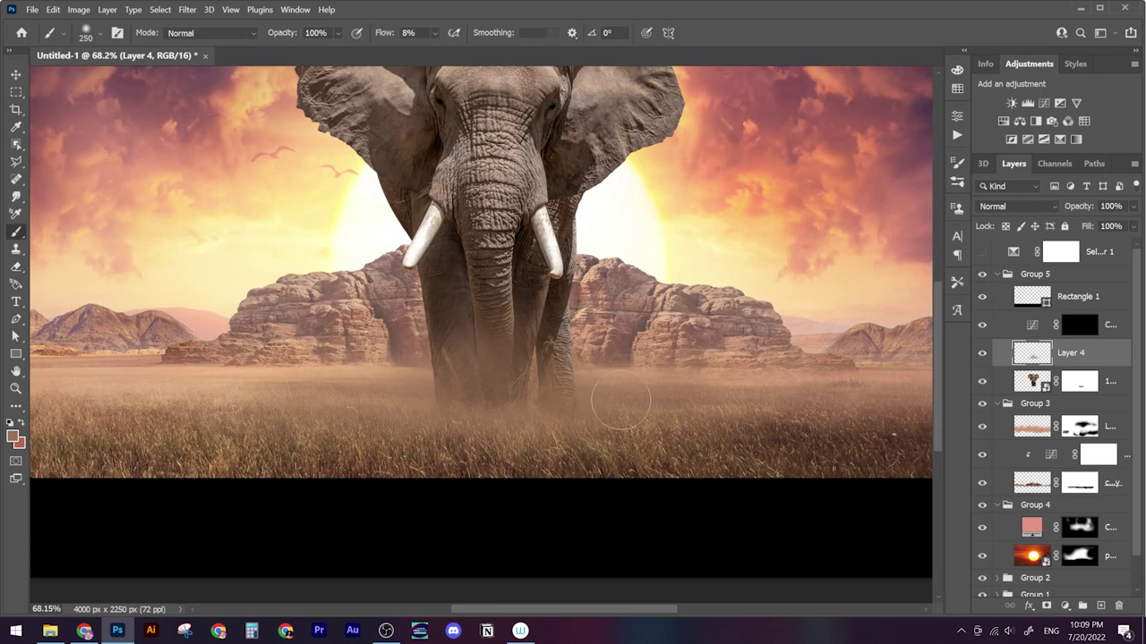
{"action": "left_click", "coordinate": [1043, 103]}
{"action": "left_click_drag", "start_coordinate": [700, 361], "coordinate": [678, 348]}
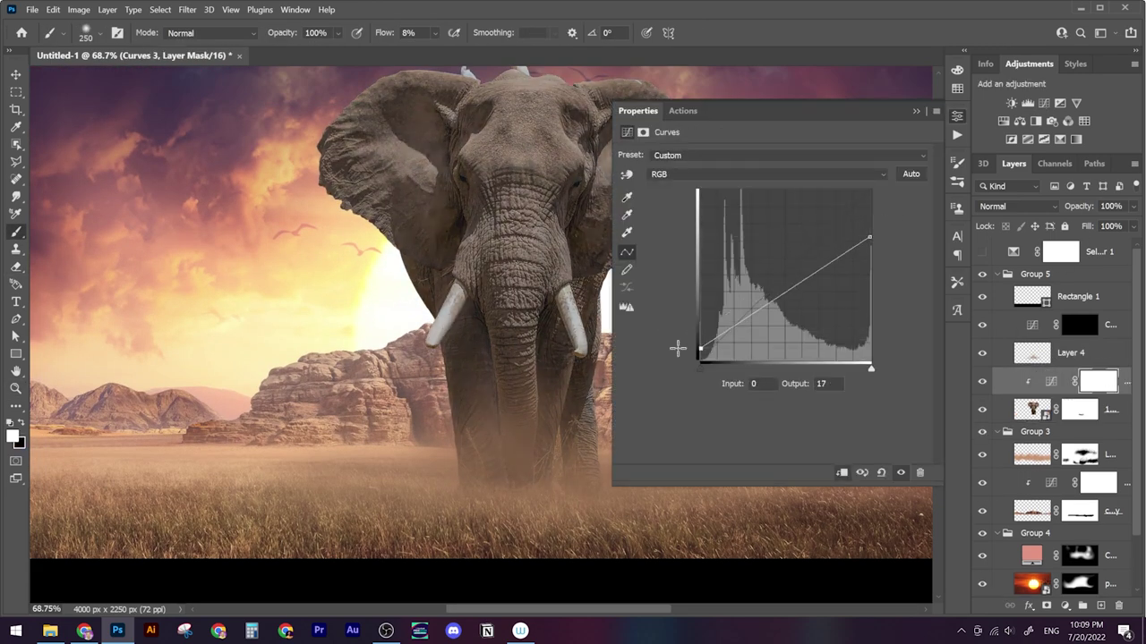
{"action": "key", "text": "ctrl+0"}
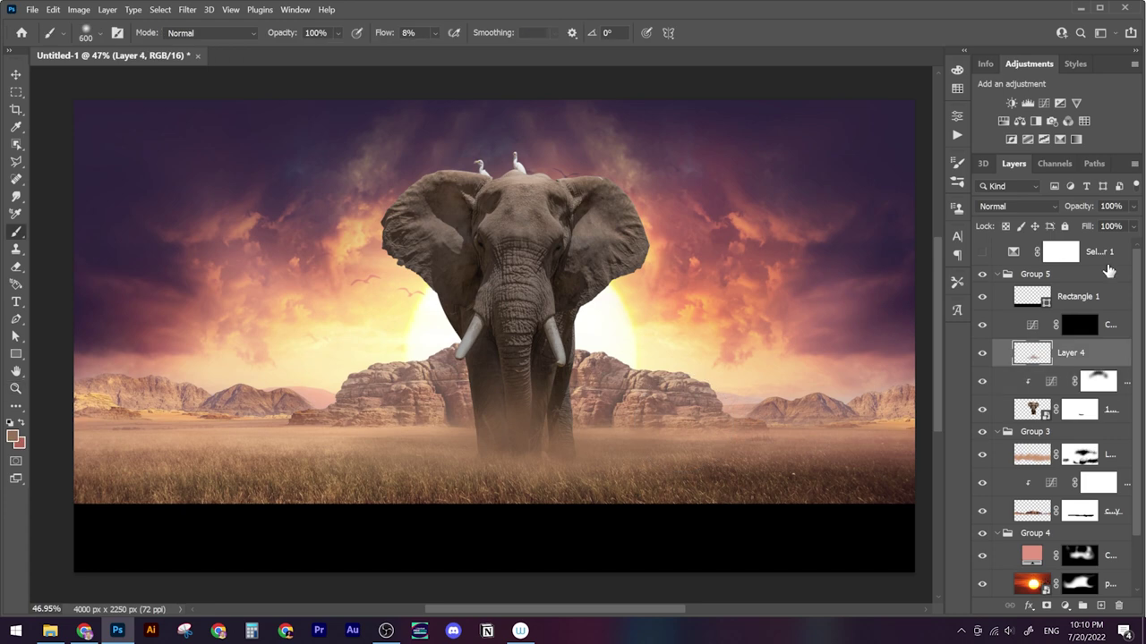
{"action": "key", "text": "z"}
{"action": "left_click_drag", "start_coordinate": [552, 441], "coordinate": [608, 471]}
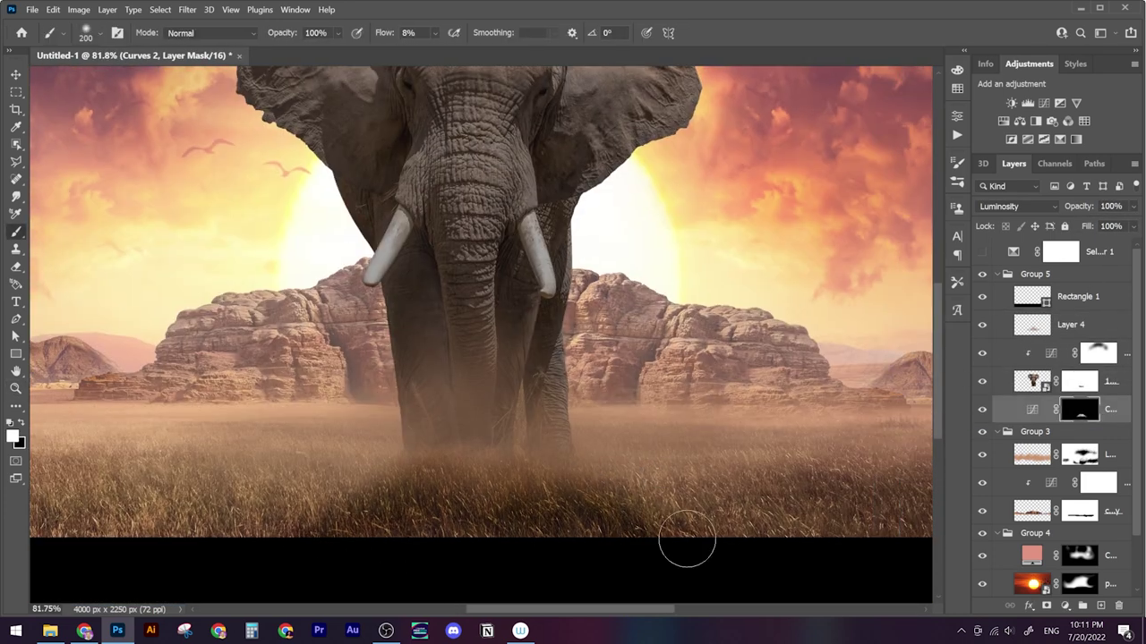
Duplicate the Curves 2 adjustment and hide the copy's shading entirely
{"action": "key", "text": "b"}
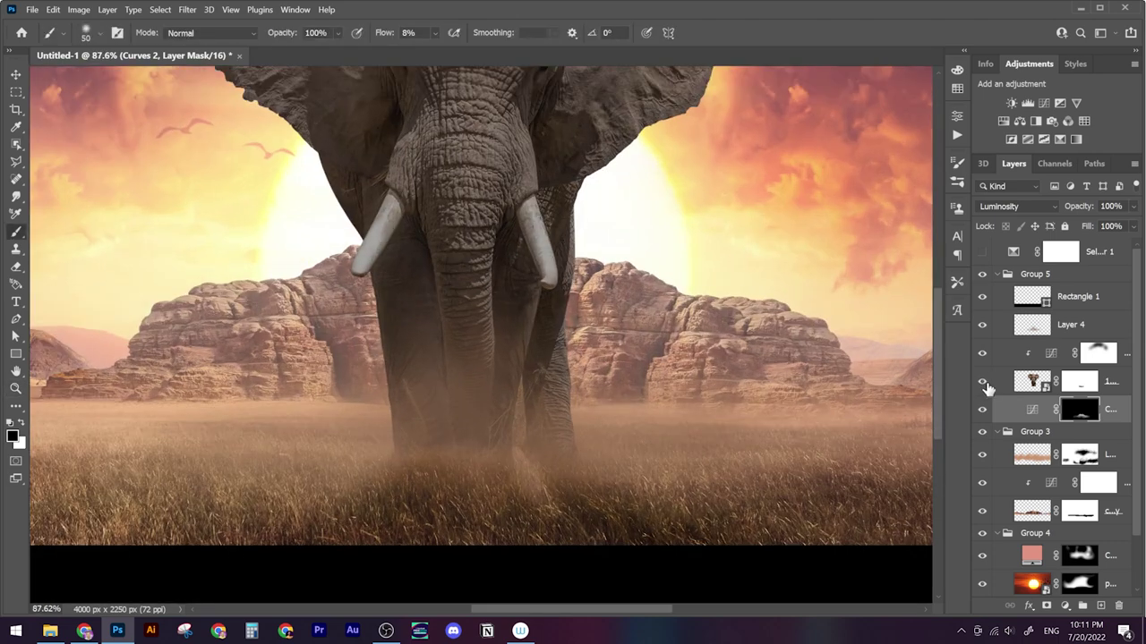
{"action": "left_click", "coordinate": [994, 381]}
{"action": "scroll", "coordinate": [363, 469], "scroll_direction": "up", "scroll_amount": 5}
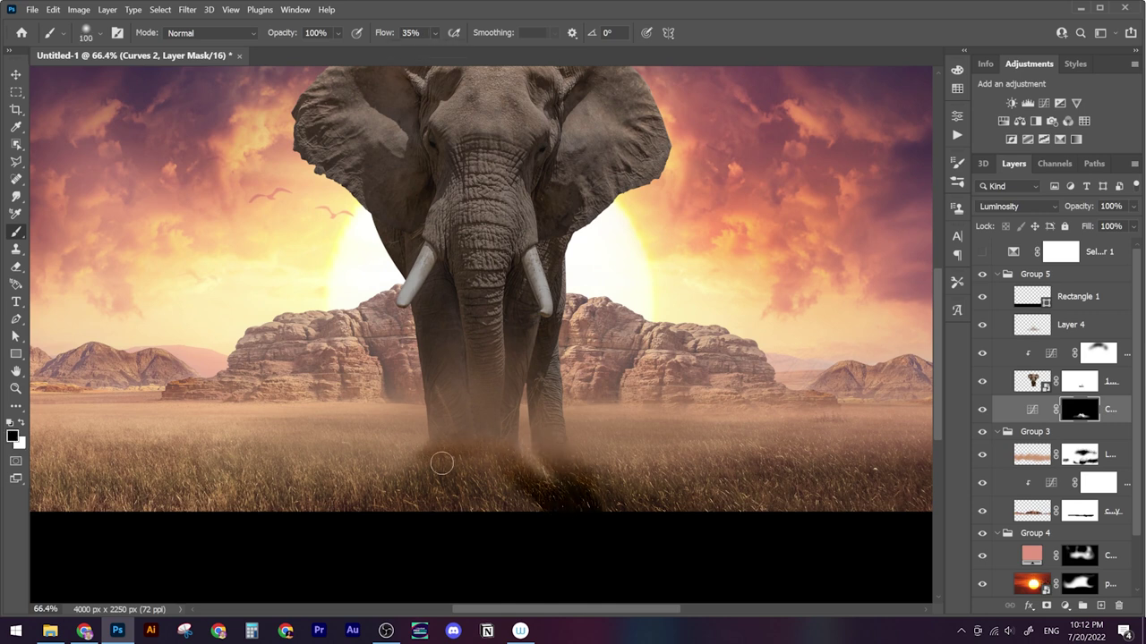
{"action": "scroll", "coordinate": [590, 488], "scroll_direction": "down", "scroll_amount": 3}
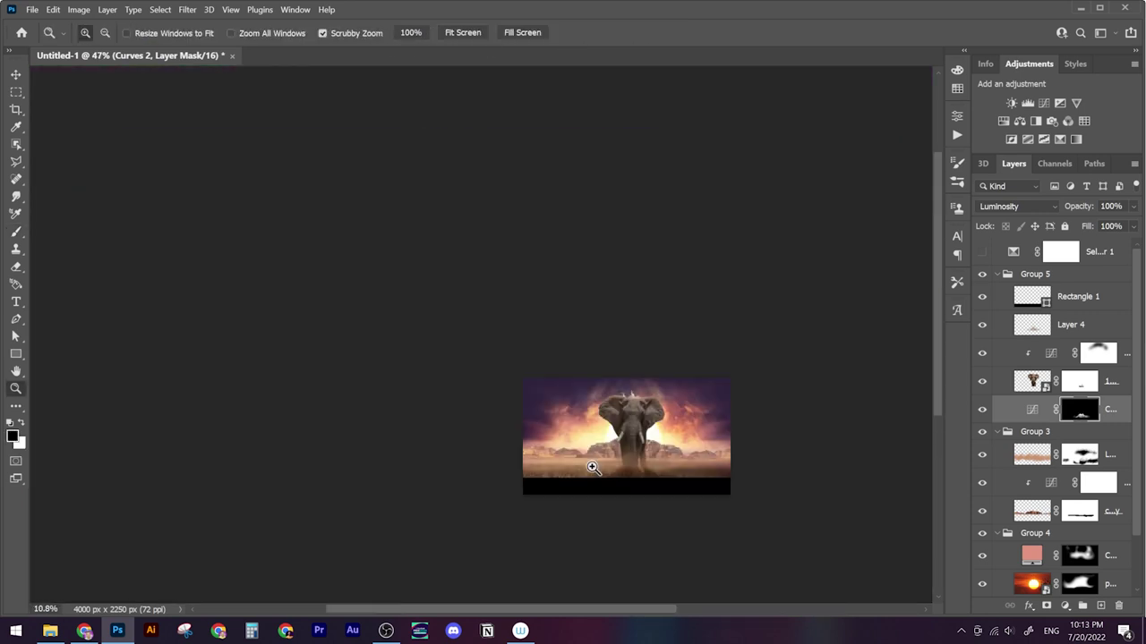
{"action": "key", "text": "ctrl+0"}
{"action": "double_click", "coordinate": [1079, 409]}
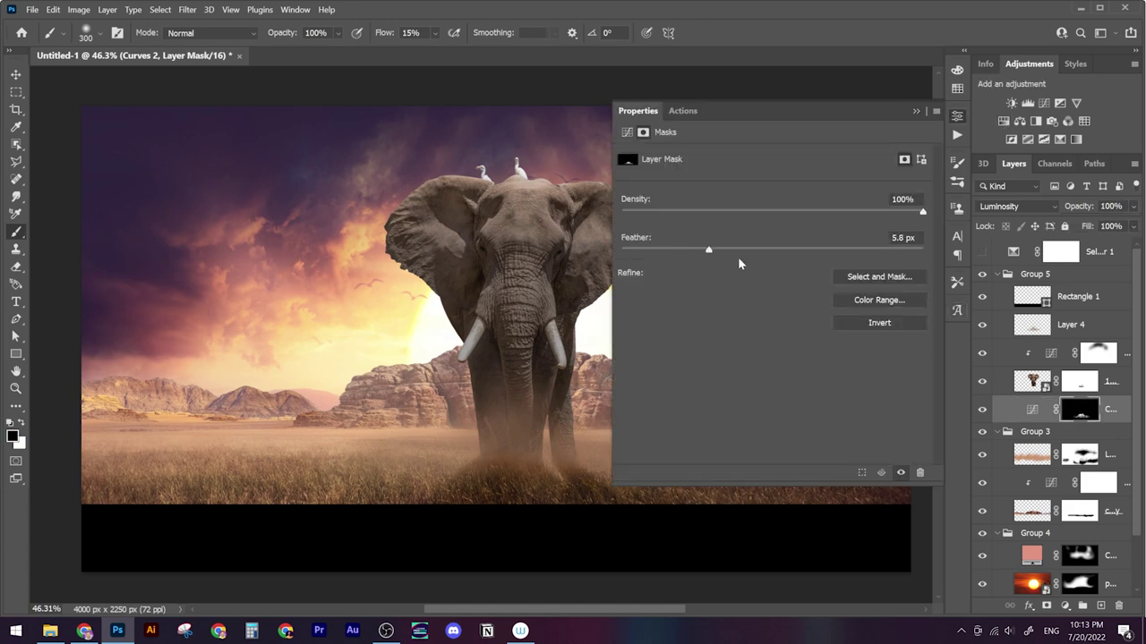
{"action": "left_click", "coordinate": [916, 110]}
{"action": "key", "text": "ctrl+j"}
{"action": "scroll", "coordinate": [563, 448], "scroll_direction": "up", "scroll_amount": 3}
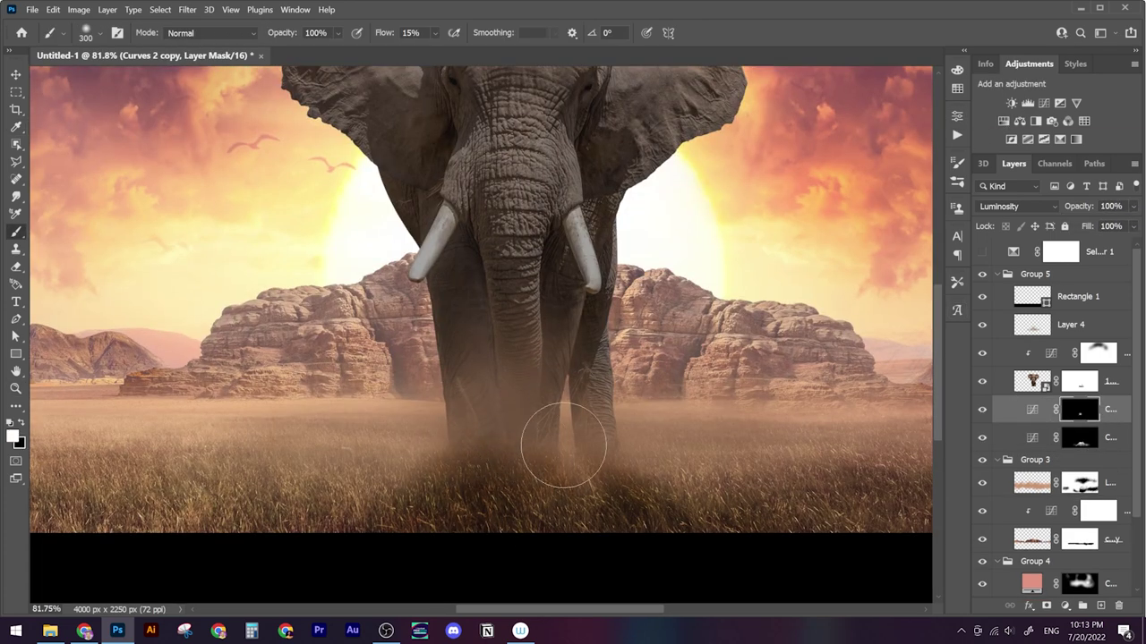
{"action": "key", "text": "ctrl+0"}
Paint the copied curves shading back in with white around the elephant's feet
{"action": "scroll", "coordinate": [425, 456], "scroll_direction": "up", "scroll_amount": 5}
{"action": "key", "text": "alt+BackSpace"}
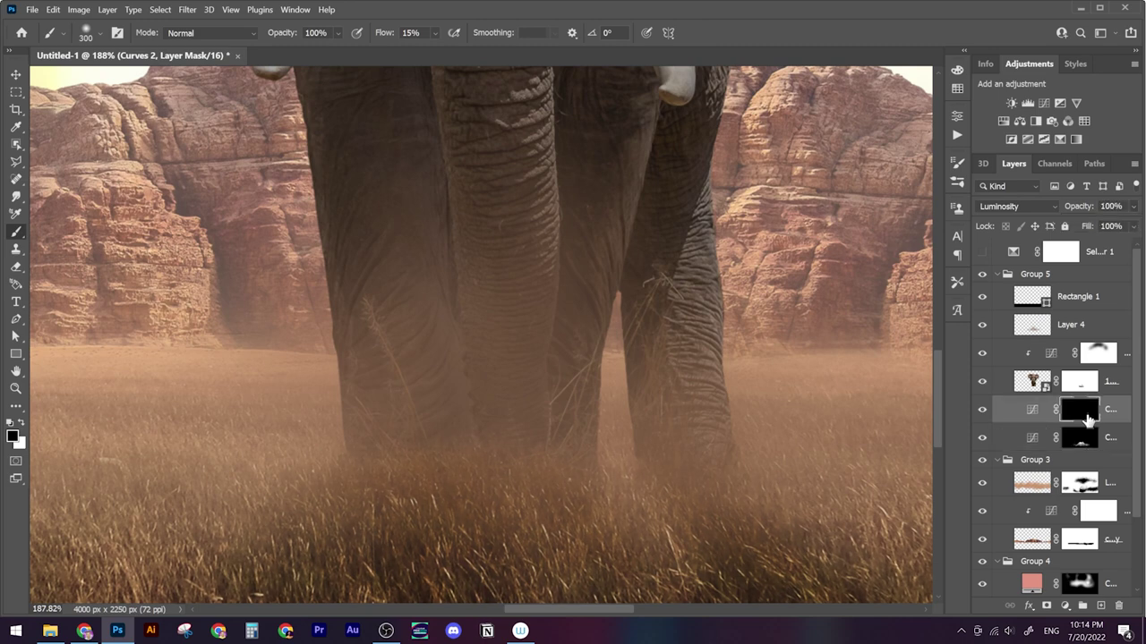
{"action": "key", "text": "x"}
{"action": "left_click_drag", "start_coordinate": [424, 456], "coordinate": [349, 542]}
{"action": "scroll", "coordinate": [388, 453], "scroll_direction": "down", "scroll_amount": 5}
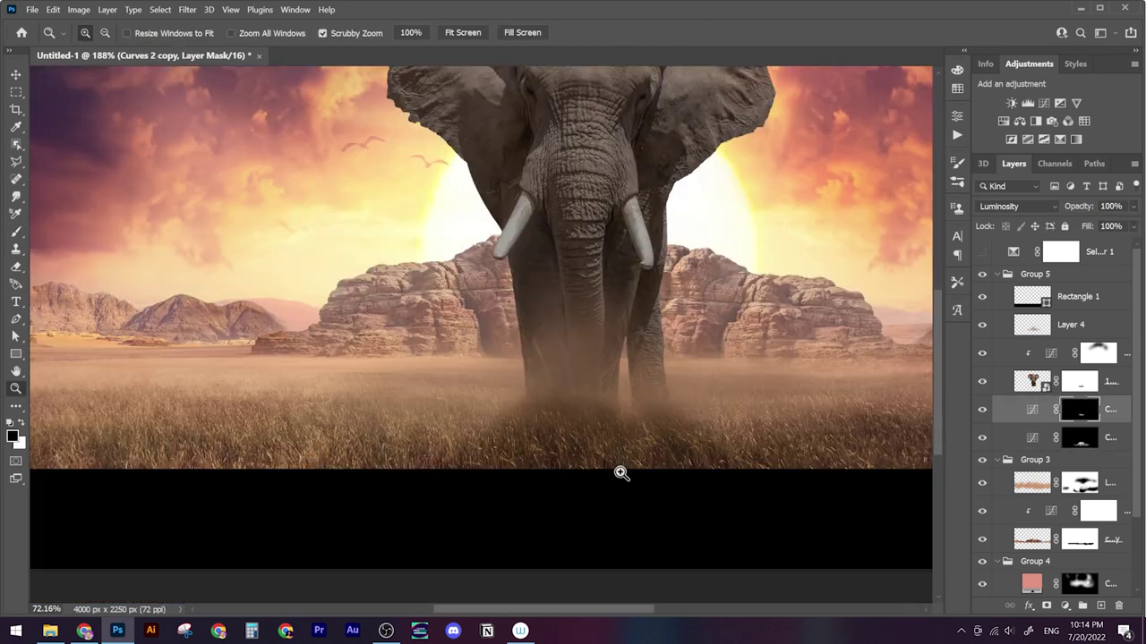
{"action": "key", "text": "bracketright"}
{"action": "key", "text": "z"}
{"action": "key", "text": "ctrl+0"}
{"action": "scroll", "coordinate": [1074, 447], "scroll_direction": "down", "scroll_amount": 3}
Refine the curves masks in Groups 2 and 5 with a 700 px brush
{"action": "left_click", "coordinate": [1076, 533]}
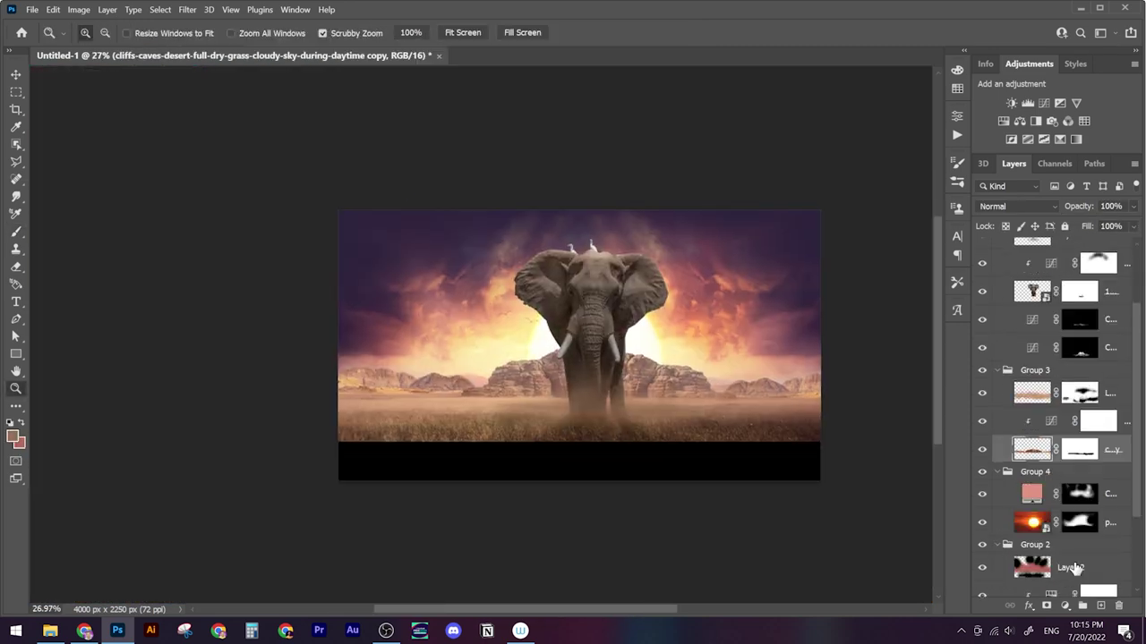
{"action": "left_click", "coordinate": [1079, 384]}
{"action": "key", "text": "b"}
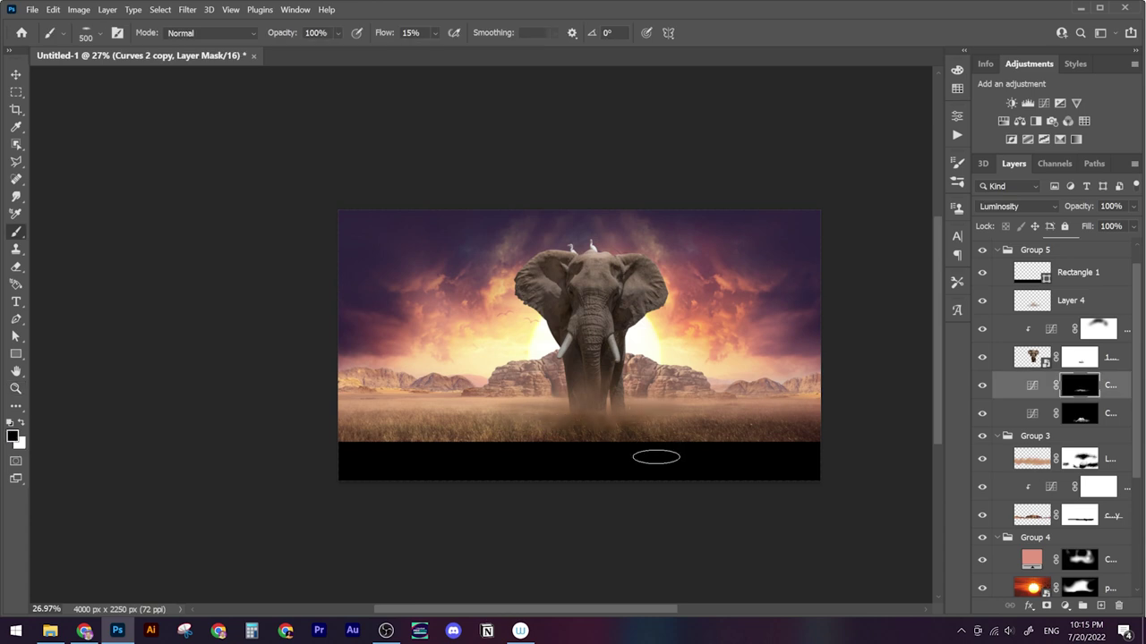
{"action": "scroll", "coordinate": [1074, 402], "scroll_direction": "down", "scroll_amount": 3}
{"action": "left_click", "coordinate": [1098, 482]}
{"action": "key", "text": "bracketright"}
{"action": "key", "text": "bracketright"}
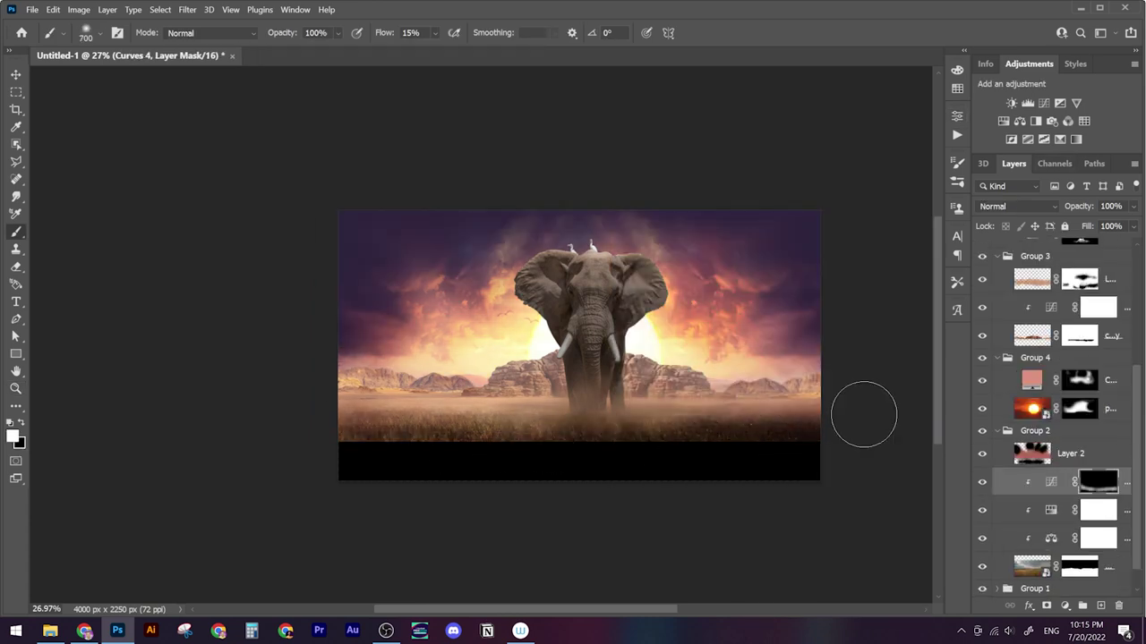
{"action": "scroll", "coordinate": [1056, 403], "scroll_direction": "up", "scroll_amount": 5}
{"action": "left_click", "coordinate": [1080, 296]}
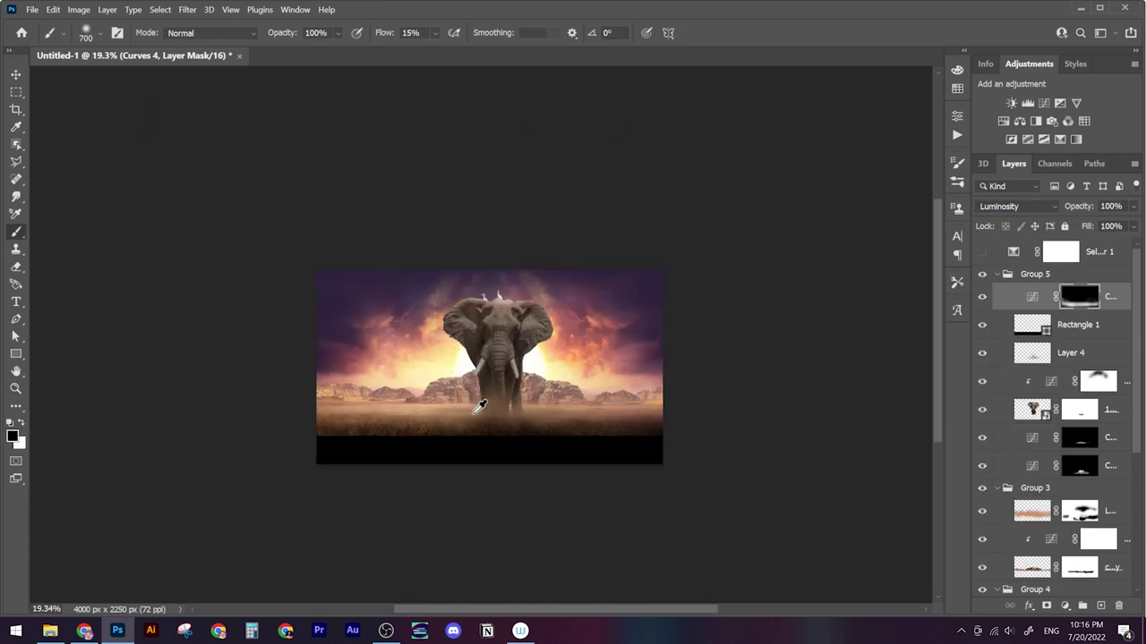
{"action": "scroll", "coordinate": [589, 395], "scroll_direction": "up", "scroll_amount": 2}
{"action": "key", "text": "v"}
{"action": "left_click", "coordinate": [1071, 352]}
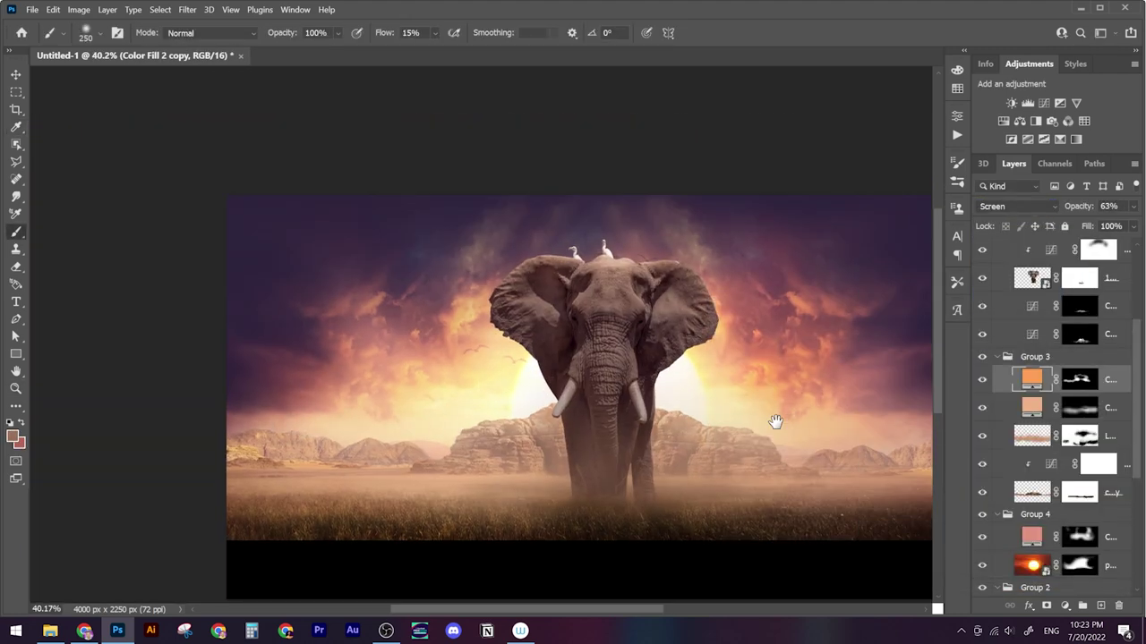
Zoom out to view the whole image
{"action": "key", "text": "z"}
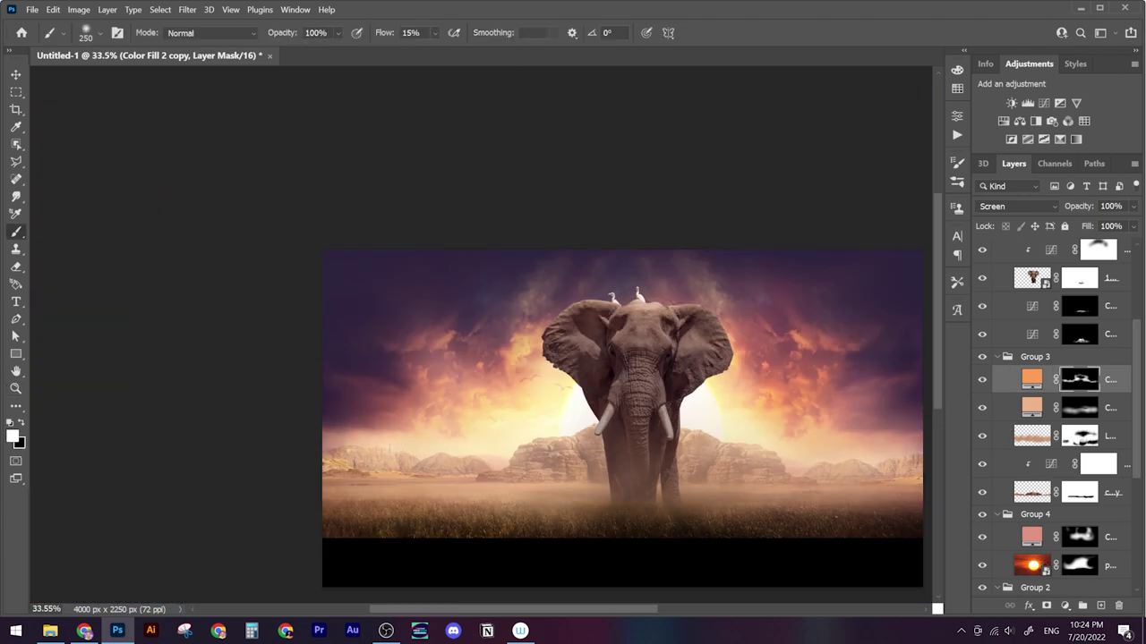
{"action": "scroll", "coordinate": [680, 477], "scroll_direction": "down", "scroll_amount": 5}
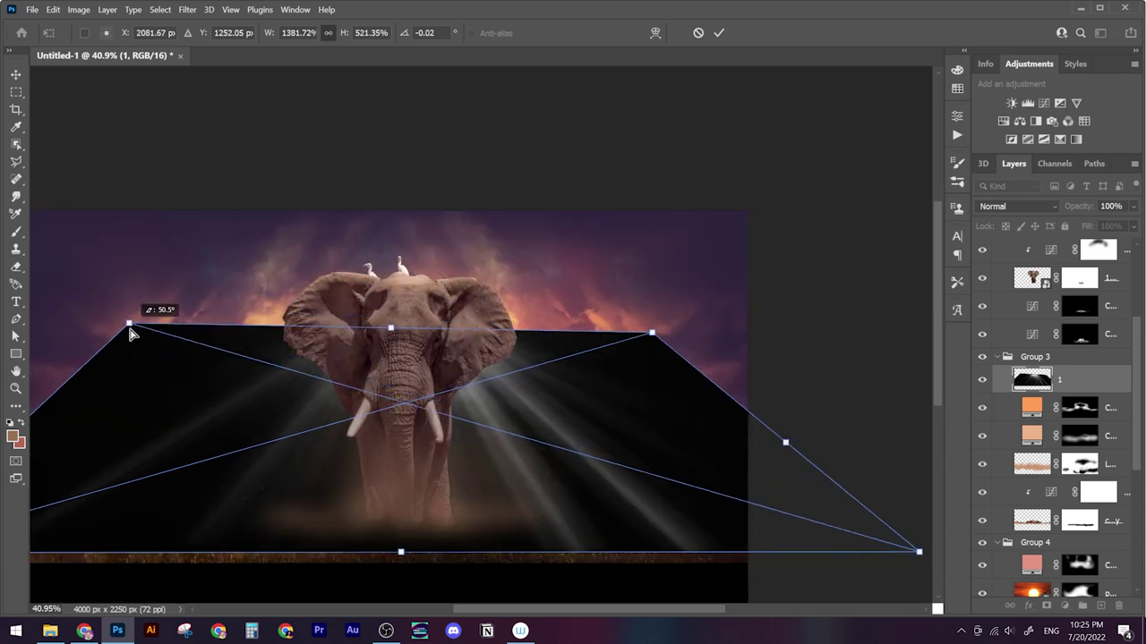
Colorize the light rays at Hue 18, Saturation +54, duplicate them and target the original's mask
{"action": "key", "text": "ctrl+u"}
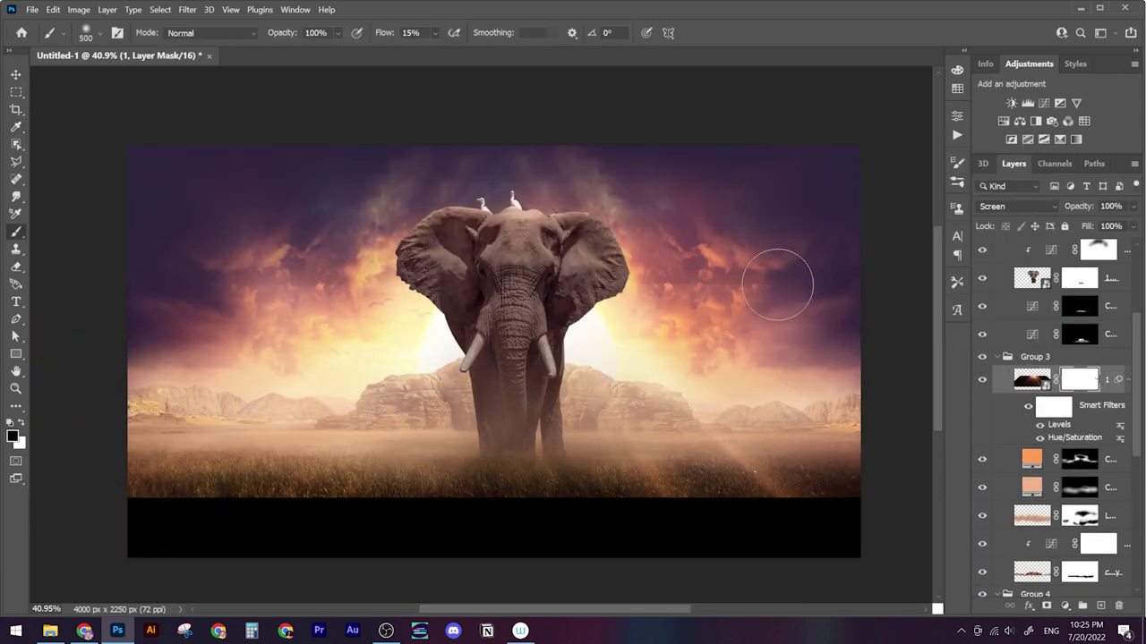
{"action": "key", "text": "ctrl+j"}
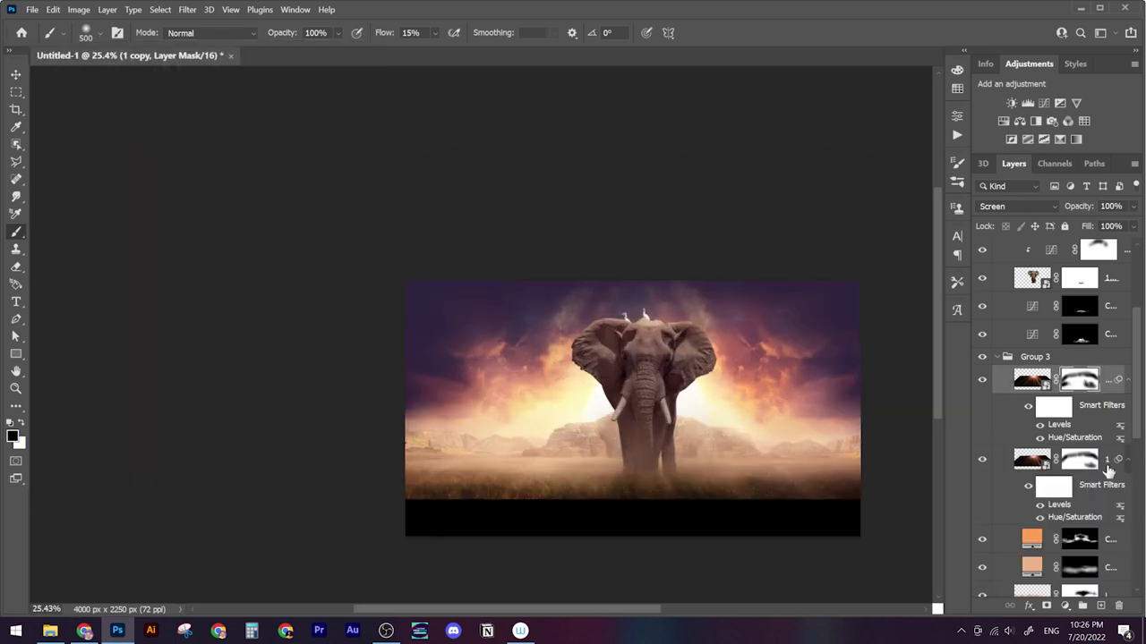
{"action": "scroll", "coordinate": [721, 459], "scroll_direction": "up", "scroll_amount": 1}
{"action": "left_click", "coordinate": [998, 459]}
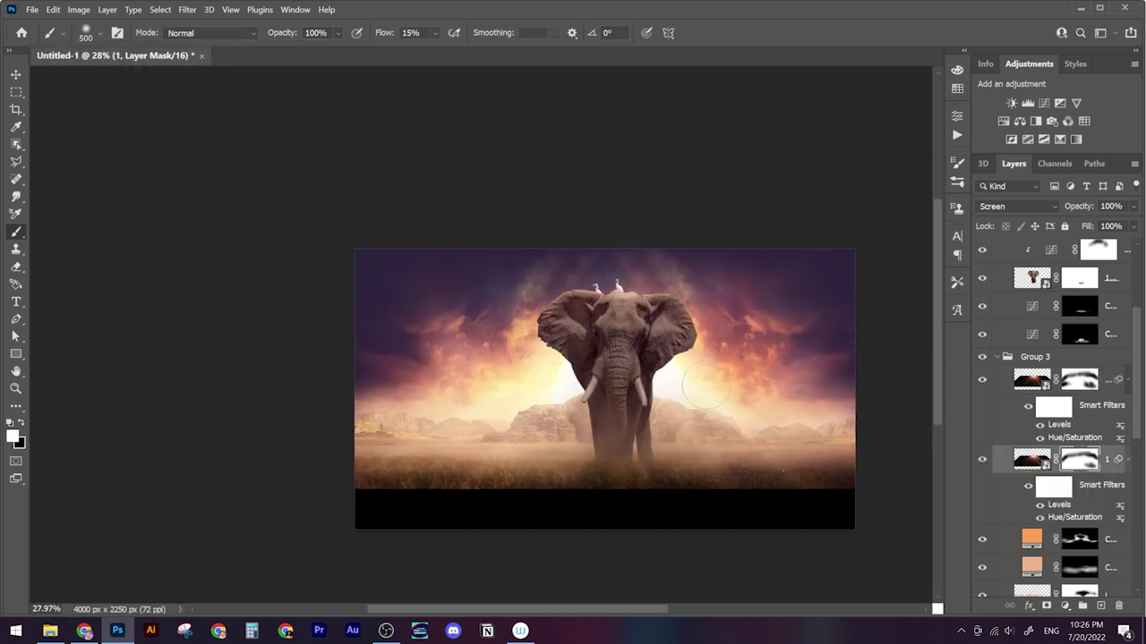
{"action": "left_click", "coordinate": [993, 539]}
{"action": "scroll", "coordinate": [725, 387], "scroll_direction": "down", "scroll_amount": 2}
Add a Colorize Hue/Saturation tint above Color Balance 2 and invert its mask
{"action": "key", "text": "v"}
{"action": "left_click", "coordinate": [725, 387]}
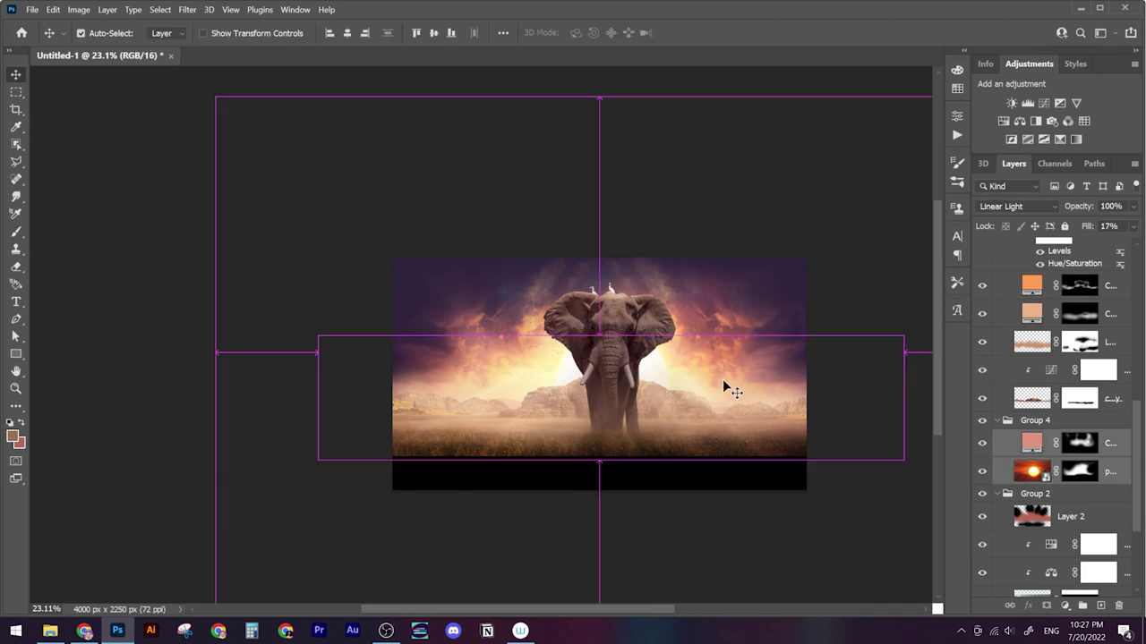
{"action": "scroll", "coordinate": [662, 367], "scroll_direction": "up", "scroll_amount": 10}
{"action": "right_click", "coordinate": [606, 246]}
{"action": "left_click", "coordinate": [642, 266]}
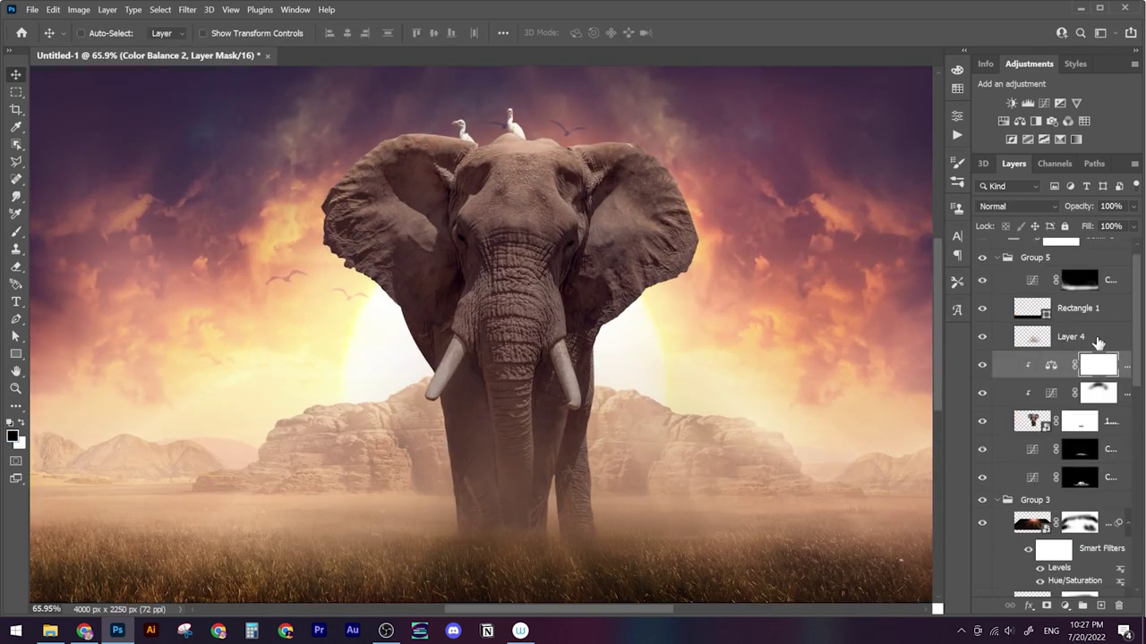
{"action": "left_click", "coordinate": [1003, 121]}
{"action": "left_click_drag", "start_coordinate": [743, 236], "coordinate": [774, 243]}
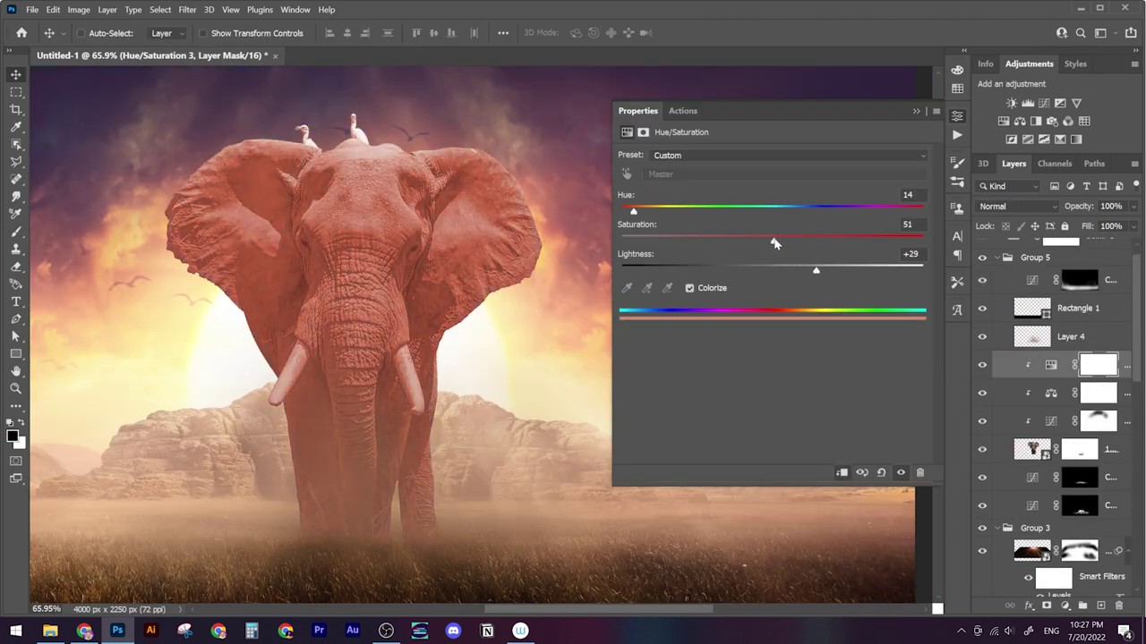
{"action": "key", "text": "ctrl+i"}
Paint the warm tint onto the elephant's ears in white
{"action": "double_click", "coordinate": [1007, 365]}
{"action": "key", "text": "Escape"}
{"action": "key", "text": "b"}
{"action": "key", "text": "x"}
{"action": "left_click_drag", "start_coordinate": [235, 144], "coordinate": [492, 224]}
{"action": "key", "text": "x"}
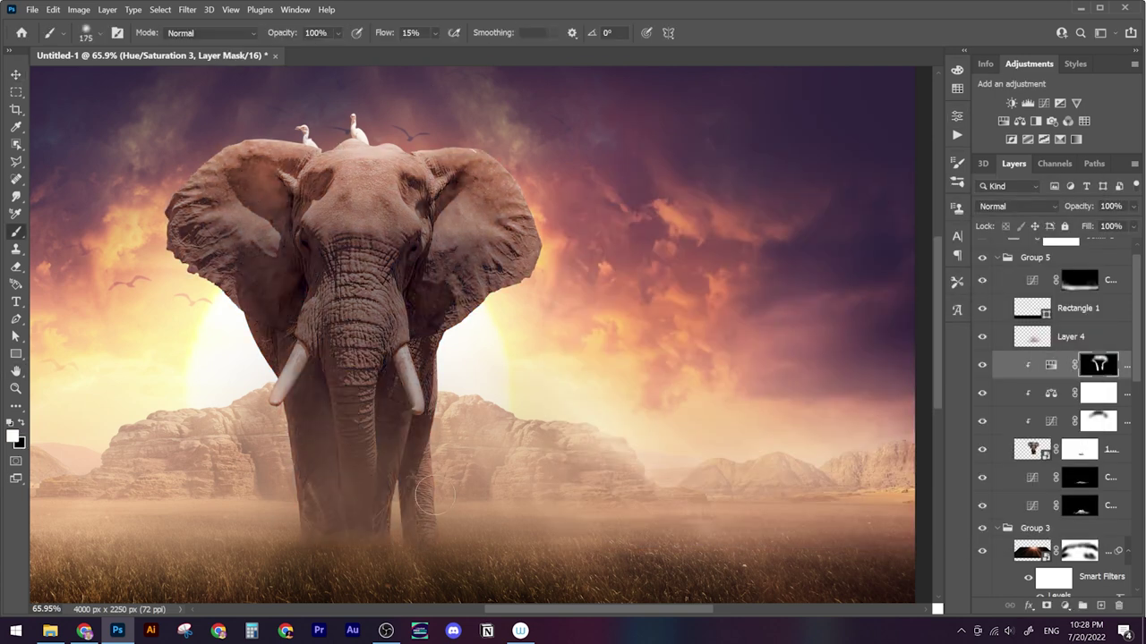
{"action": "scroll", "coordinate": [434, 495], "scroll_direction": "up", "scroll_amount": 1}
{"action": "key", "text": "x"}
{"action": "scroll", "coordinate": [460, 488], "scroll_direction": "up", "scroll_amount": 2}
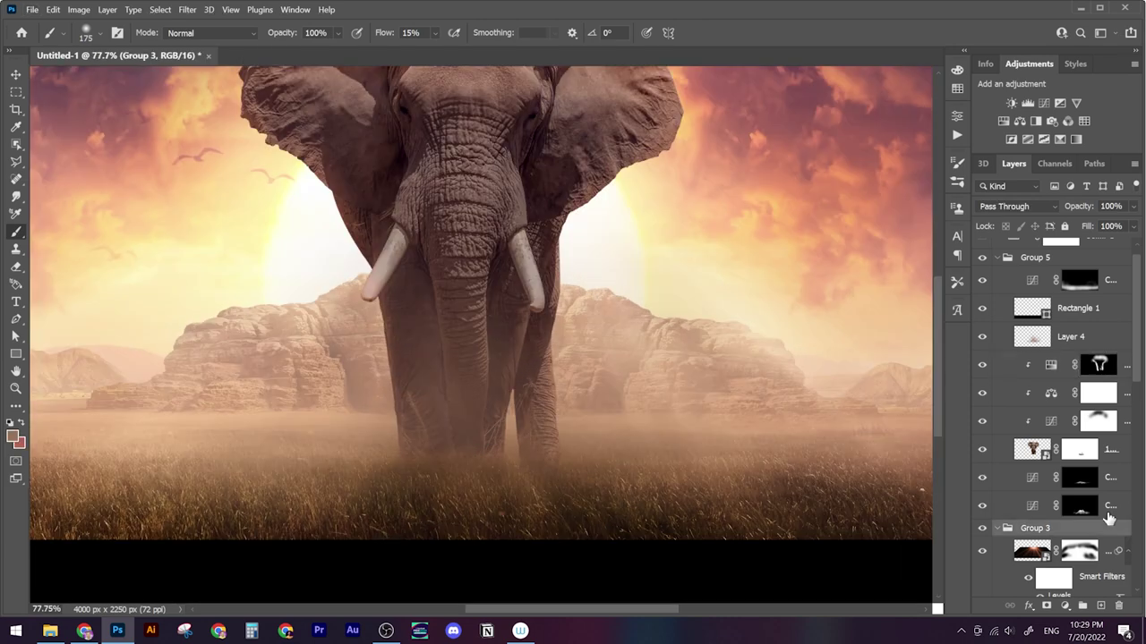
Duplicate the tint, lower the copy to 60% opacity and invert its mask
{"action": "key", "text": "ctrl+j"}
{"action": "key", "text": "ctrl+0"}
{"action": "double_click", "coordinate": [1050, 364]}
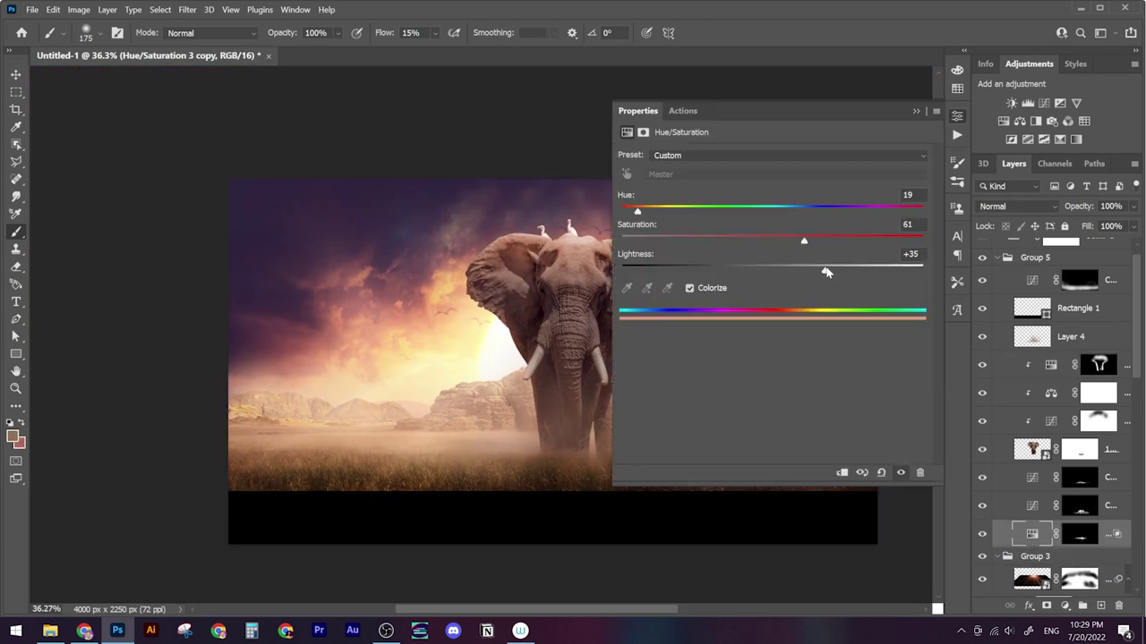
{"action": "left_click", "coordinate": [1080, 533]}
{"action": "scroll", "coordinate": [555, 417], "scroll_direction": "up", "scroll_amount": 3}
{"action": "key", "text": "x"}
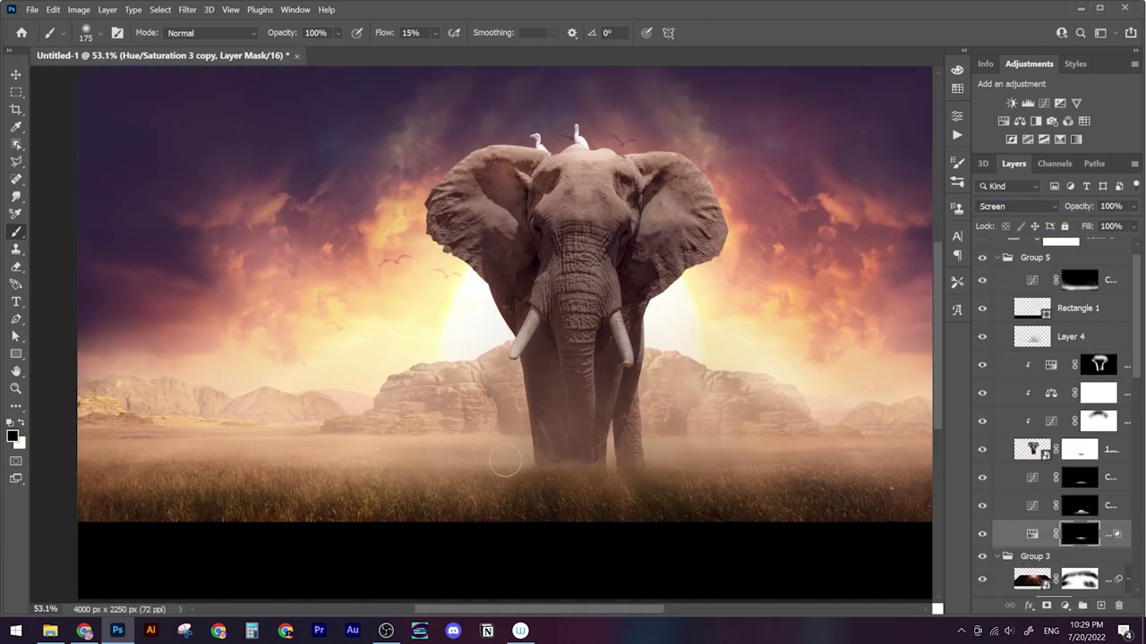
{"action": "key", "text": "ctrl+0"}
{"action": "left_click_drag", "start_coordinate": [1080, 534], "coordinate": [1101, 358]}
{"action": "scroll", "coordinate": [331, 277], "scroll_direction": "up", "scroll_amount": 3}
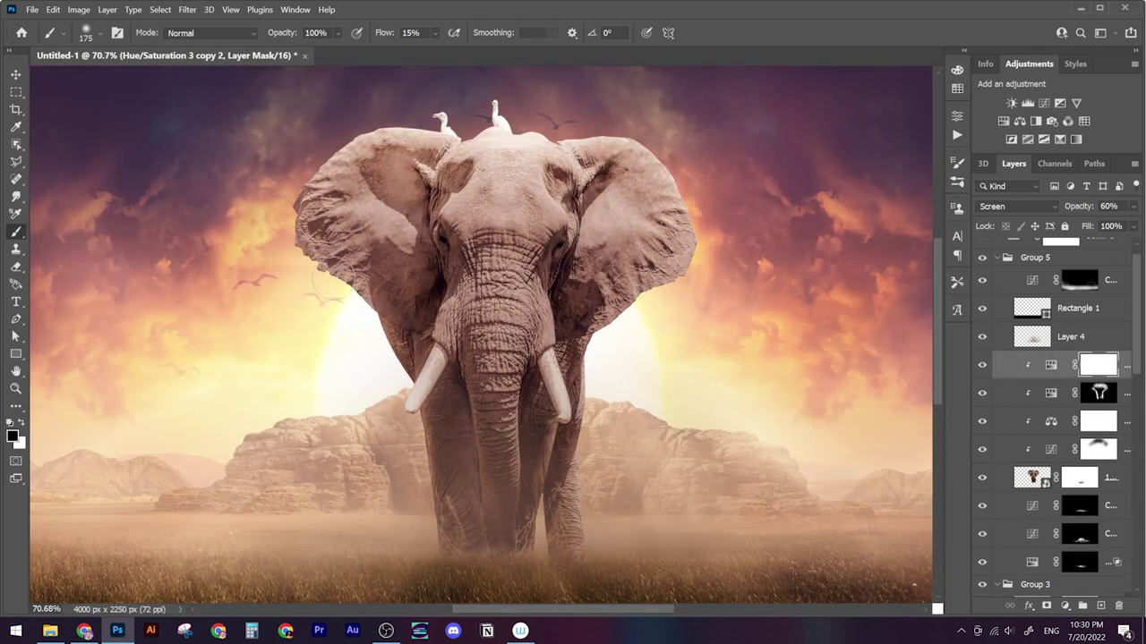
{"action": "key", "text": "ctrl+i"}
Adjust the copied tint's Hue/Saturation and paint it in white around the elephant's legs
{"action": "key", "text": "x"}
{"action": "scroll", "coordinate": [378, 328], "scroll_direction": "down", "scroll_amount": 2}
{"action": "key", "text": "ctrl+a"}
{"action": "double_click", "coordinate": [1032, 364]}
{"action": "left_click", "coordinate": [477, 342]}
{"action": "scroll", "coordinate": [482, 352], "scroll_direction": "up", "scroll_amount": 1}
{"action": "key", "text": "x"}
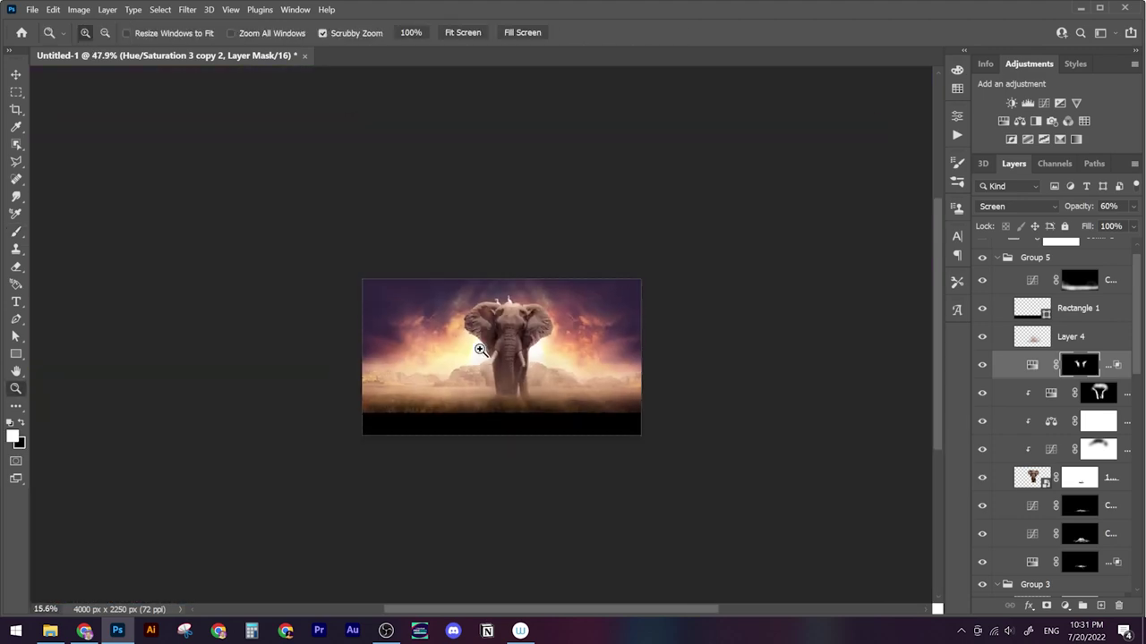
{"action": "left_click_drag", "start_coordinate": [484, 376], "coordinate": [590, 376]}
{"action": "left_click", "coordinate": [1029, 449]}
Target the Curves 2 copy mask and pull its curve down to darken the foreground grass
{"action": "left_click", "coordinate": [1078, 505]}
{"action": "right_click", "coordinate": [541, 374]}
{"action": "double_click", "coordinate": [558, 481]}
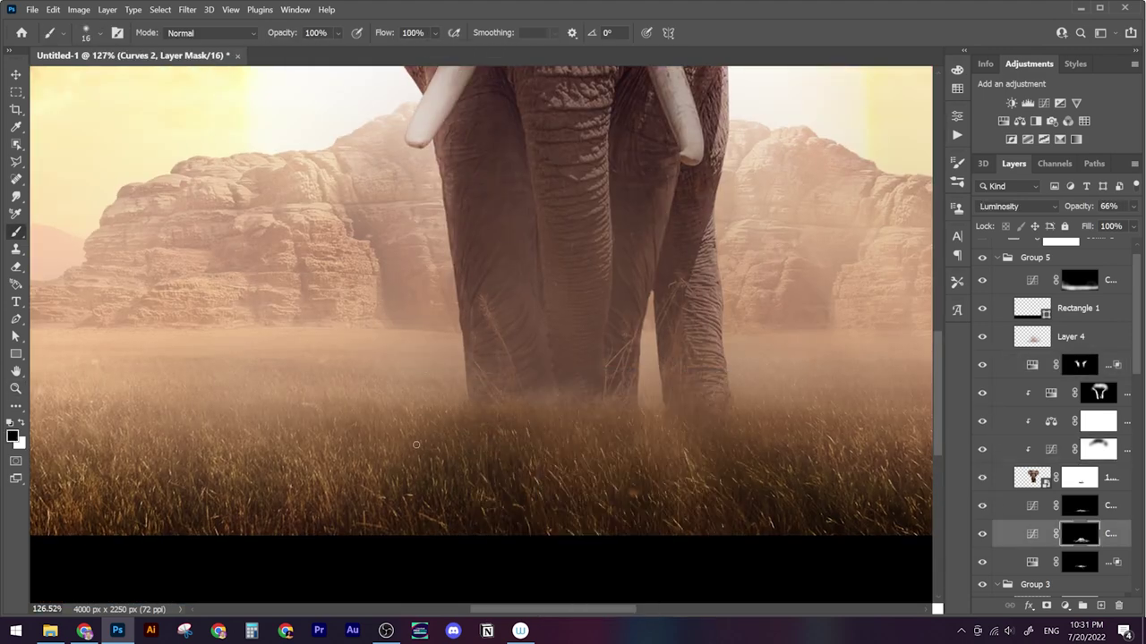
{"action": "scroll", "coordinate": [683, 463], "scroll_direction": "down", "scroll_amount": 2}
{"action": "key", "text": "x"}
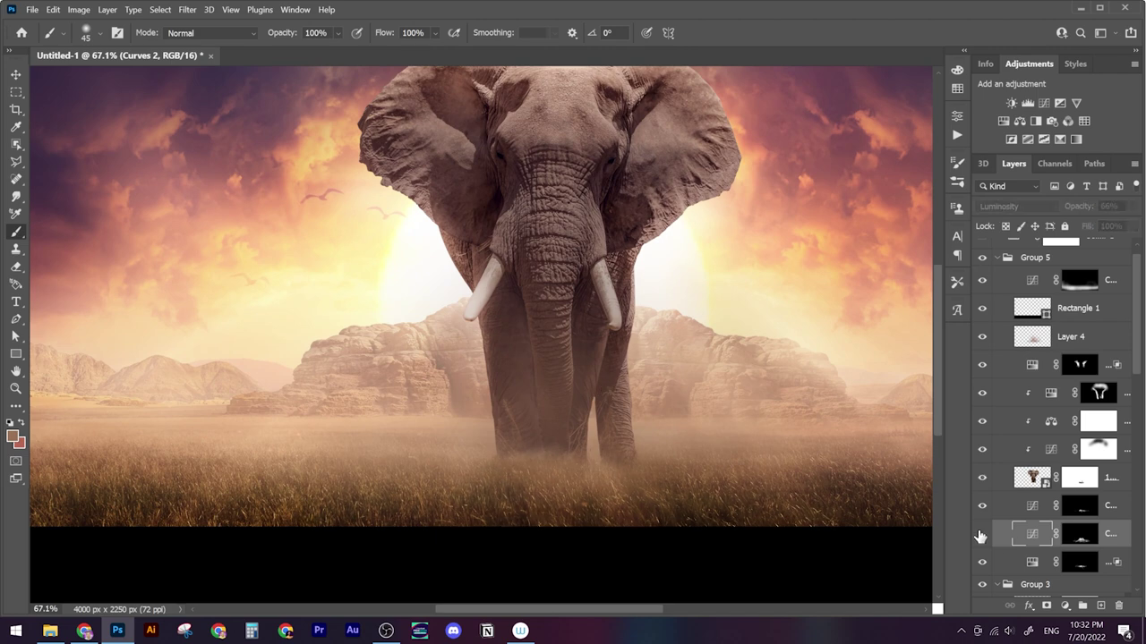
{"action": "left_click_drag", "start_coordinate": [979, 535], "coordinate": [1080, 506]}
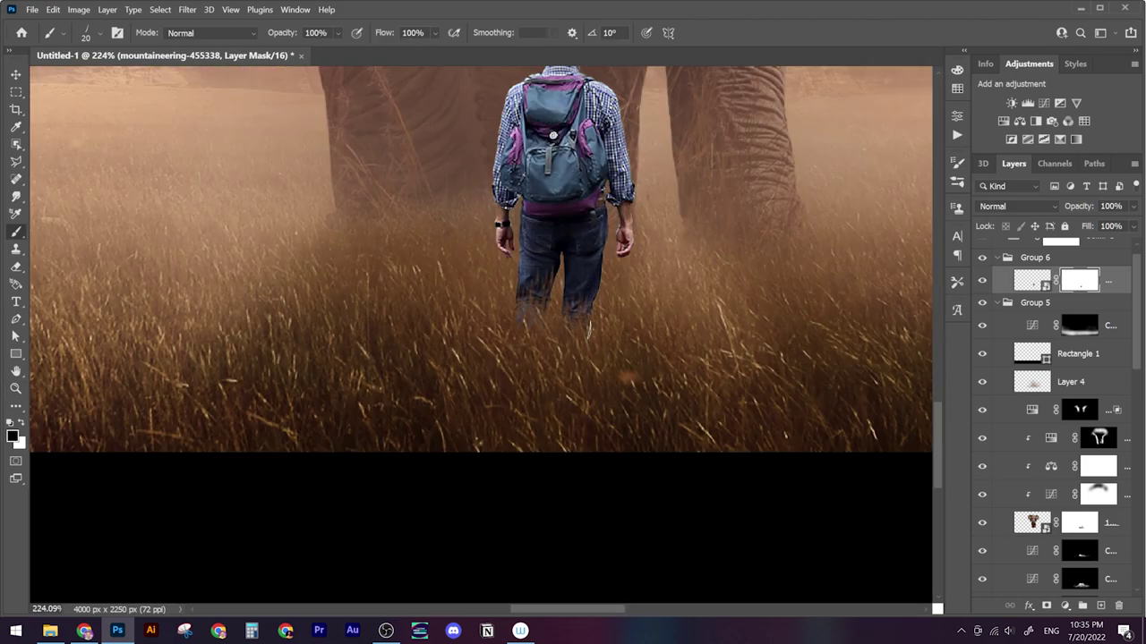
Set the hiker's clipped Color Balance to adjust the Shadows
{"action": "scroll", "coordinate": [541, 407], "scroll_direction": "up", "scroll_amount": 4}
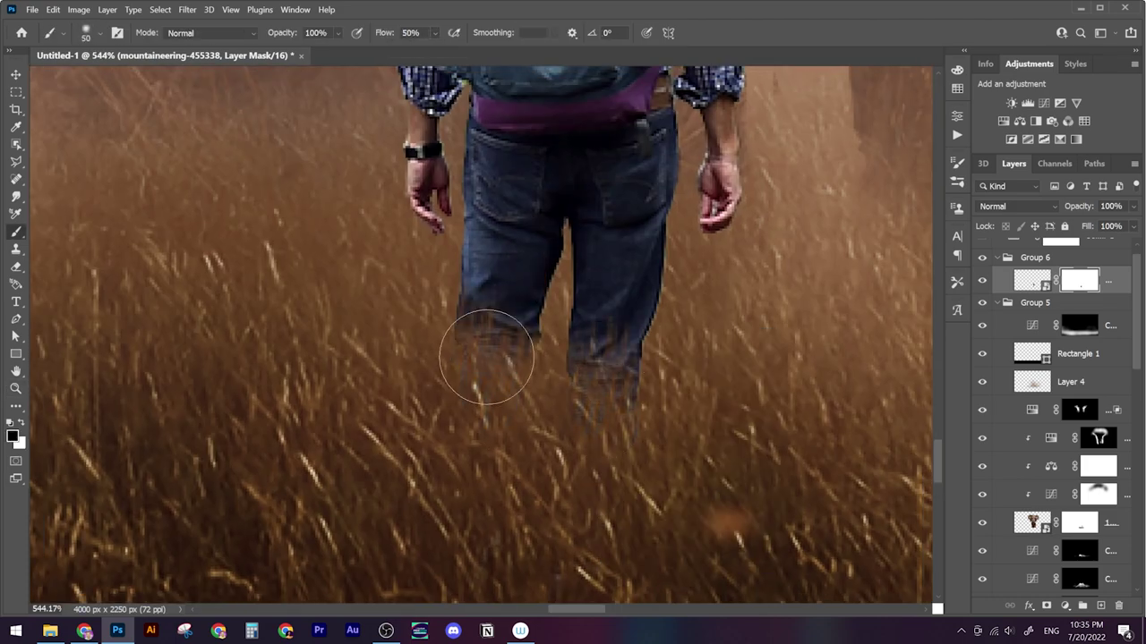
{"action": "scroll", "coordinate": [626, 461], "scroll_direction": "down", "scroll_amount": 2}
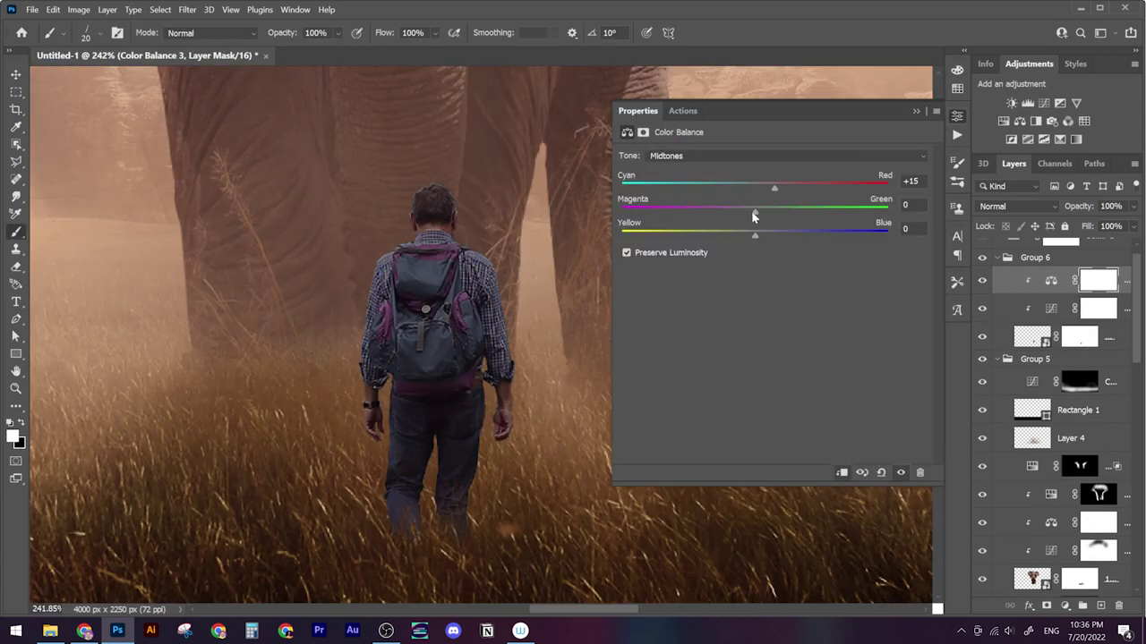
{"action": "left_click", "coordinate": [743, 156]}
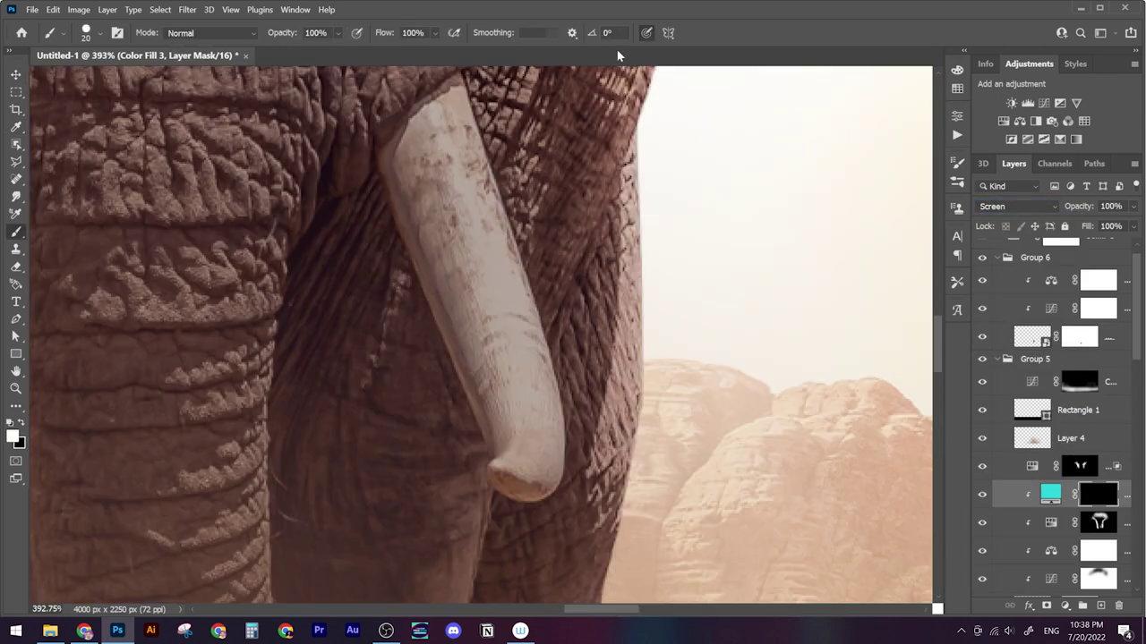
Paint cyan along both edges of the elephant's left tusk
{"action": "left_click_drag", "start_coordinate": [377, 159], "coordinate": [421, 296]}
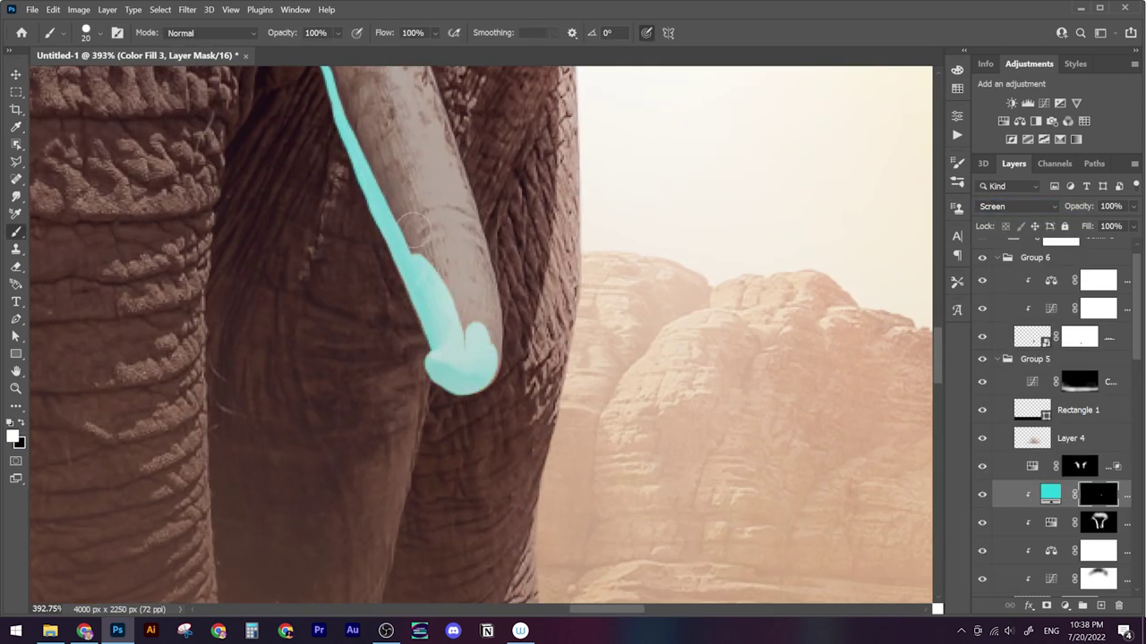
{"action": "left_click", "coordinate": [491, 329], "text": "shift"}
{"action": "left_click_drag", "start_coordinate": [475, 442], "coordinate": [363, 120]}
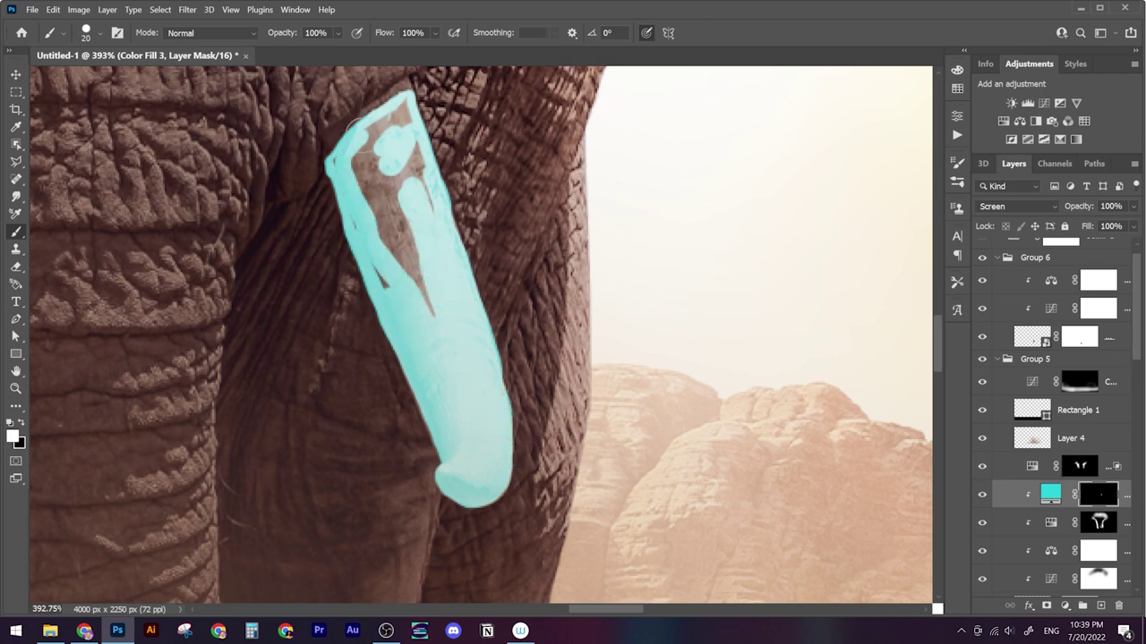
{"action": "scroll", "coordinate": [464, 207], "scroll_direction": "down", "scroll_amount": 2}
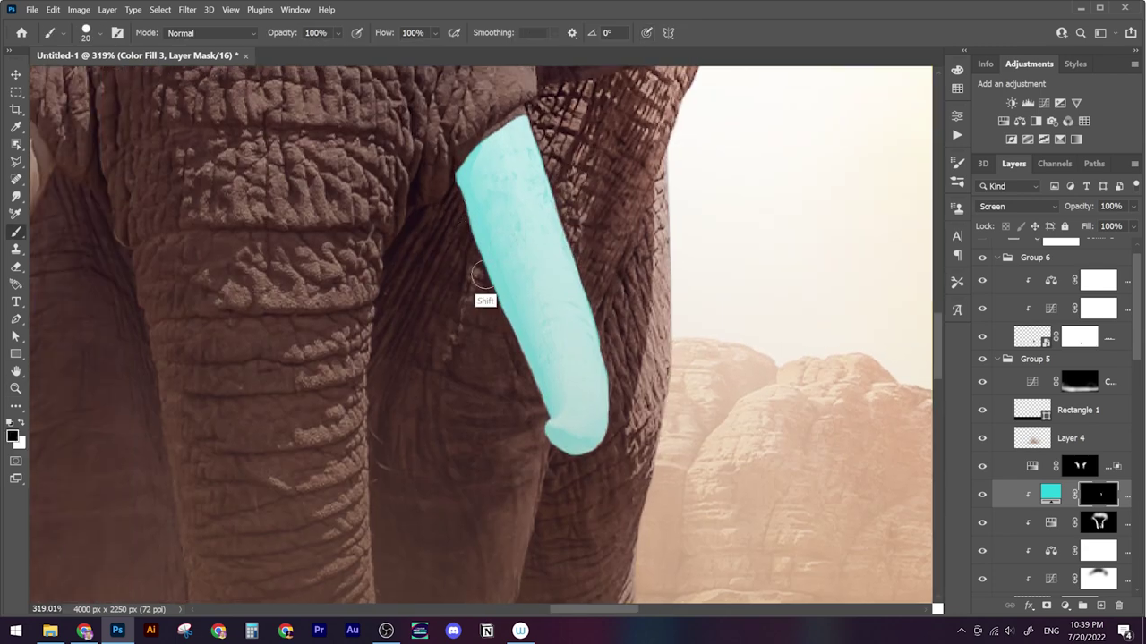
{"action": "scroll", "coordinate": [479, 273], "scroll_direction": "left", "scroll_amount": 5}
{"action": "scroll", "coordinate": [294, 373], "scroll_direction": "up", "scroll_amount": 4}
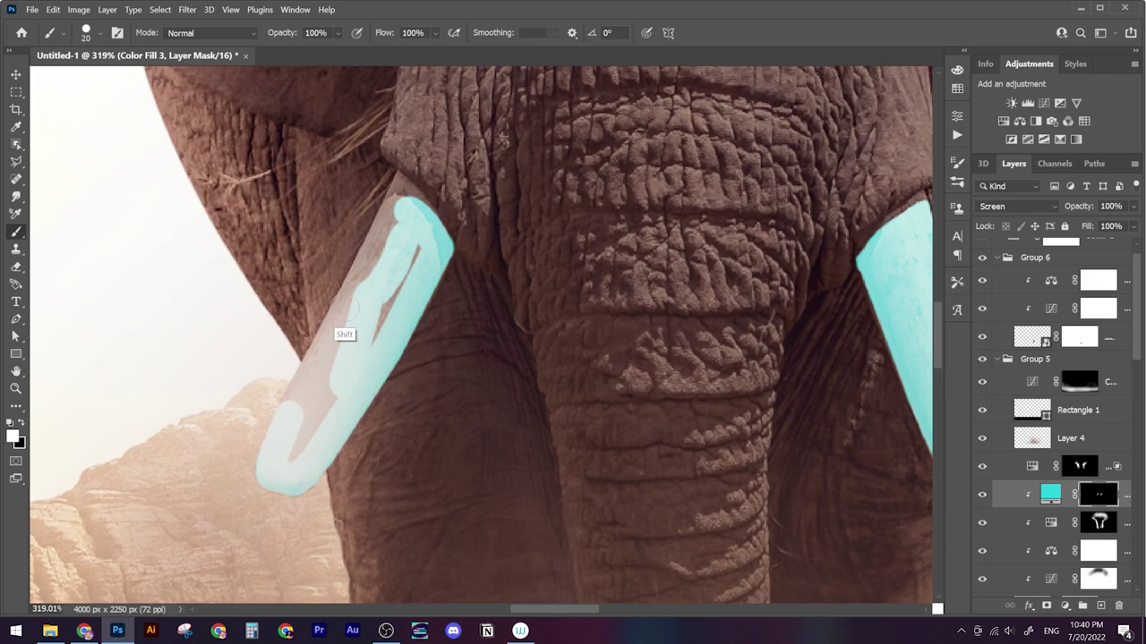
{"action": "left_click_drag", "start_coordinate": [295, 528], "coordinate": [398, 331]}
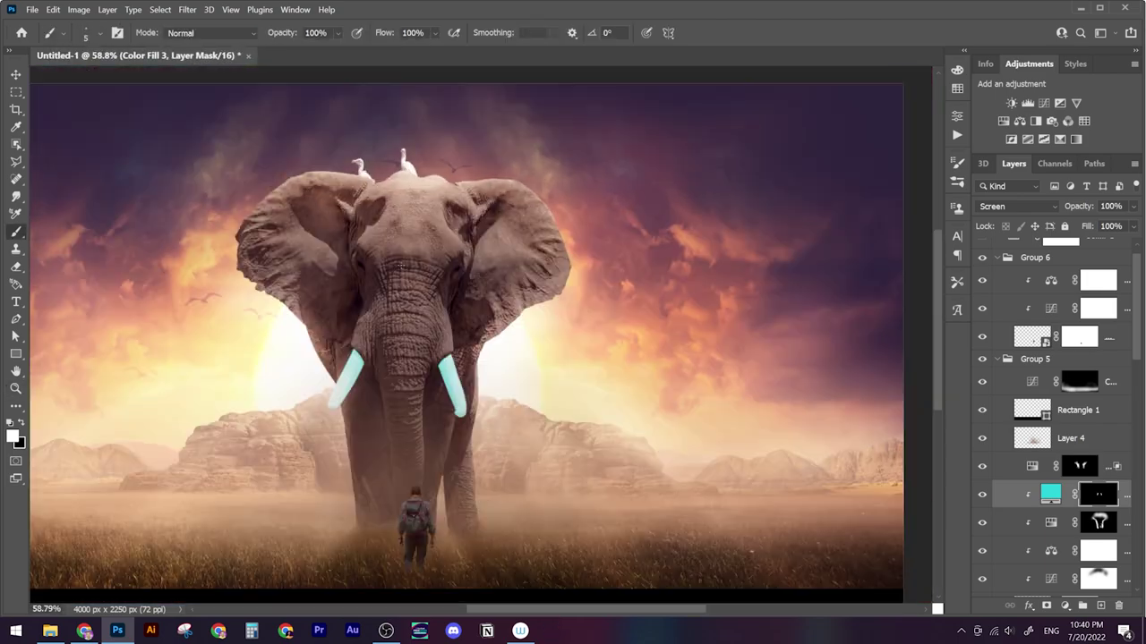
Paint a cyan glow beside the elephant's eye, then zoom in on the left eye
{"action": "mouse_move", "coordinate": [486, 288]}
{"action": "left_mouse_down"}
{"action": "mouse_move", "coordinate": [534, 237]}
{"action": "mouse_move", "coordinate": [711, 340]}
{"action": "left_mouse_up"}
{"action": "key", "text": "m"}
{"action": "left_click_drag", "start_coordinate": [477, 249], "coordinate": [516, 274]}
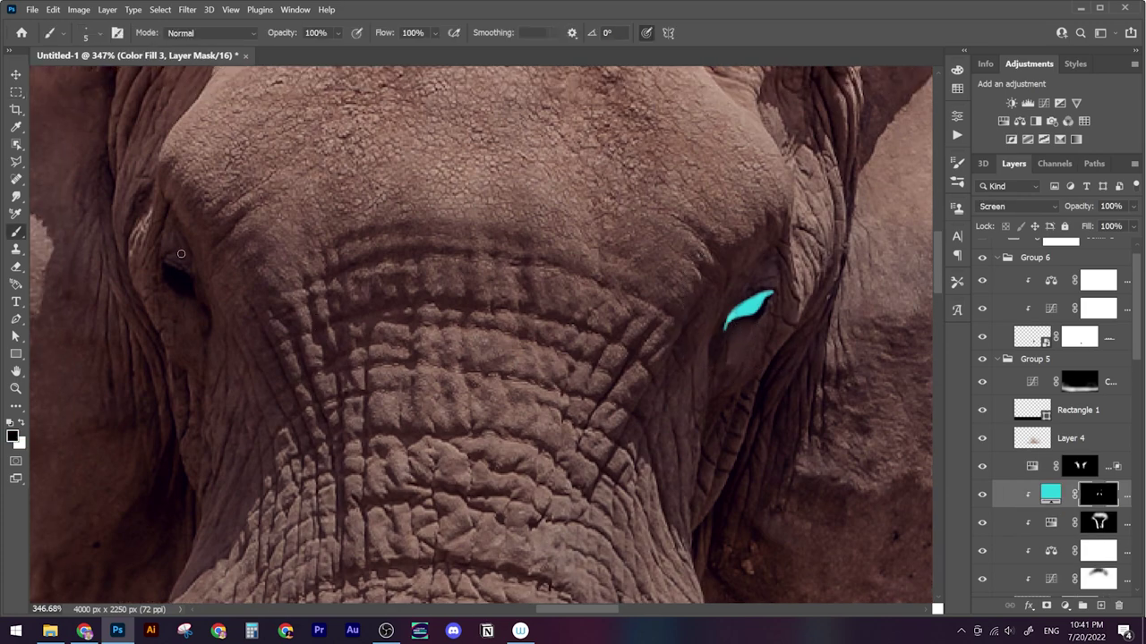
{"action": "key", "text": "ctrl+0"}
{"action": "left_click_drag", "start_coordinate": [159, 266], "coordinate": [203, 309]}
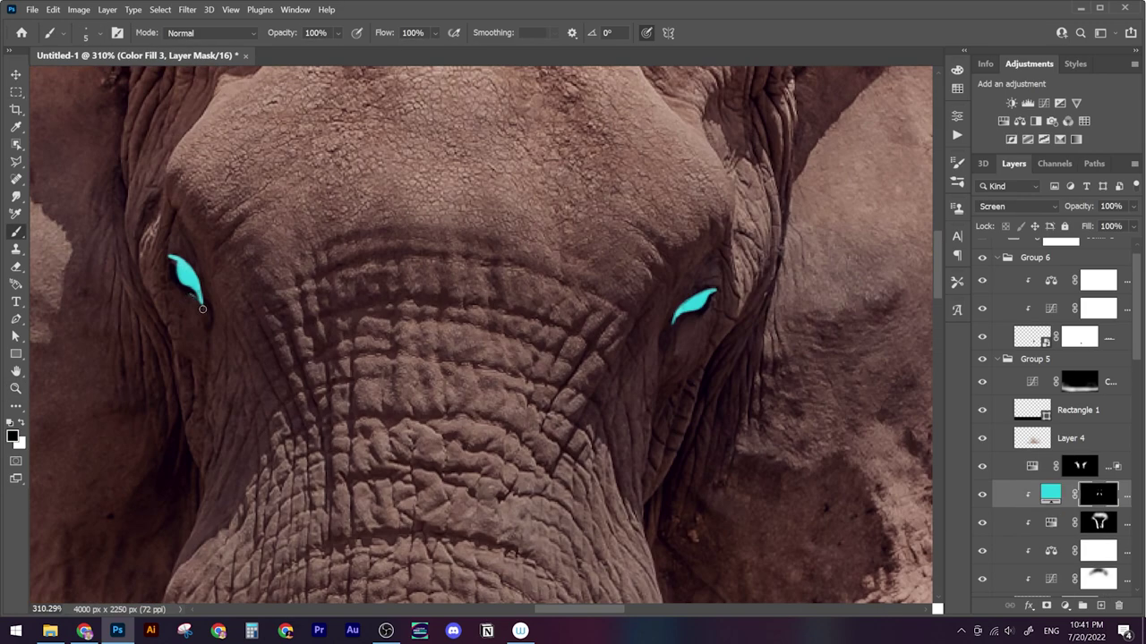
{"action": "key", "text": "x"}
{"action": "key", "text": "ctrl+0"}
With a slightly larger brush, paint a thin cyan streak below the left eye
{"action": "mouse_move", "coordinate": [281, 352]}
{"action": "left_mouse_down"}
{"action": "mouse_move", "coordinate": [304, 358]}
{"action": "mouse_move", "coordinate": [277, 330]}
{"action": "left_mouse_up"}
{"action": "scroll", "coordinate": [241, 400], "scroll_direction": "right", "scroll_amount": 1}
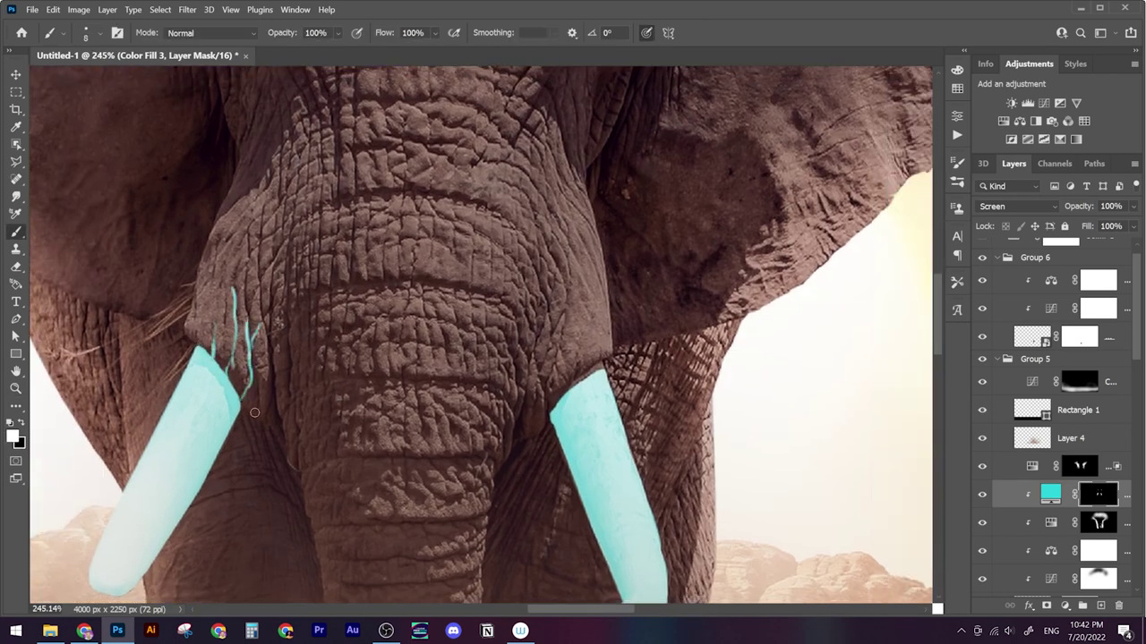
{"action": "scroll", "coordinate": [254, 413], "scroll_direction": "up", "scroll_amount": 3}
{"action": "scroll", "coordinate": [332, 285], "scroll_direction": "up", "scroll_amount": 3}
{"action": "key", "text": "bracketright"}
{"action": "key", "text": "bracketright"}
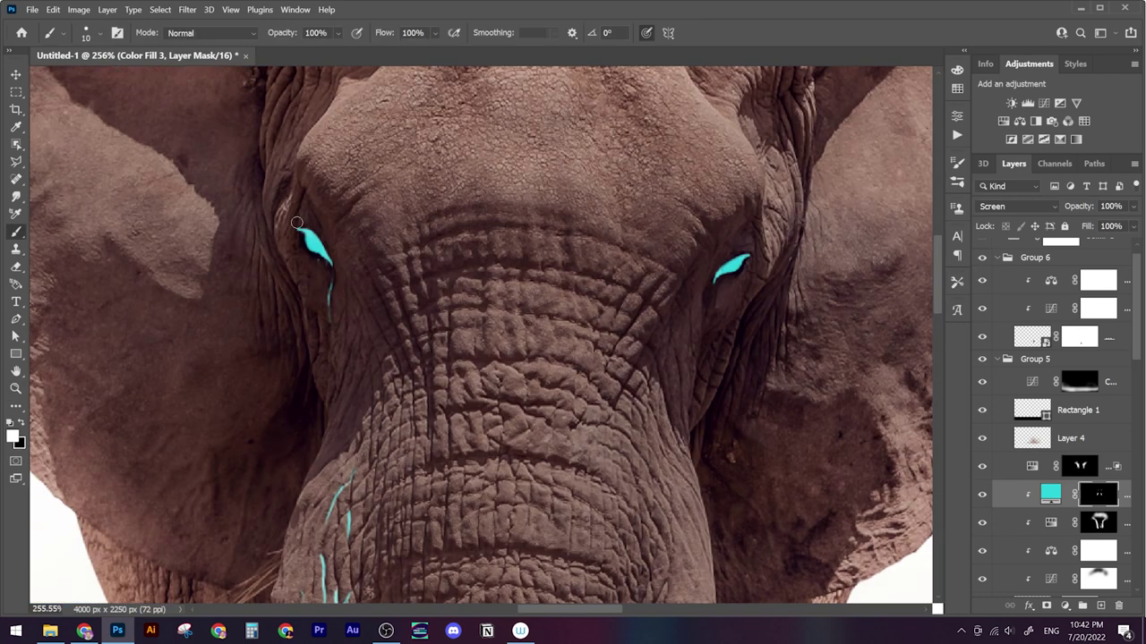
{"action": "scroll", "coordinate": [296, 222], "scroll_direction": "up", "scroll_amount": 1}
{"action": "left_click_drag", "start_coordinate": [310, 308], "coordinate": [320, 340]}
{"action": "scroll", "coordinate": [389, 404], "scroll_direction": "down", "scroll_amount": 5}
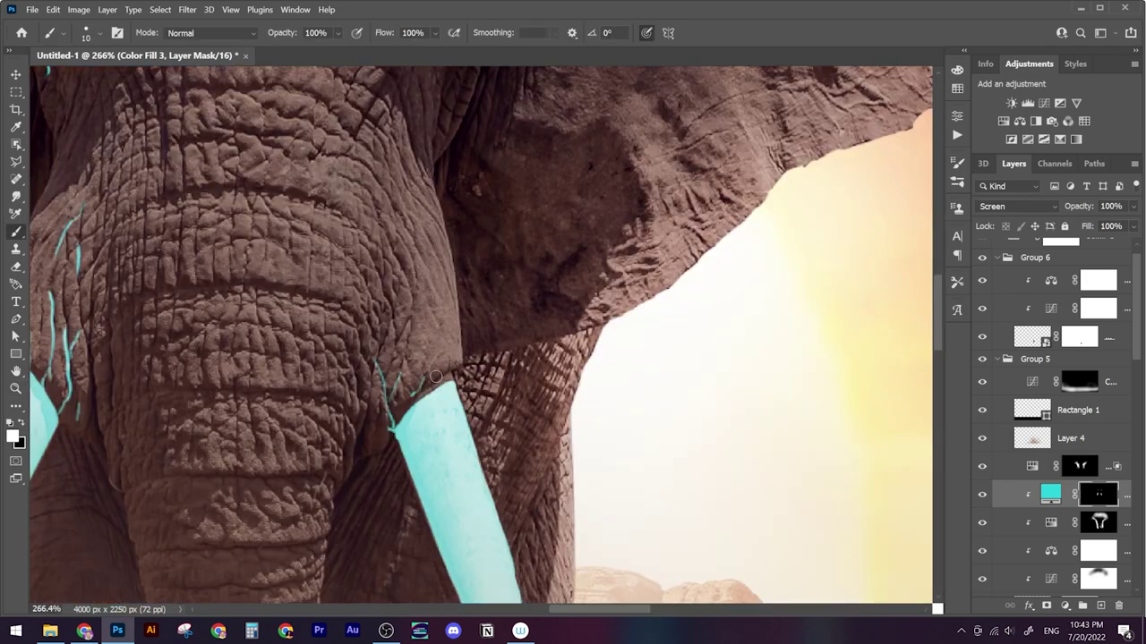
{"action": "scroll", "coordinate": [436, 376], "scroll_direction": "up", "scroll_amount": 2}
{"action": "scroll", "coordinate": [474, 371], "scroll_direction": "up", "scroll_amount": 2}
{"action": "scroll", "coordinate": [517, 366], "scroll_direction": "up", "scroll_amount": 1}
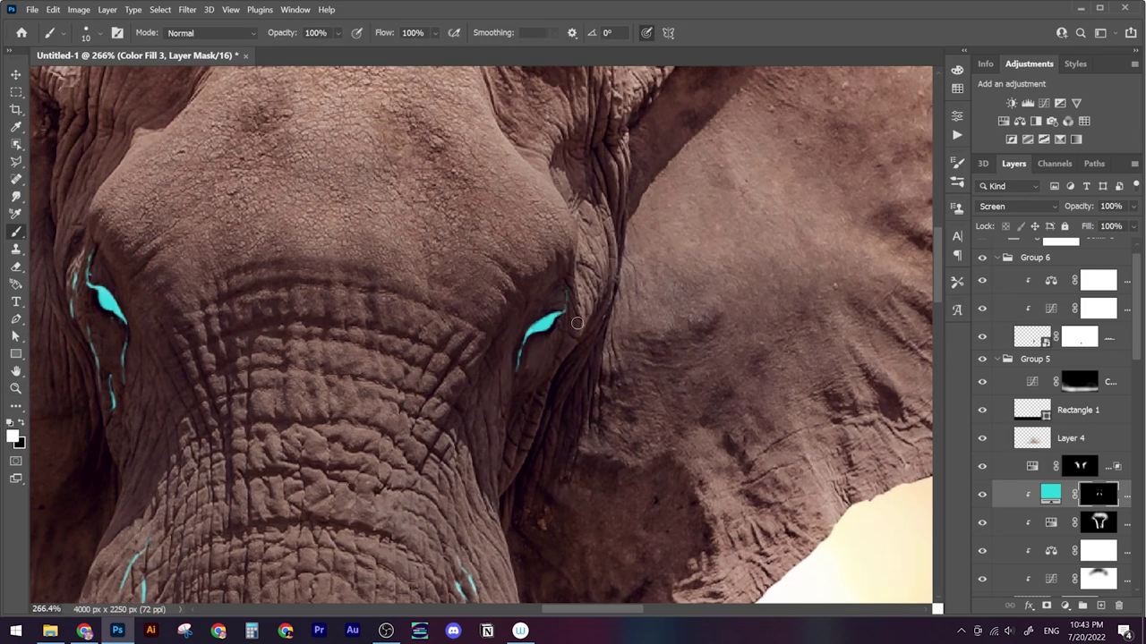
{"action": "scroll", "coordinate": [555, 421], "scroll_direction": "up", "scroll_amount": 1}
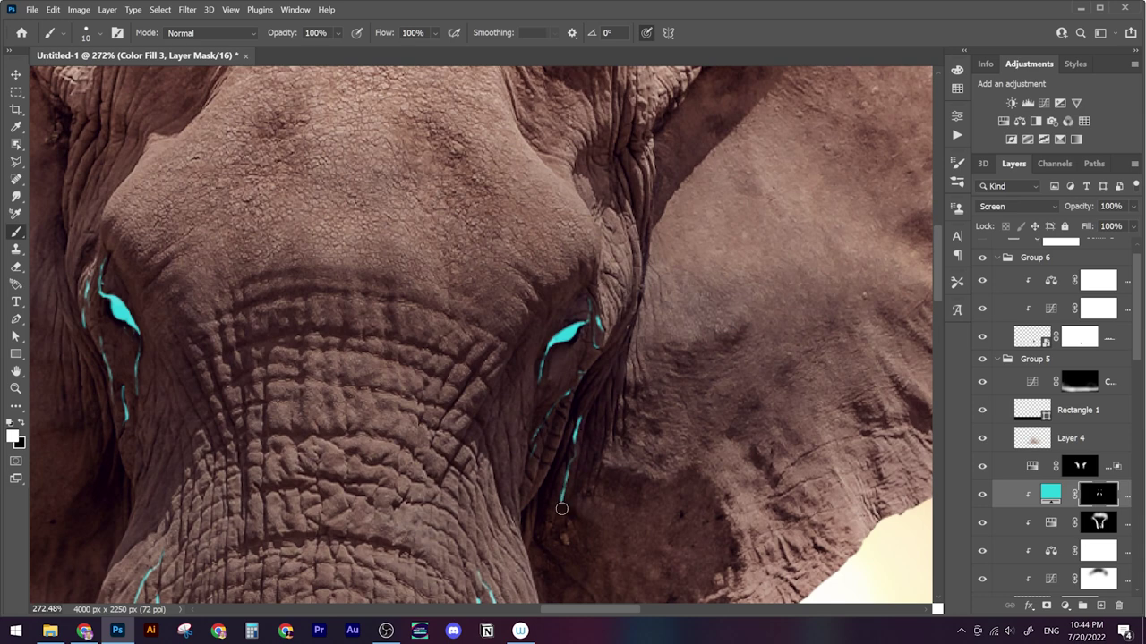
Work over the trunk and tusks, then duplicate the cyan fill layer
{"action": "key", "text": "x"}
{"action": "left_click_drag", "start_coordinate": [561, 508], "coordinate": [383, 321]}
{"action": "scroll", "coordinate": [384, 320], "scroll_direction": "down", "scroll_amount": 2}
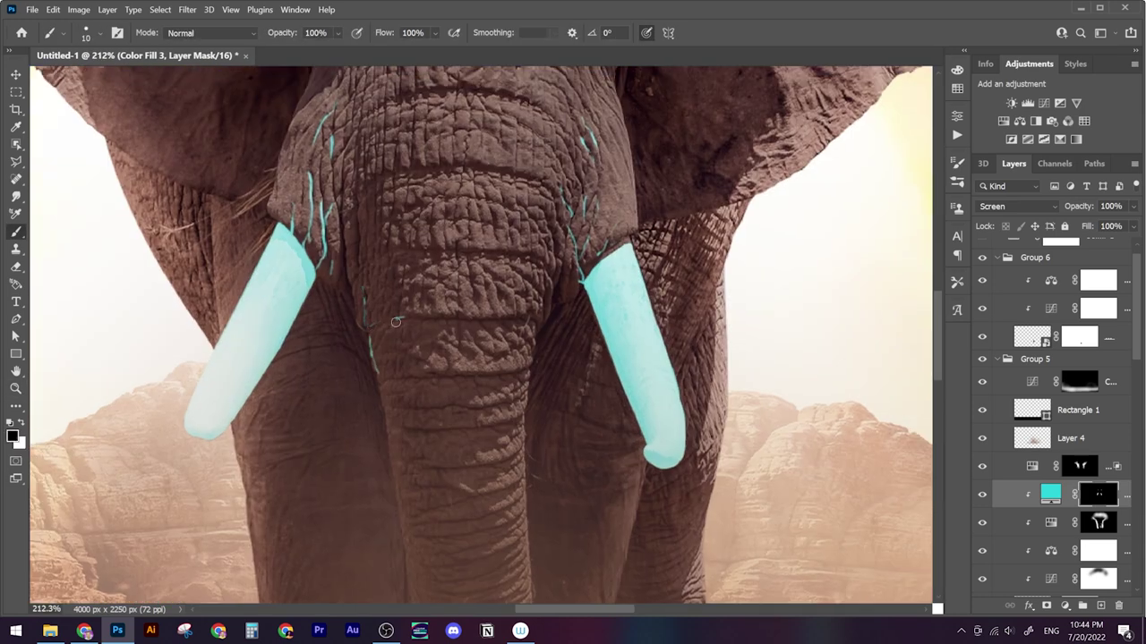
{"action": "scroll", "coordinate": [430, 326], "scroll_direction": "right", "scroll_amount": 2}
{"action": "scroll", "coordinate": [358, 376], "scroll_direction": "up", "scroll_amount": 2}
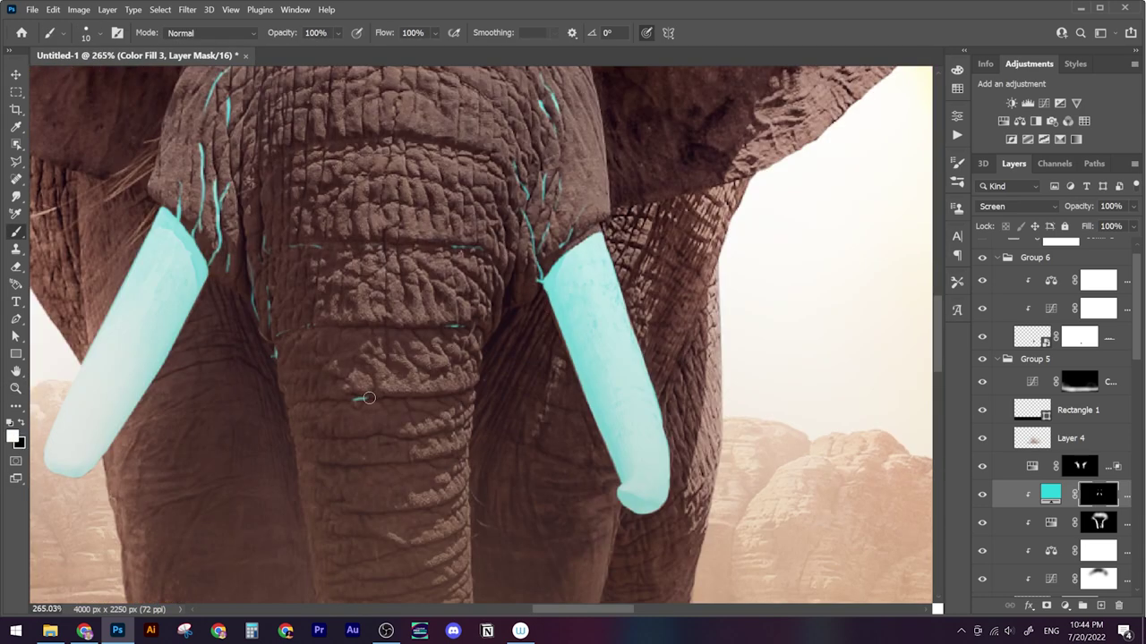
{"action": "scroll", "coordinate": [393, 278], "scroll_direction": "down", "scroll_amount": 3}
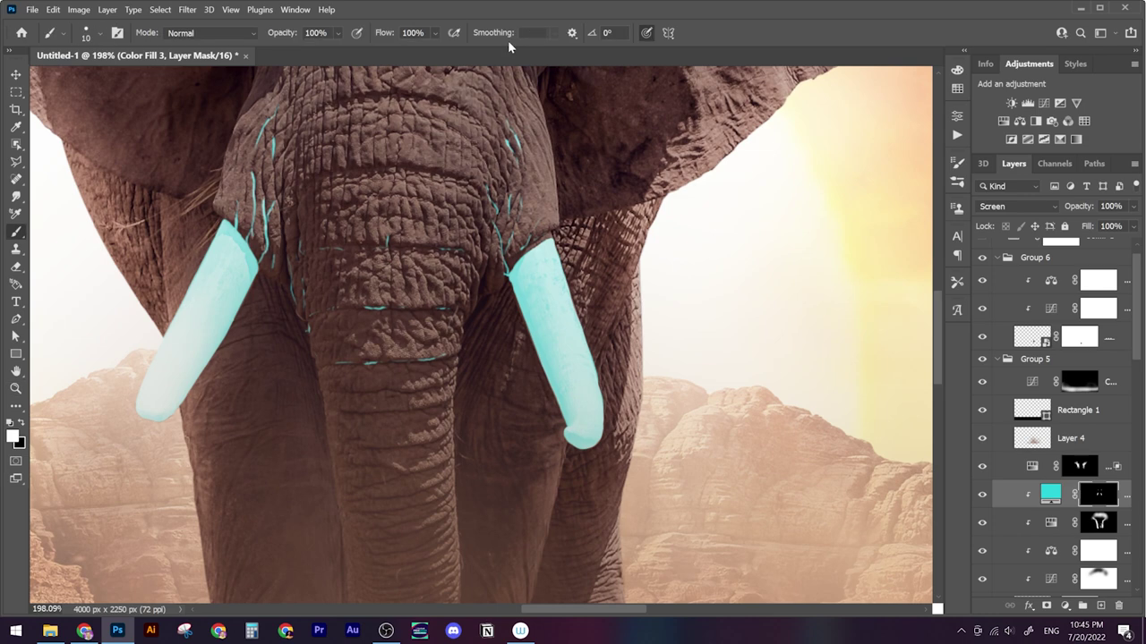
{"action": "scroll", "coordinate": [327, 327], "scroll_direction": "down", "scroll_amount": 5}
{"action": "scroll", "coordinate": [483, 340], "scroll_direction": "up", "scroll_amount": 2}
{"action": "key", "text": "ctrl+j"}
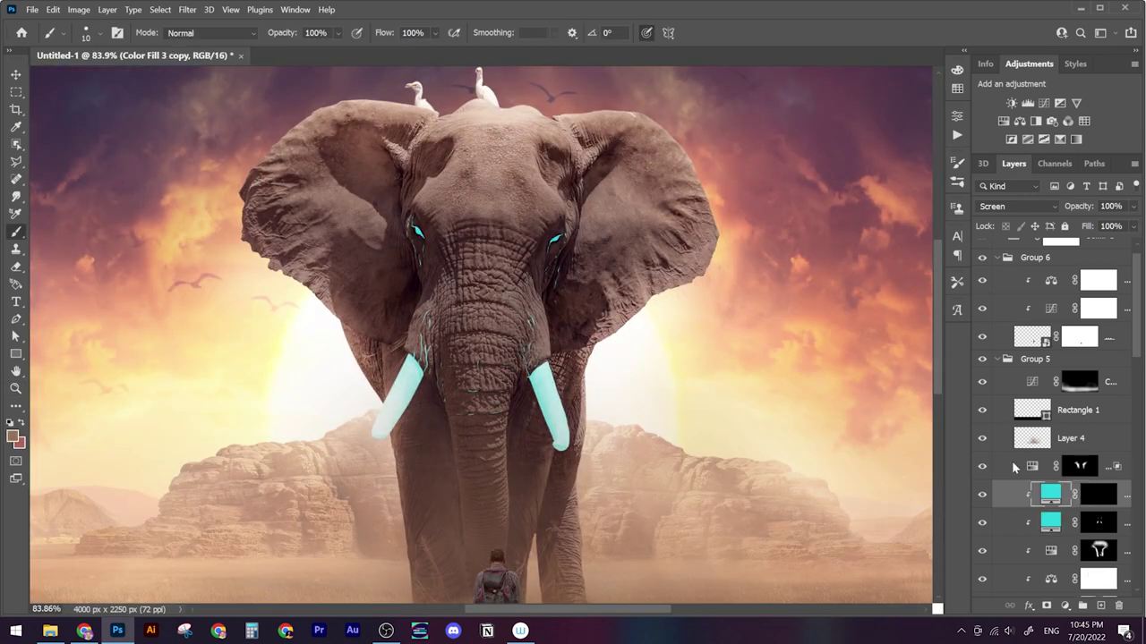
Paint a soft glow around the elephant's eyes on the copy's mask, then duplicate the layer
{"action": "left_click", "coordinate": [1098, 494]}
{"action": "key", "text": "z"}
{"action": "left_click", "coordinate": [364, 240]}
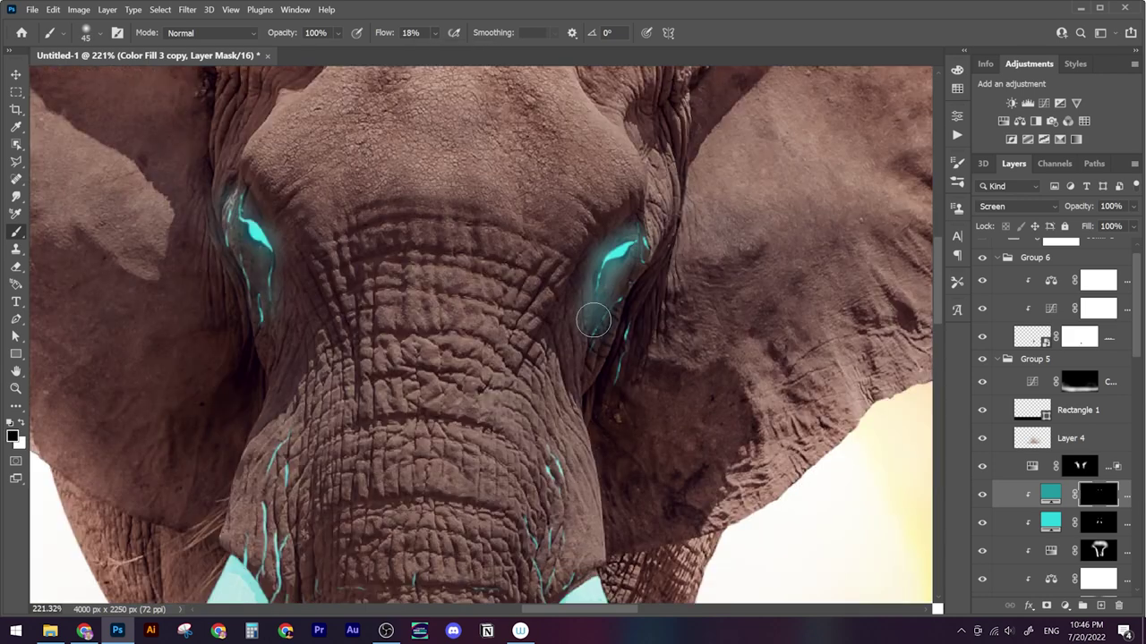
{"action": "left_click_drag", "start_coordinate": [594, 319], "coordinate": [594, 396]}
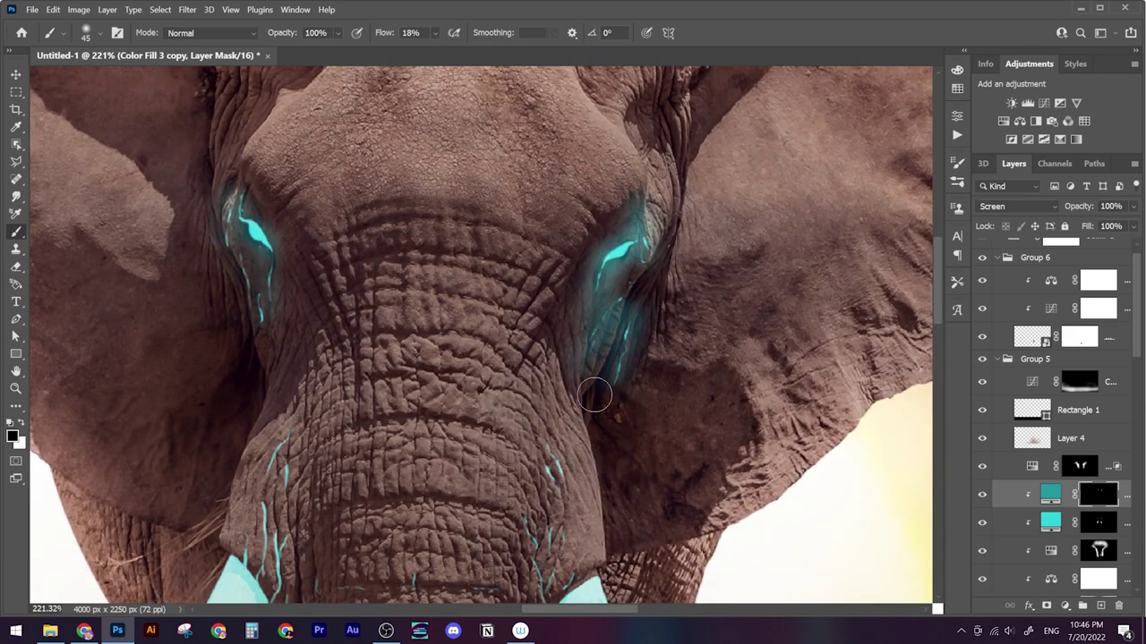
{"action": "scroll", "coordinate": [593, 396], "scroll_direction": "down", "scroll_amount": 2}
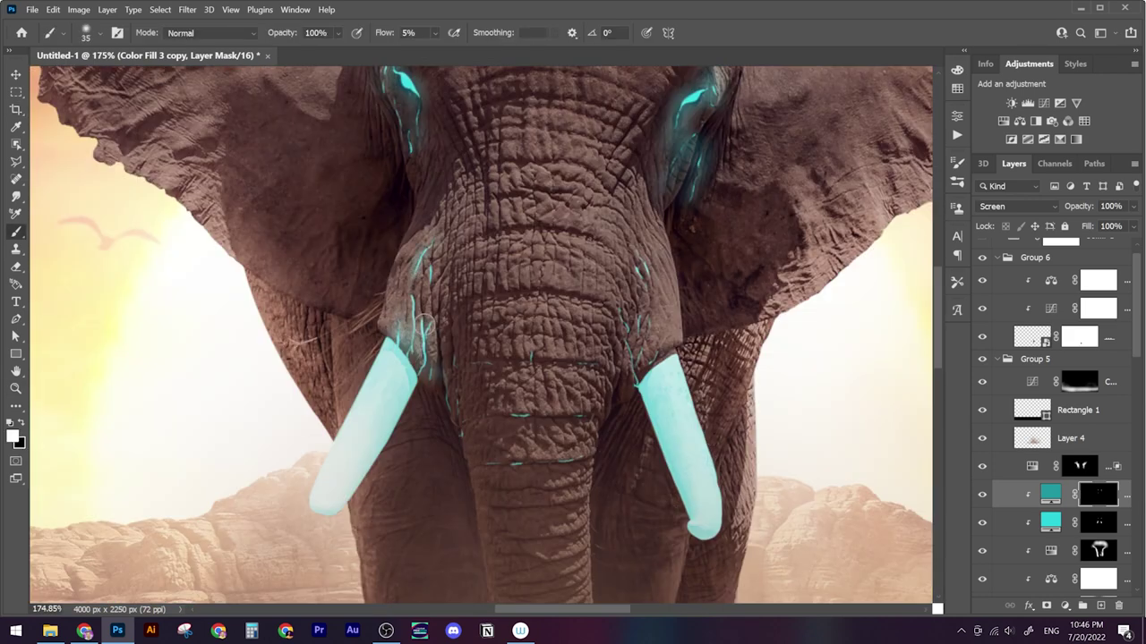
{"action": "scroll", "coordinate": [421, 324], "scroll_direction": "down", "scroll_amount": 1}
{"action": "scroll", "coordinate": [544, 366], "scroll_direction": "down", "scroll_amount": 1}
{"action": "left_click_drag", "start_coordinate": [545, 367], "coordinate": [504, 457]}
{"action": "key", "text": "bracketright"}
{"action": "key", "text": "bracketright"}
{"action": "key", "text": "bracketright"}
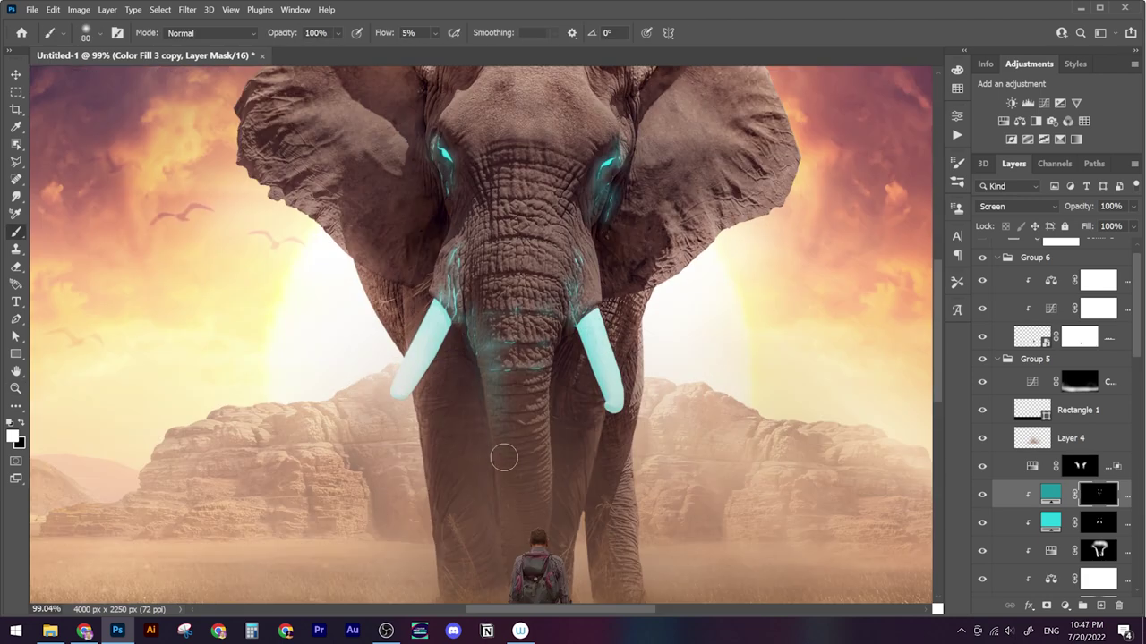
{"action": "scroll", "coordinate": [463, 356], "scroll_direction": "down", "scroll_amount": 1}
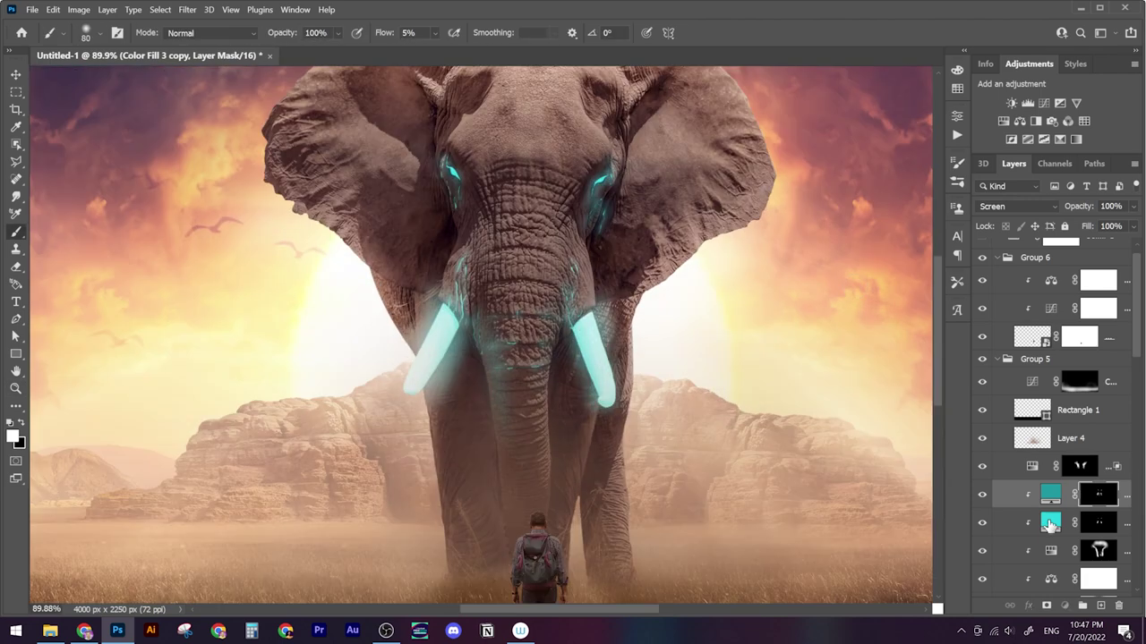
{"action": "key", "text": "ctrl+j"}
Spread the soft teal glow over the eyes, tusks and head with a much larger brush
{"action": "scroll", "coordinate": [698, 247], "scroll_direction": "down", "scroll_amount": 2}
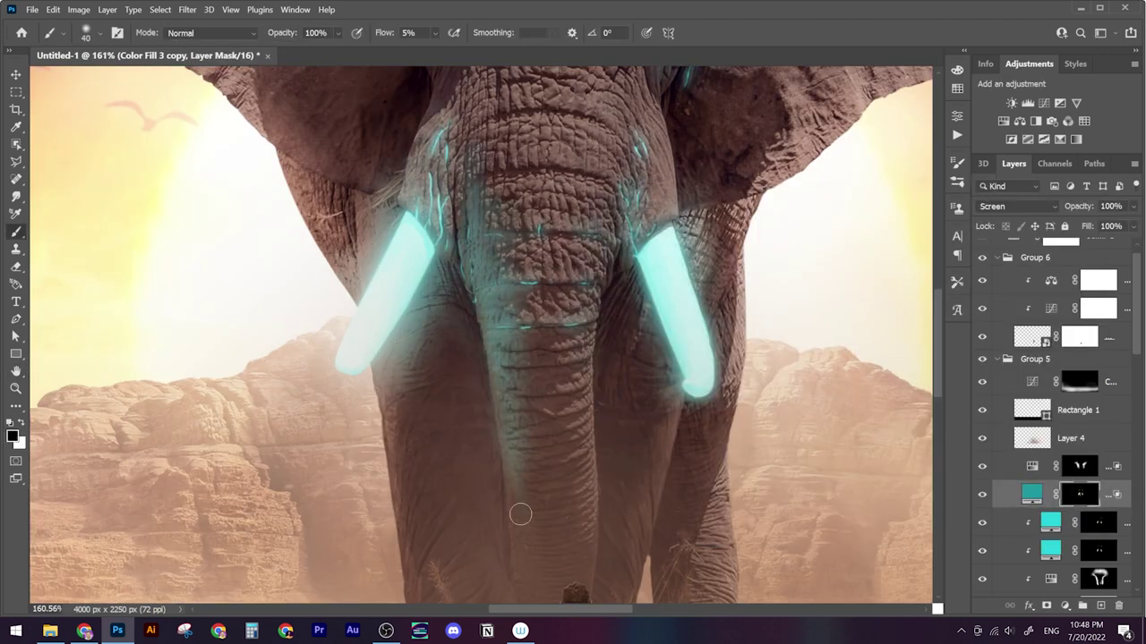
{"action": "scroll", "coordinate": [520, 514], "scroll_direction": "up", "scroll_amount": 2}
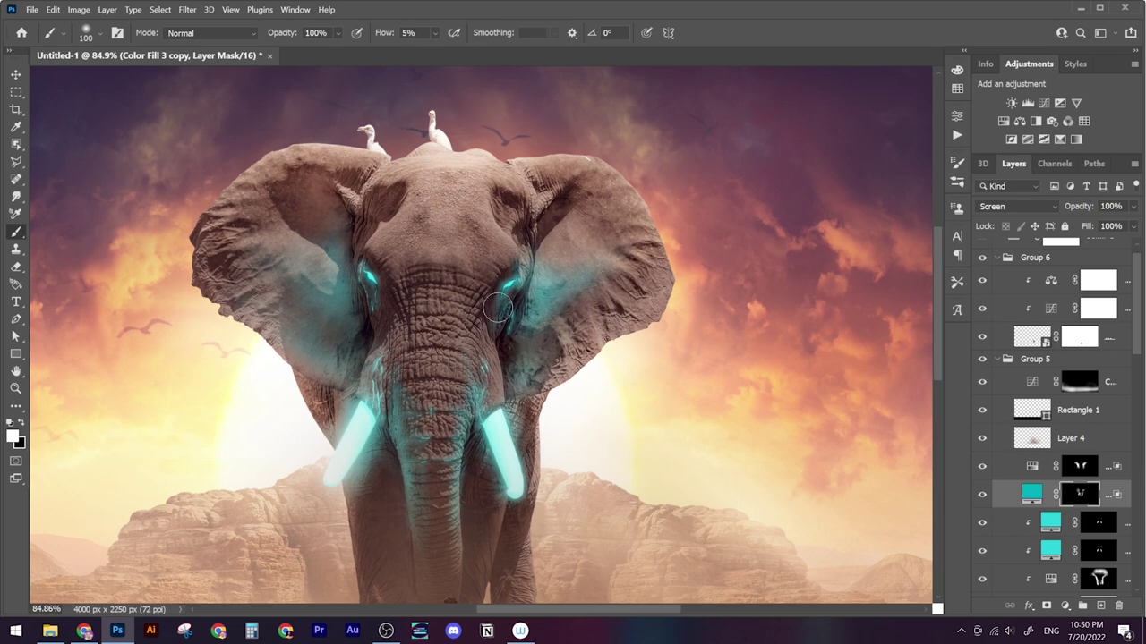
{"action": "left_click_drag", "start_coordinate": [379, 273], "coordinate": [374, 241]}
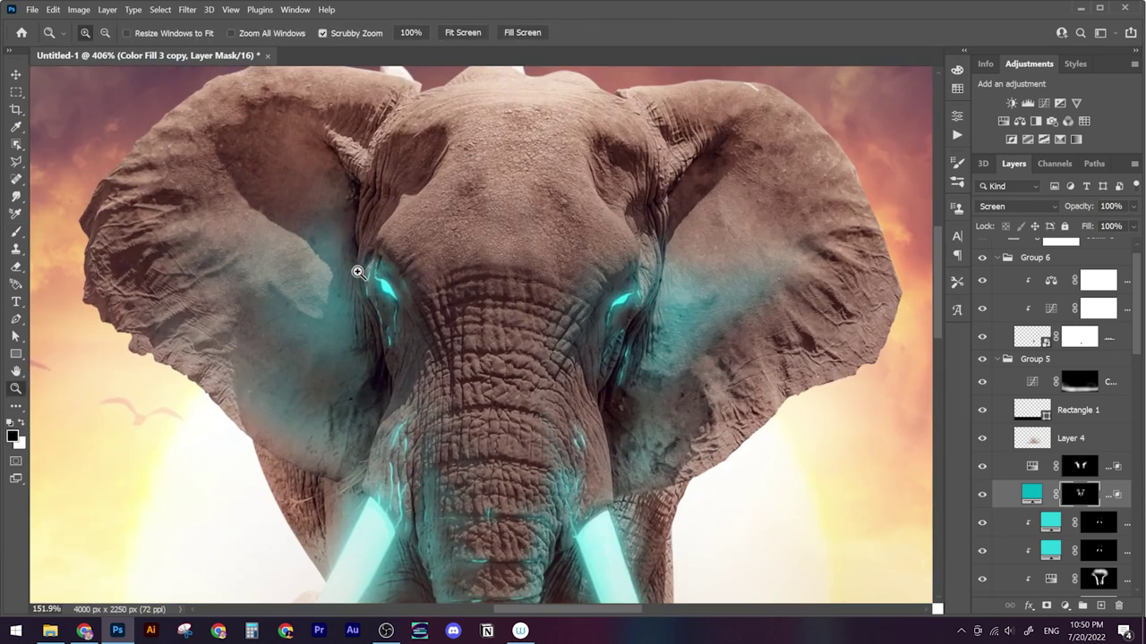
{"action": "left_click_drag", "start_coordinate": [337, 233], "coordinate": [391, 311]}
{"action": "left_click_drag", "start_coordinate": [666, 314], "coordinate": [536, 302]}
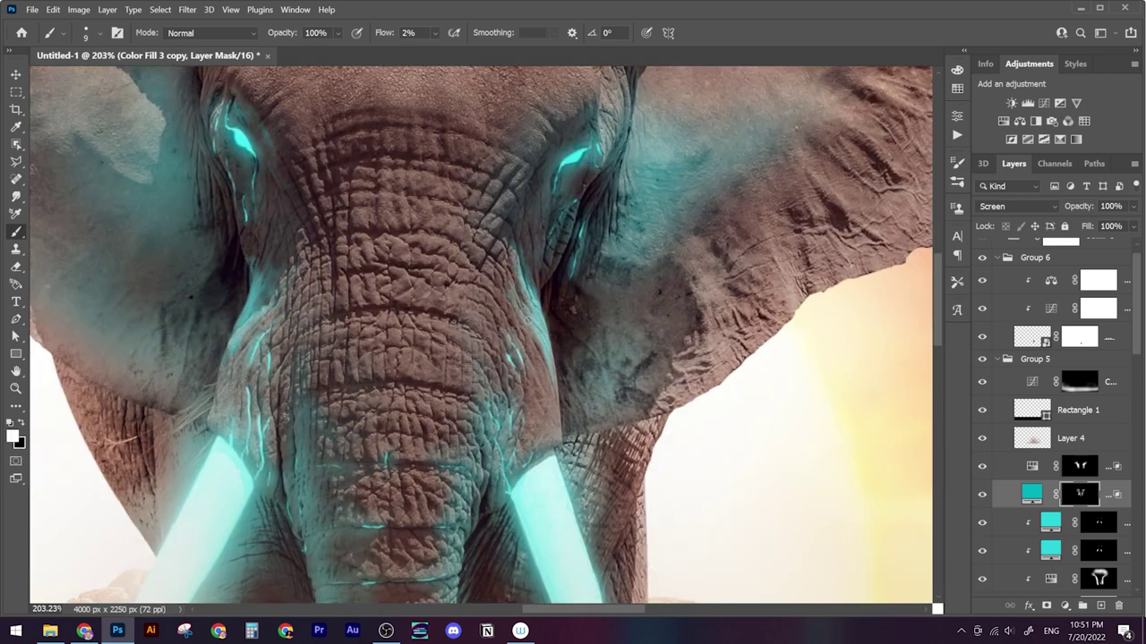
{"action": "left_click_drag", "start_coordinate": [537, 376], "coordinate": [492, 377]}
{"action": "key", "text": "bracketright"}
{"action": "key", "text": "bracketright"}
{"action": "key", "text": "bracketright"}
{"action": "mouse_move", "coordinate": [391, 242]}
{"action": "left_mouse_down"}
{"action": "mouse_move", "coordinate": [445, 349]}
{"action": "mouse_move", "coordinate": [496, 402]}
{"action": "left_mouse_up"}
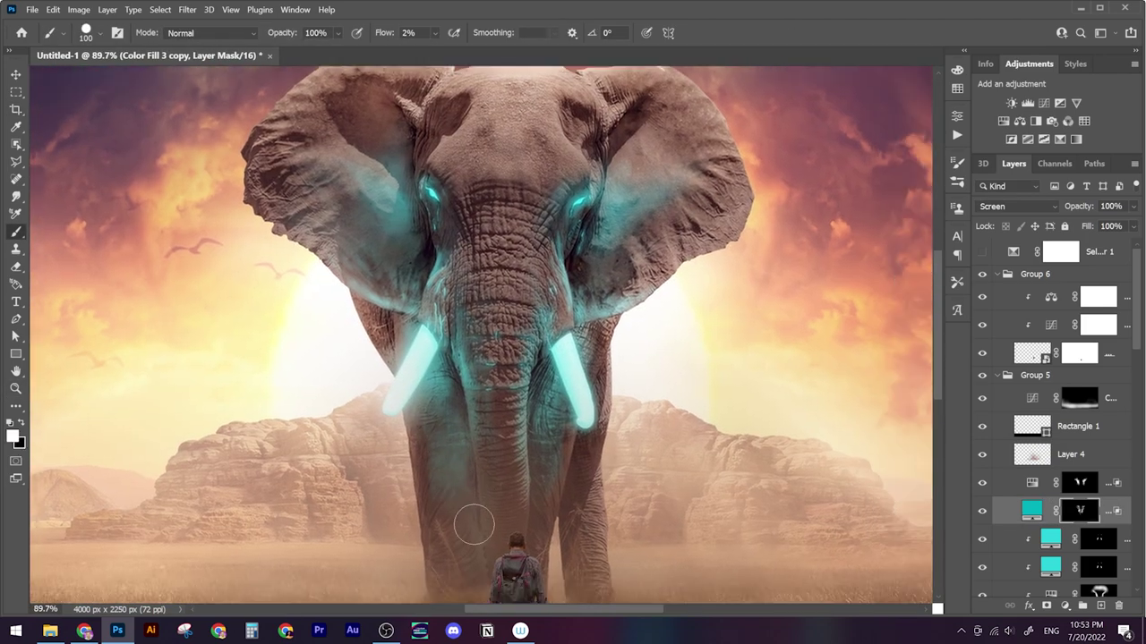
{"action": "left_click_drag", "start_coordinate": [582, 484], "coordinate": [546, 485]}
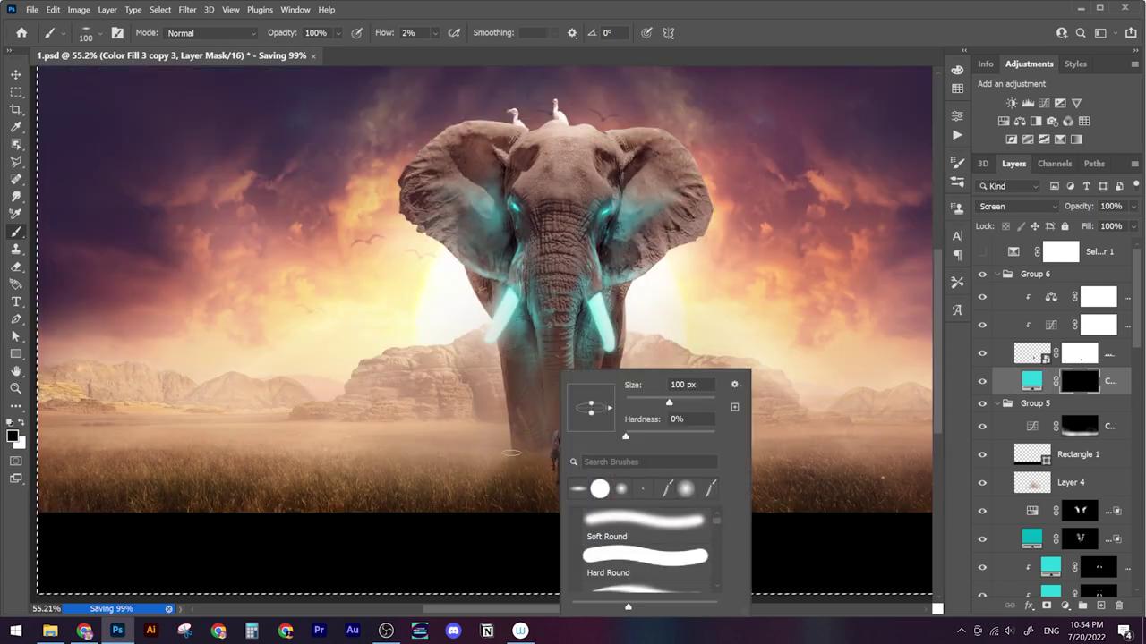
Paint a faint teal glow into the grass at the hiker's feet
{"action": "left_click_drag", "start_coordinate": [750, 481], "coordinate": [487, 484]}
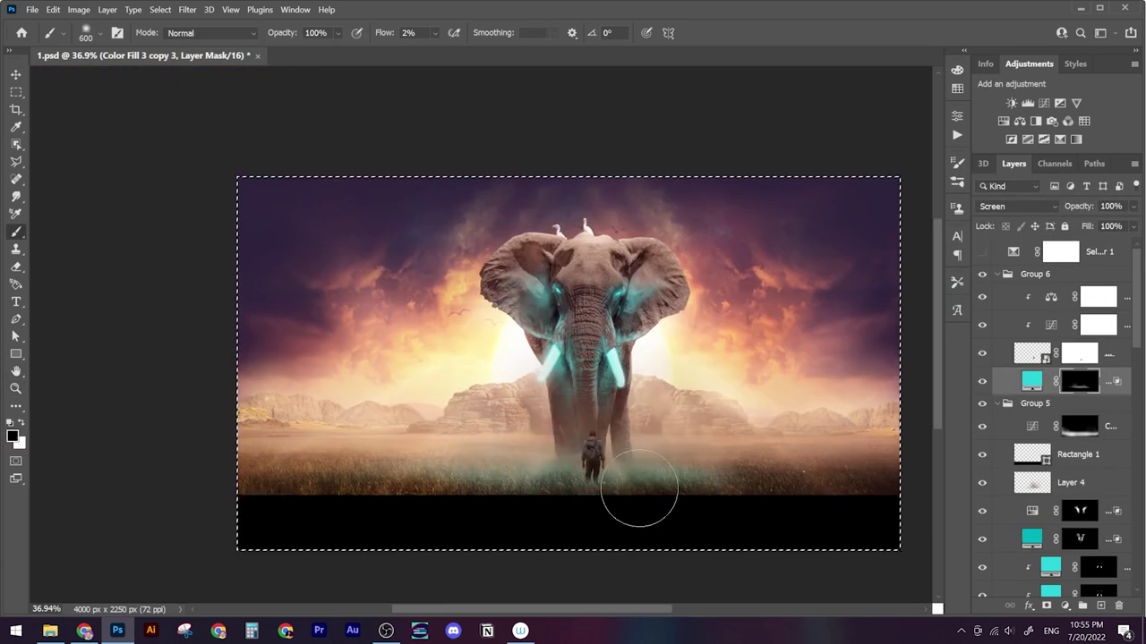
{"action": "scroll", "coordinate": [639, 489], "scroll_direction": "up", "scroll_amount": 3}
{"action": "scroll", "coordinate": [677, 511], "scroll_direction": "up", "scroll_amount": 3}
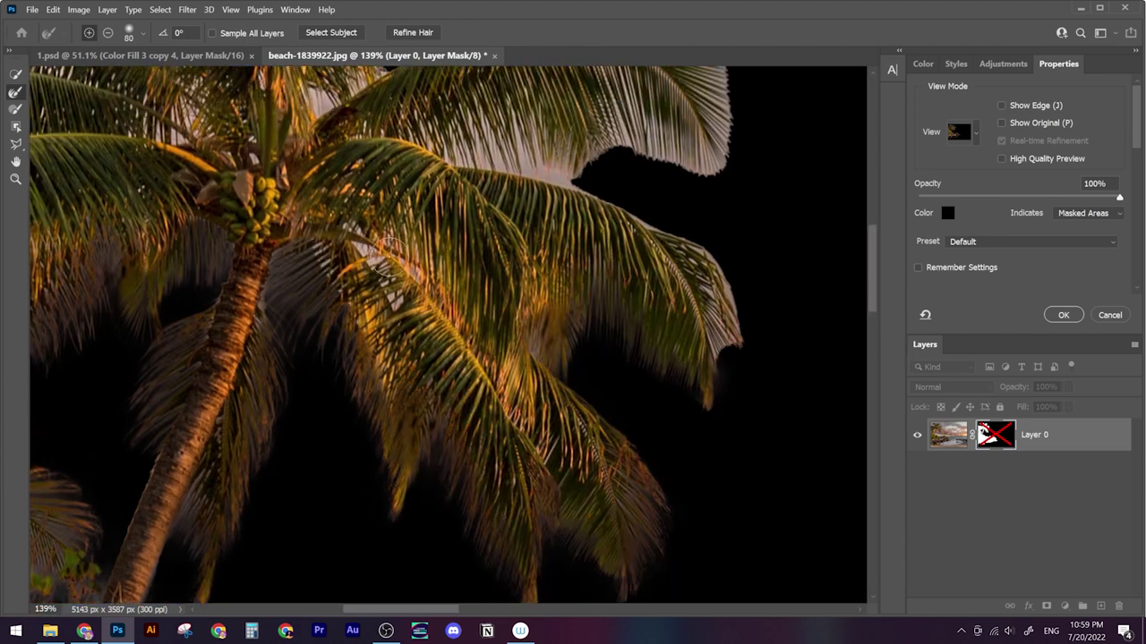
Refine the palm frond edges, commit the placed photo, and group it for masking
{"action": "left_click_drag", "start_coordinate": [707, 89], "coordinate": [734, 358]}
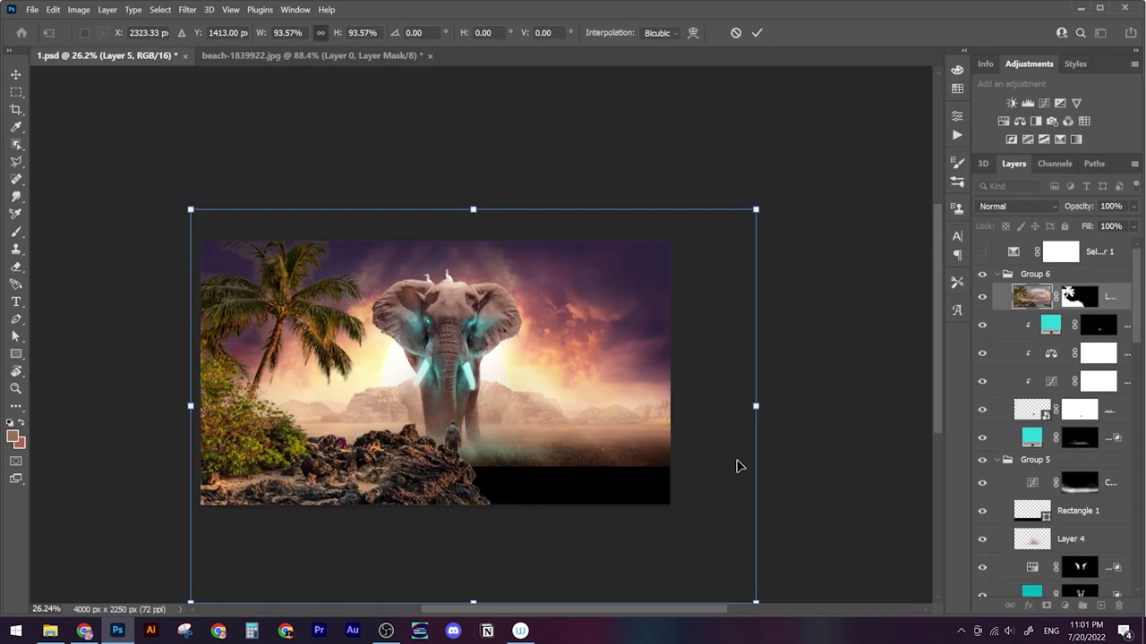
{"action": "key", "text": "Return"}
{"action": "key", "text": "ctrl+g"}
{"action": "key", "text": "b"}
{"action": "scroll", "coordinate": [588, 381], "scroll_direction": "up", "scroll_amount": 5}
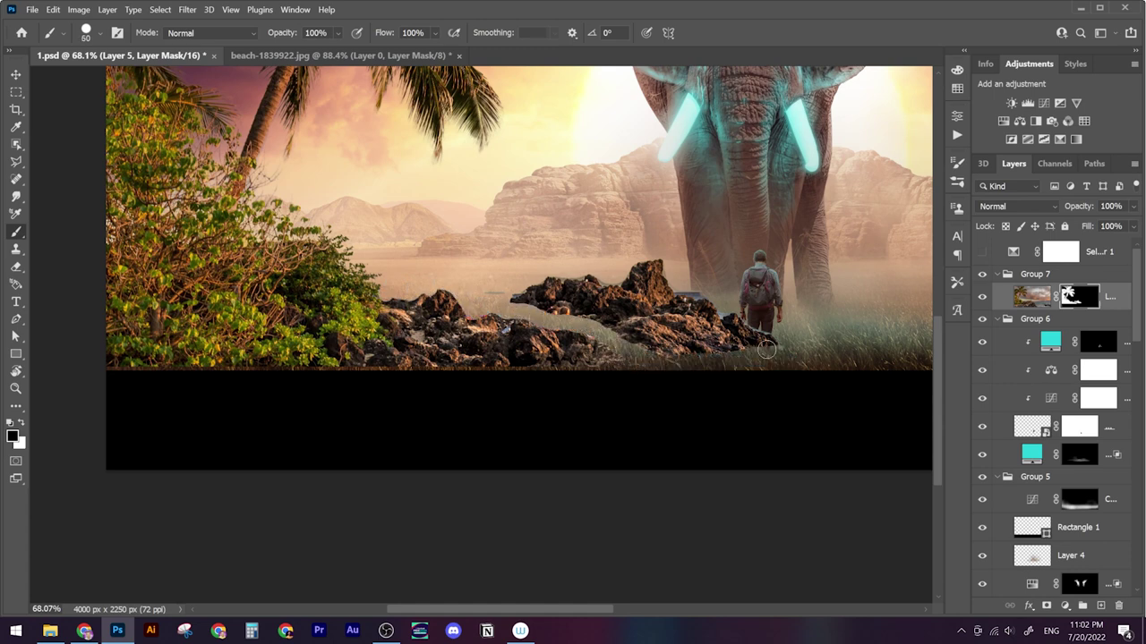
{"action": "scroll", "coordinate": [634, 301], "scroll_direction": "down", "scroll_amount": 5}
{"action": "key", "text": "v"}
{"action": "scroll", "coordinate": [473, 362], "scroll_direction": "up", "scroll_amount": 5}
{"action": "scroll", "coordinate": [486, 332], "scroll_direction": "down", "scroll_amount": 5}
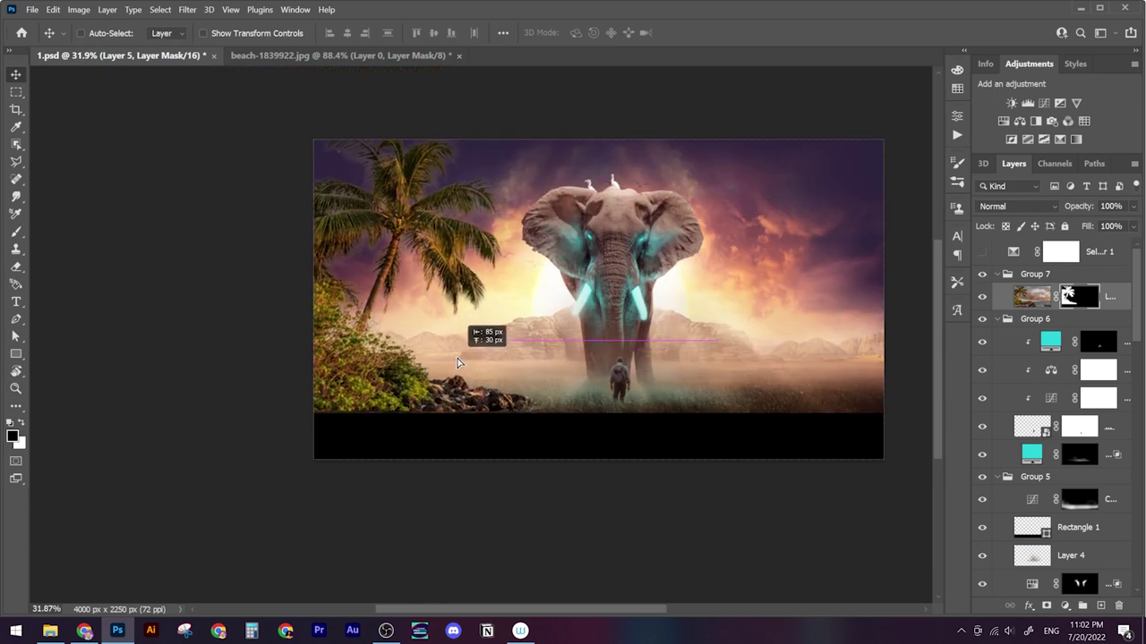
Add Hue/Saturation, Curves and Color Balance adjustments to the palm group
{"action": "scroll", "coordinate": [876, 402], "scroll_direction": "up", "scroll_amount": 2}
{"action": "left_click", "coordinate": [1019, 121]}
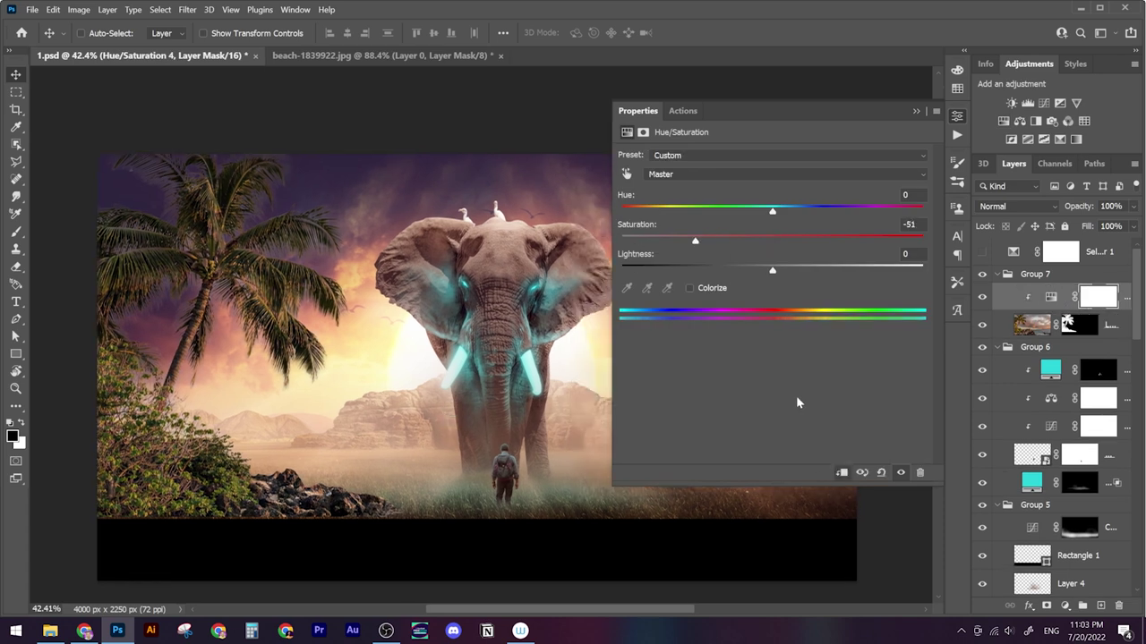
{"action": "left_click", "coordinate": [1044, 103]}
{"action": "left_click", "coordinate": [1099, 296]}
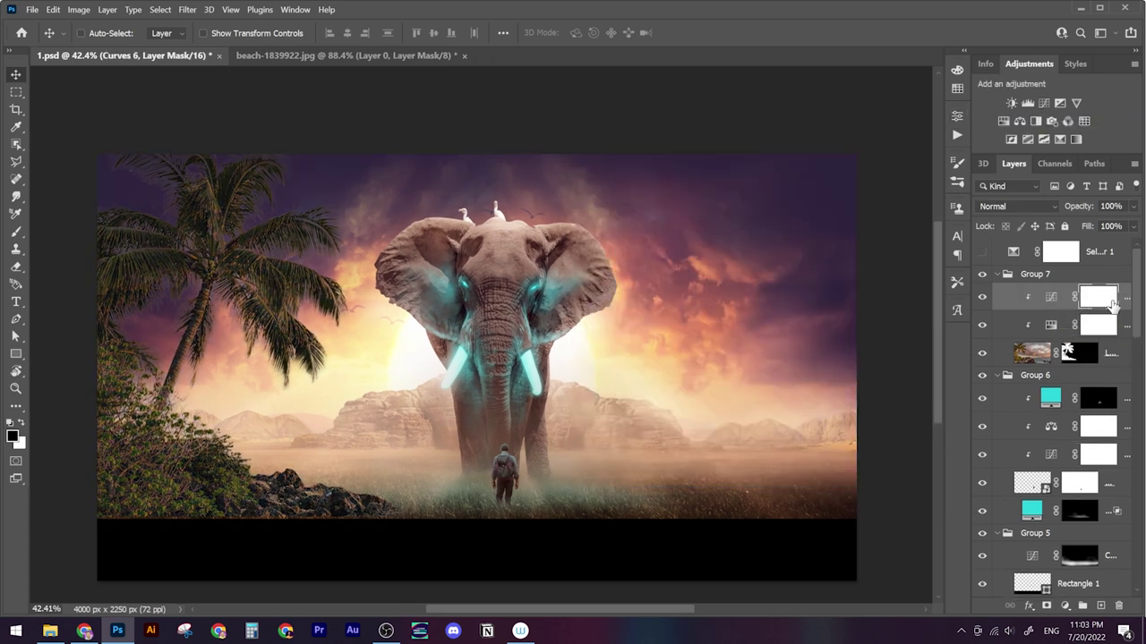
{"action": "left_click", "coordinate": [1019, 120]}
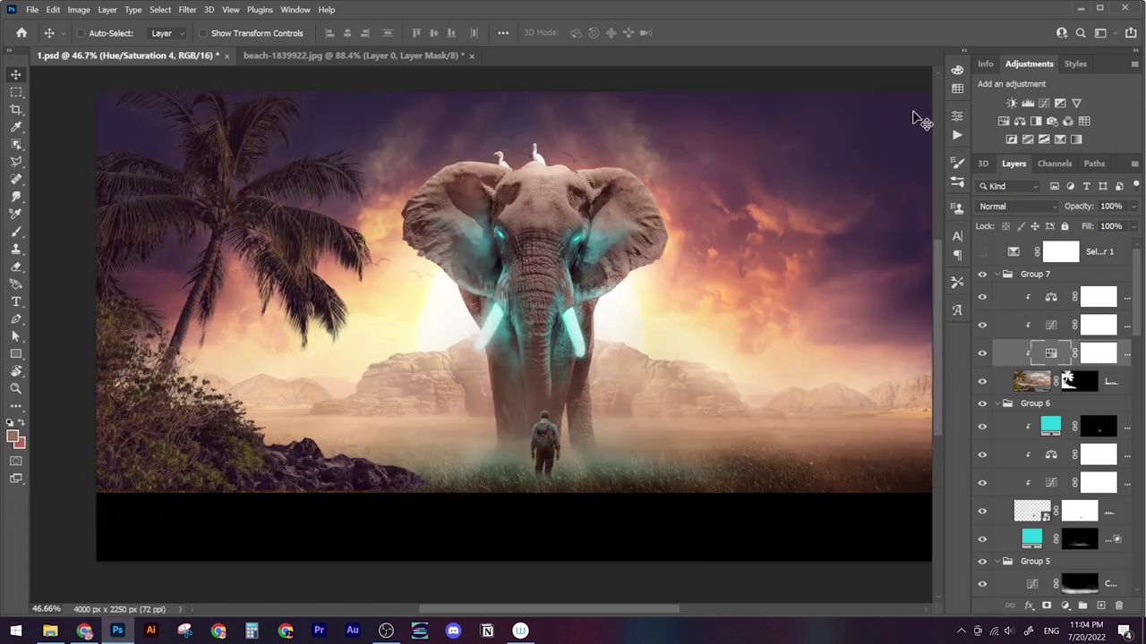
{"action": "left_click", "coordinate": [1070, 381]}
{"action": "scroll", "coordinate": [379, 333], "scroll_direction": "up", "scroll_amount": 2}
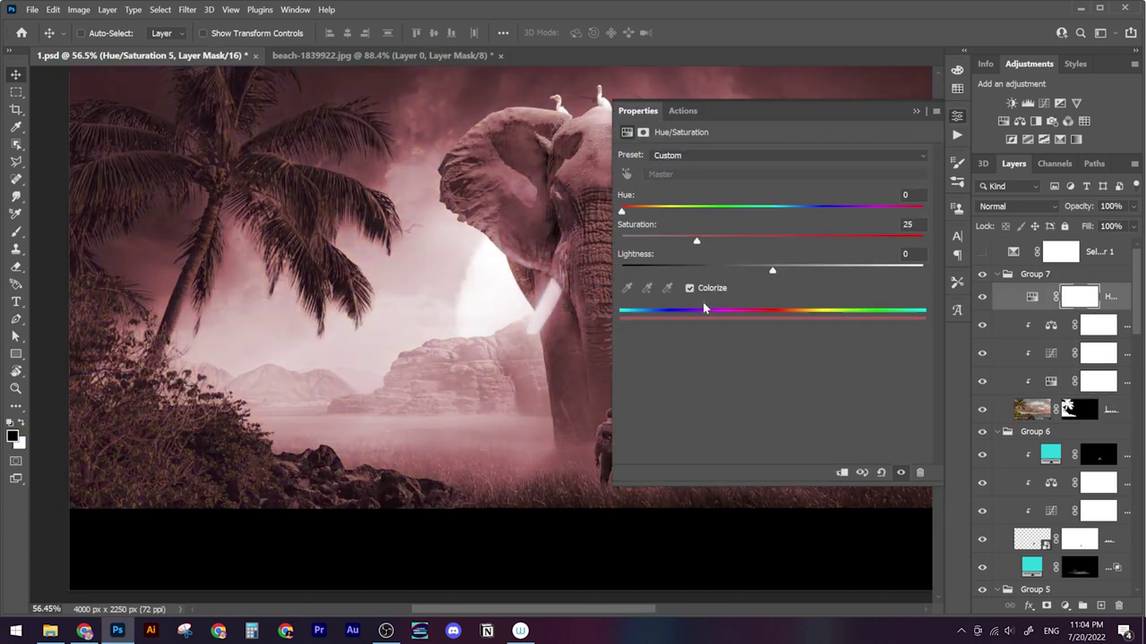
Set the colorize layer to Color Dodge, invert its mask, and paint orange onto the palm
{"action": "left_click", "coordinate": [1021, 207]}
{"action": "left_click", "coordinate": [998, 346]}
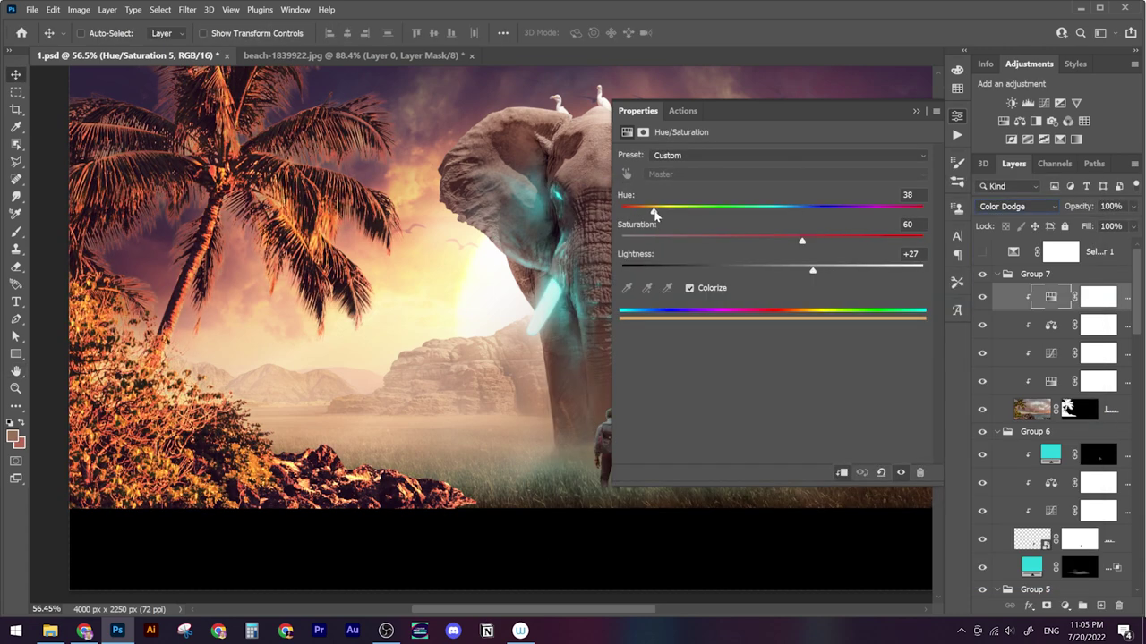
{"action": "left_click", "coordinate": [1099, 303]}
{"action": "key", "text": "b"}
{"action": "key", "text": "ctrl+i"}
{"action": "scroll", "coordinate": [219, 272], "scroll_direction": "up", "scroll_amount": 2}
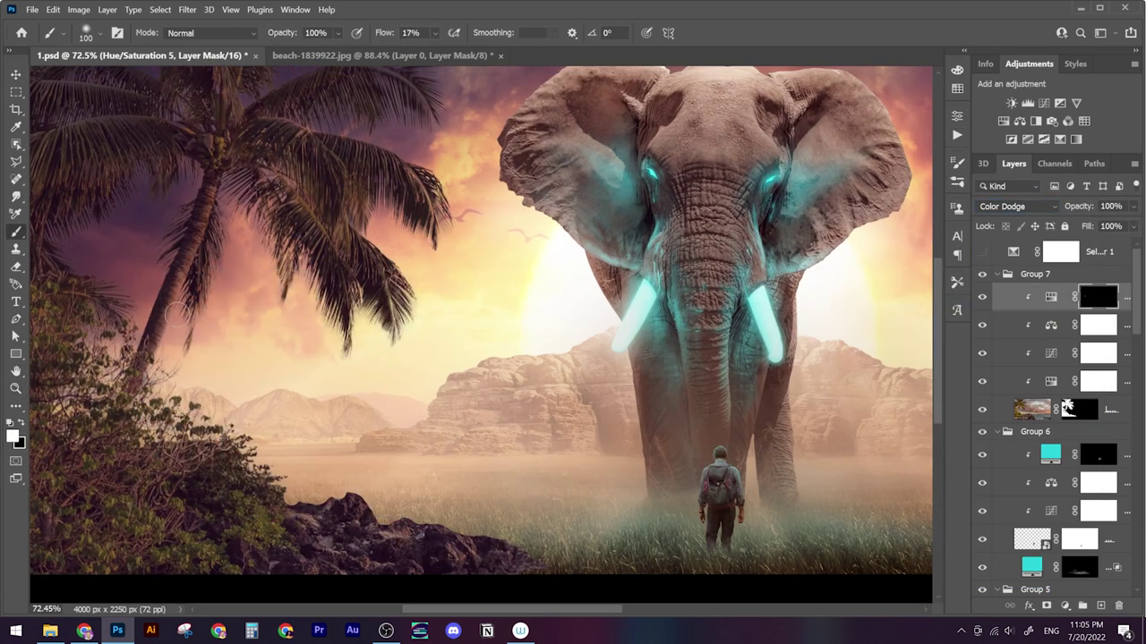
{"action": "left_click_drag", "start_coordinate": [219, 268], "coordinate": [304, 286]}
Refine the colorize settings and keep painting the orange glow on its mask
{"action": "double_click", "coordinate": [1051, 296]}
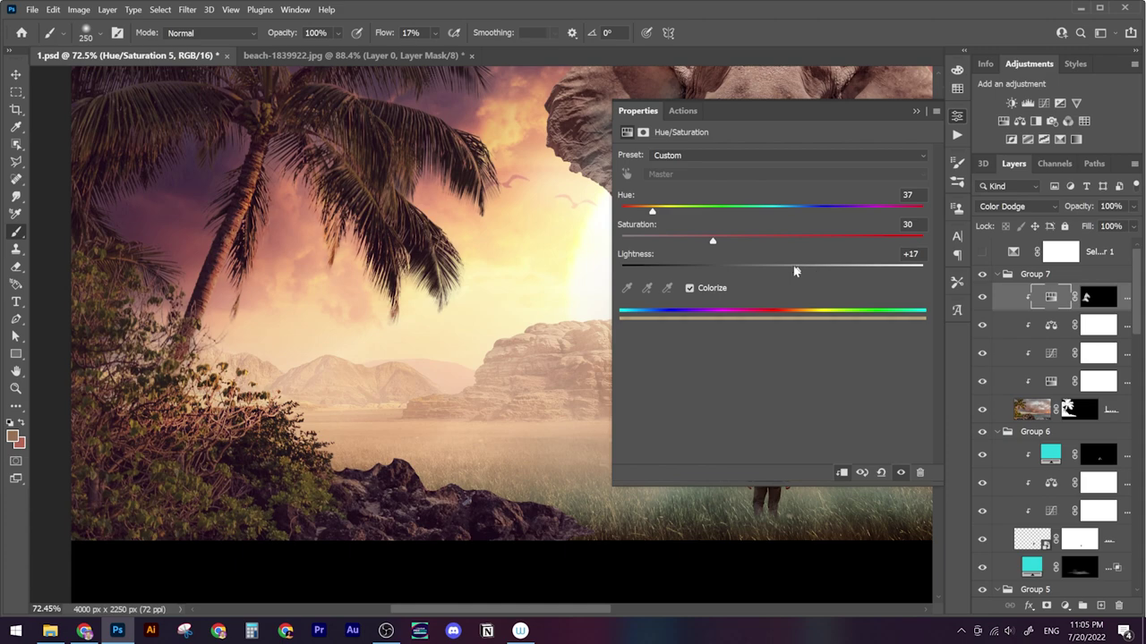
{"action": "left_click", "coordinate": [1092, 303]}
{"action": "left_click_drag", "start_coordinate": [196, 320], "coordinate": [237, 386]}
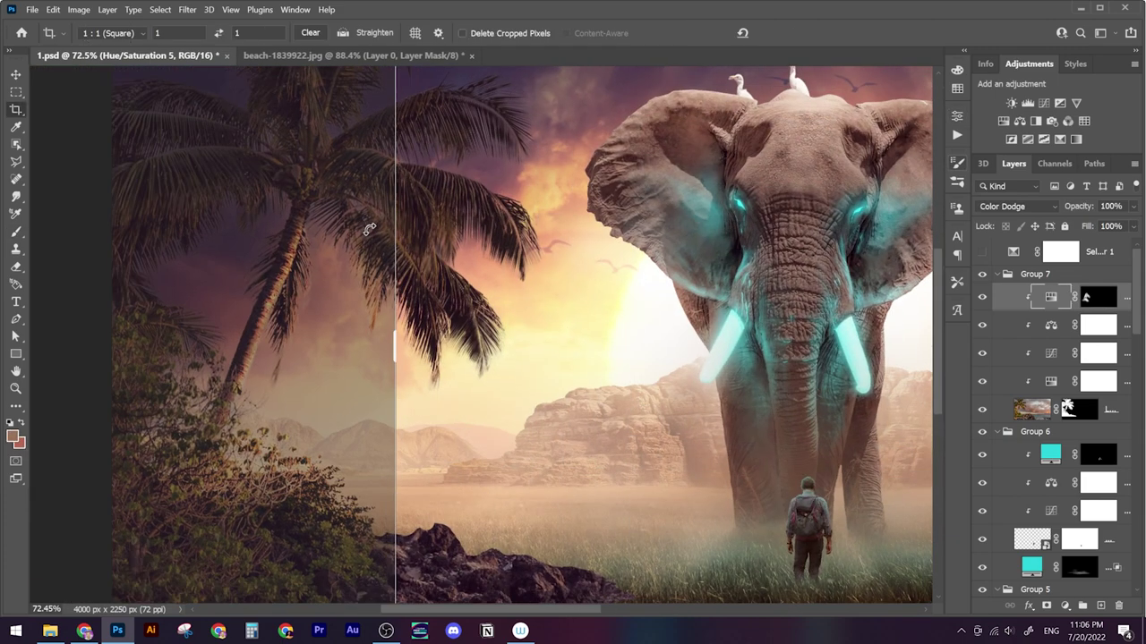
{"action": "scroll", "coordinate": [421, 237], "scroll_direction": "down", "scroll_amount": 1}
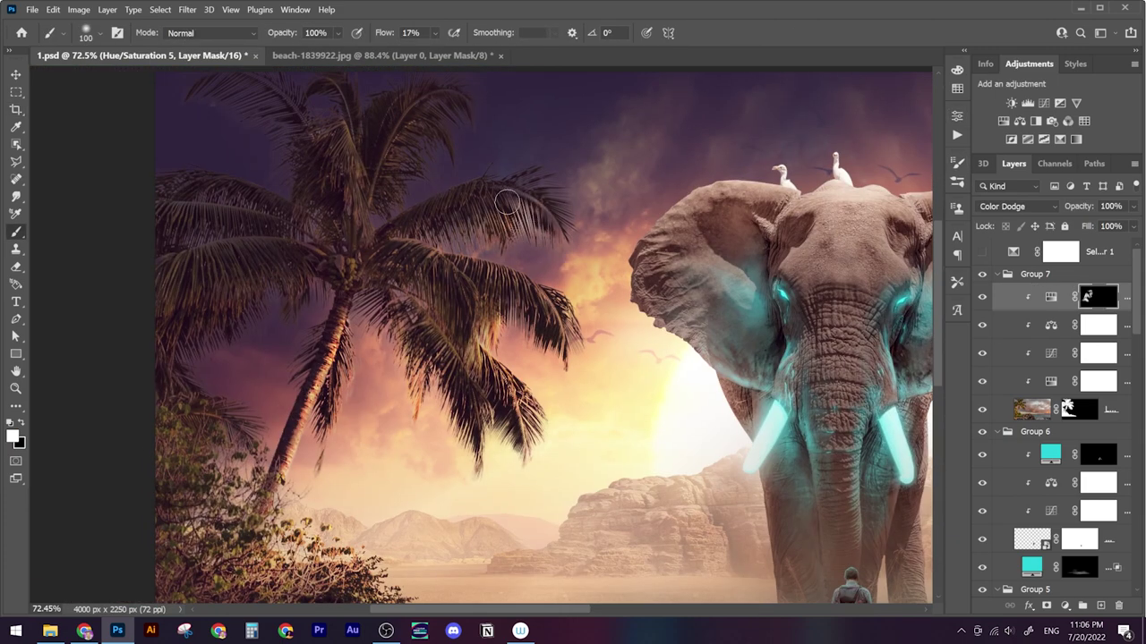
{"action": "scroll", "coordinate": [421, 237], "scroll_direction": "down", "scroll_amount": 1}
{"action": "scroll", "coordinate": [421, 237], "scroll_direction": "down", "scroll_amount": 1}
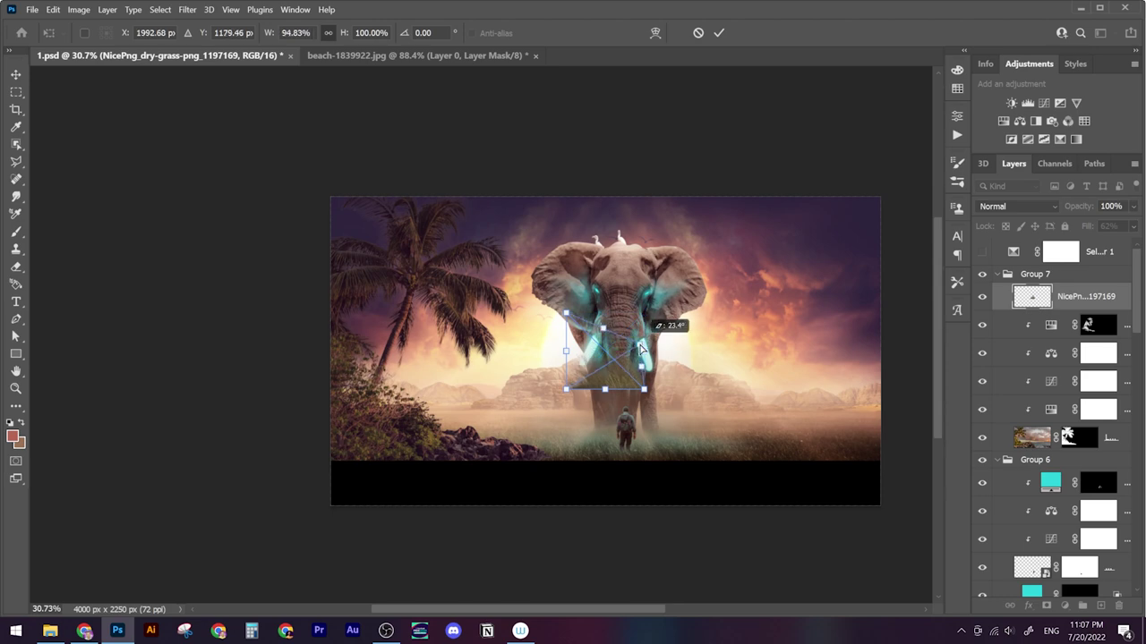
{"action": "scroll", "coordinate": [540, 453], "scroll_direction": "up", "scroll_amount": 1}
{"action": "scroll", "coordinate": [592, 499], "scroll_direction": "up", "scroll_amount": 2}
Tone the placed dry grass with Curves and commit its placement
{"action": "key", "text": "ctrl+m"}
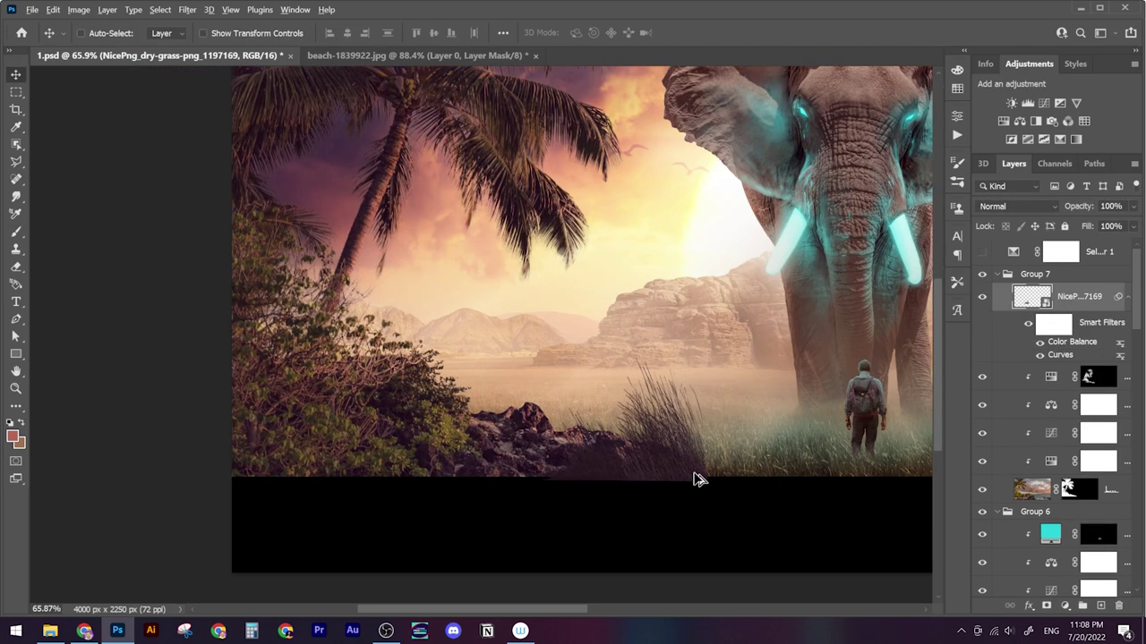
{"action": "left_click", "coordinate": [537, 459]}
{"action": "key", "text": "Return"}
{"action": "key", "text": "Return"}
{"action": "scroll", "coordinate": [773, 522], "scroll_direction": "down", "scroll_amount": 2}
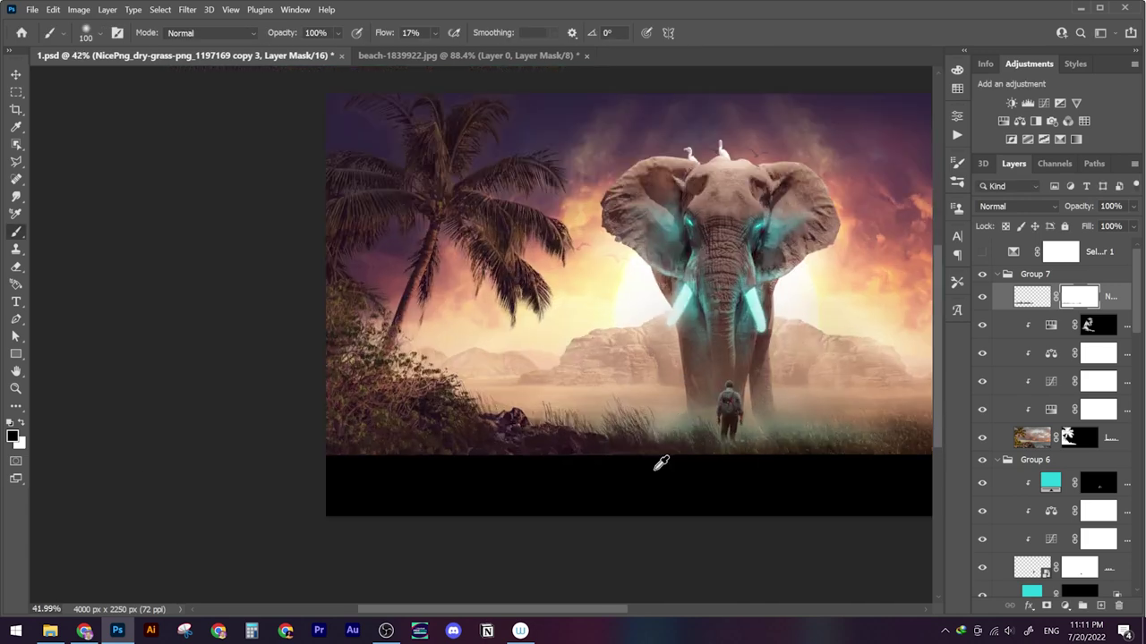
{"action": "scroll", "coordinate": [656, 444], "scroll_direction": "up", "scroll_amount": 4}
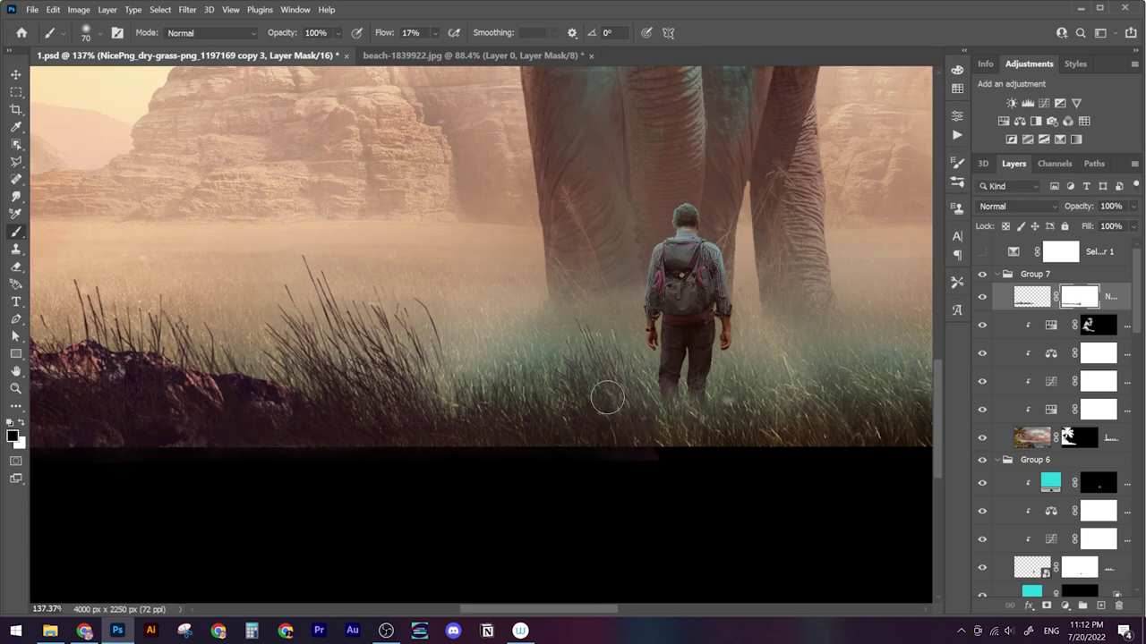
{"action": "scroll", "coordinate": [632, 455], "scroll_direction": "down", "scroll_amount": 5}
Duplicate the palm-tree group and flip the copy across to the right side
{"action": "key", "text": "v"}
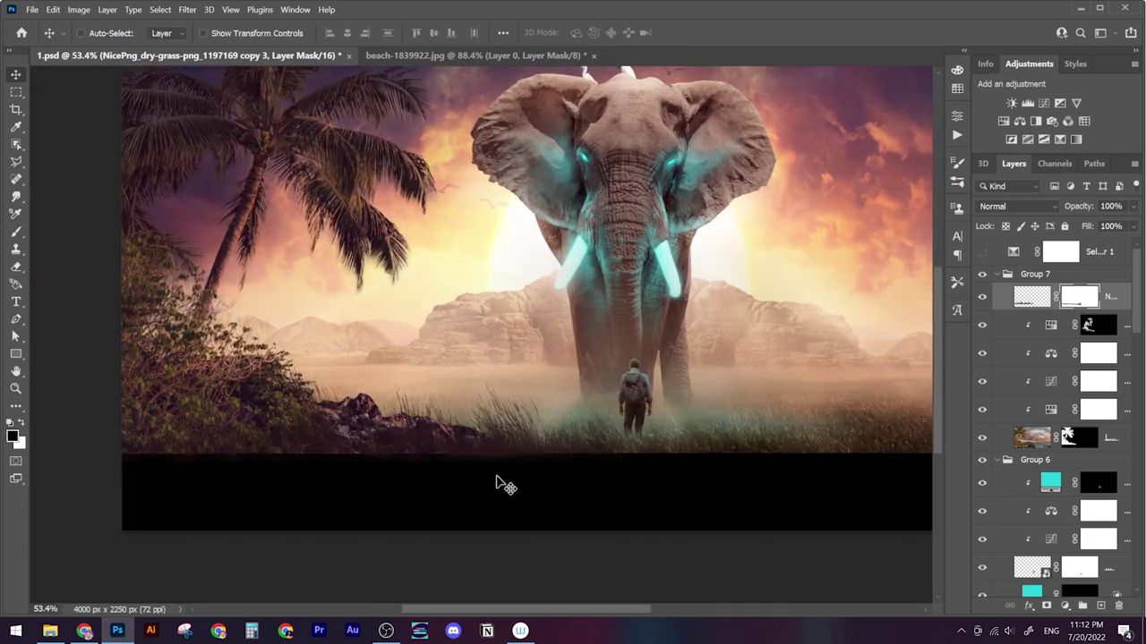
{"action": "scroll", "coordinate": [506, 488], "scroll_direction": "down", "scroll_amount": 2}
{"action": "key", "text": "ctrl+j"}
{"action": "key", "text": "ctrl+t"}
{"action": "mouse_move", "coordinate": [209, 448]}
{"action": "left_mouse_down"}
{"action": "mouse_move", "coordinate": [358, 409]}
{"action": "mouse_move", "coordinate": [725, 405]}
{"action": "left_mouse_up"}
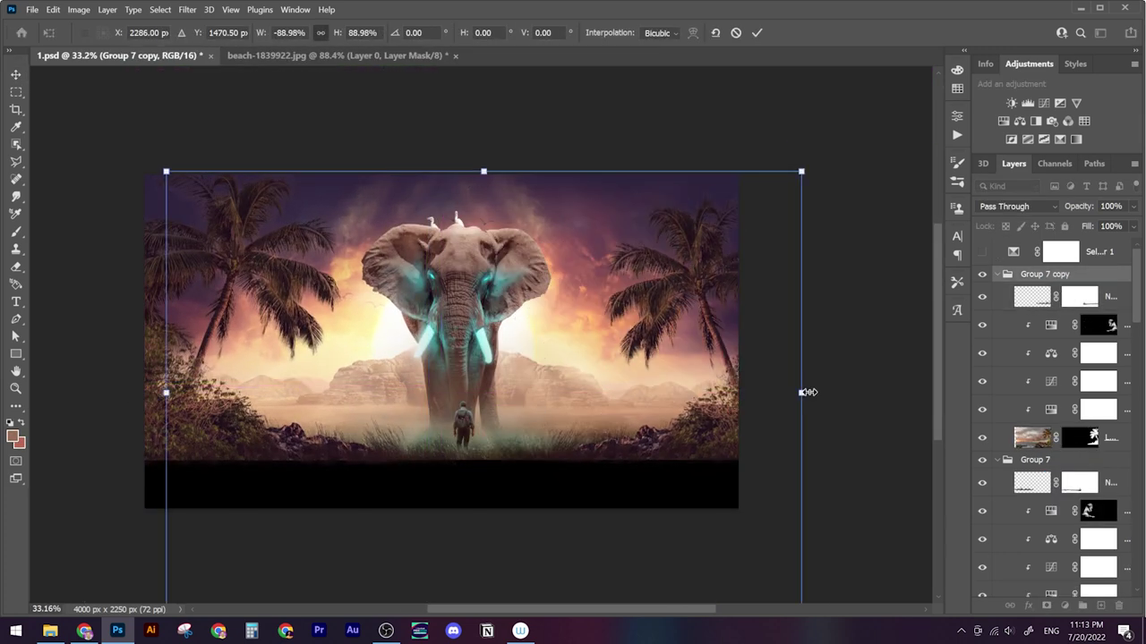
Commit the mirrored palms and add a Curves layer that lifts the blacks
{"action": "key", "text": "Return"}
{"action": "scroll", "coordinate": [502, 344], "scroll_direction": "down", "scroll_amount": 2}
{"action": "scroll", "coordinate": [503, 343], "scroll_direction": "up", "scroll_amount": 3}
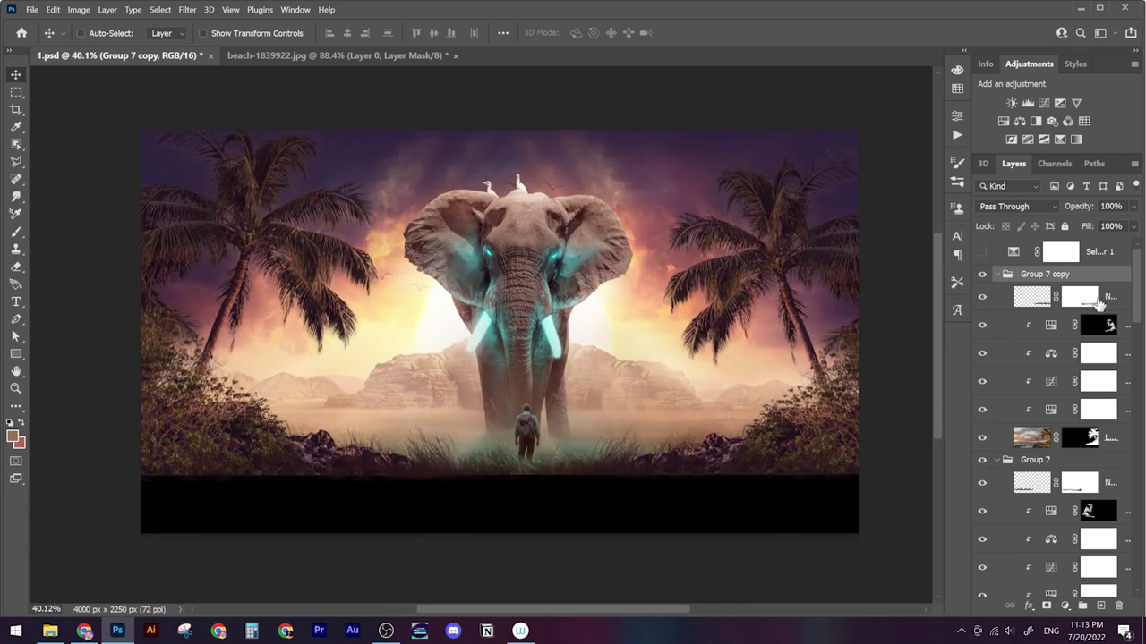
{"action": "left_click", "coordinate": [1051, 104]}
{"action": "left_click_drag", "start_coordinate": [698, 356], "coordinate": [704, 334]}
{"action": "left_click", "coordinate": [1012, 205]}
{"action": "left_click", "coordinate": [1023, 578]}
{"action": "scroll", "coordinate": [596, 424], "scroll_direction": "down", "scroll_amount": 2}
{"action": "scroll", "coordinate": [596, 424], "scroll_direction": "up", "scroll_amount": 2}
Duplicate and flip the palm group again, then create a new top layer for the reflection
{"action": "left_click", "coordinate": [1051, 273]}
{"action": "key", "text": "ctrl+j"}
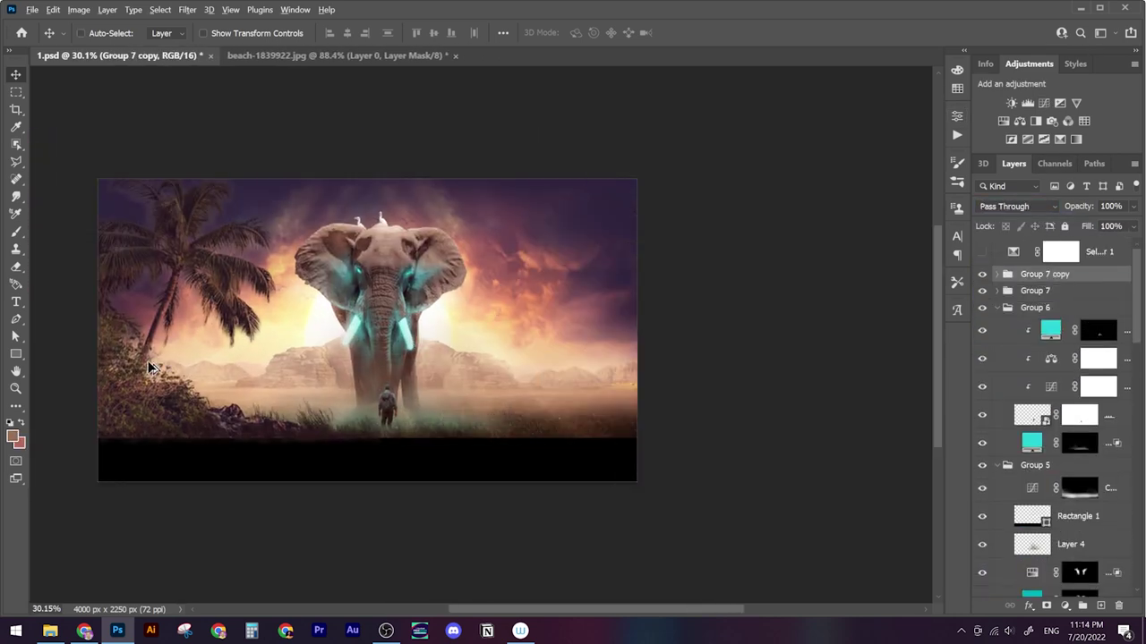
{"action": "key", "text": "ctrl+t"}
{"action": "key", "text": "Return"}
{"action": "scroll", "coordinate": [544, 383], "scroll_direction": "up", "scroll_amount": 2}
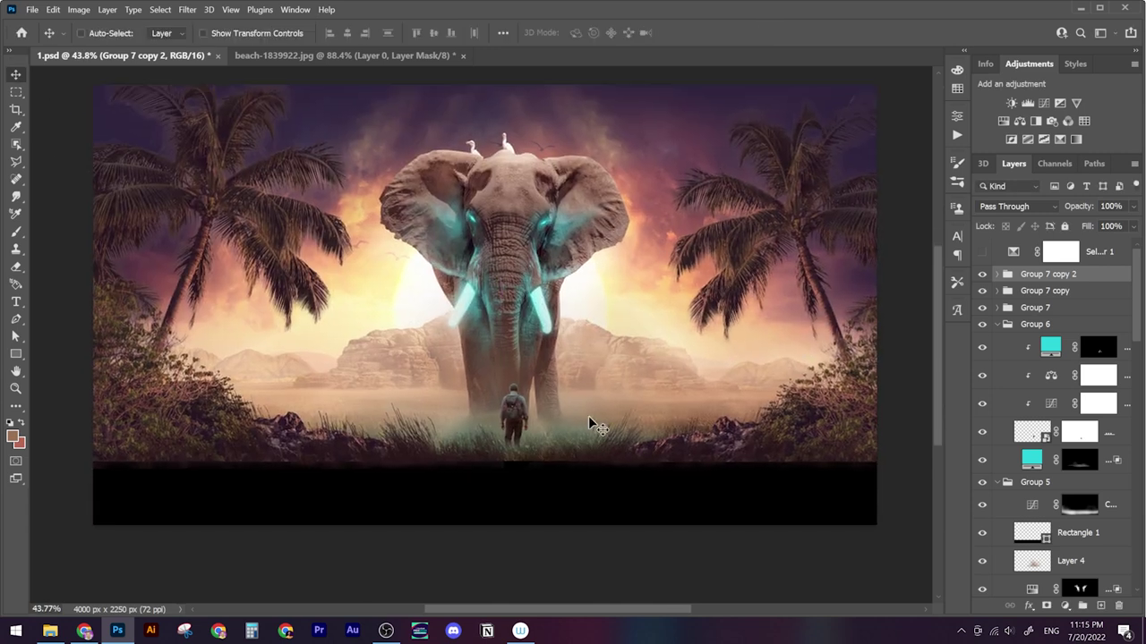
{"action": "key", "text": "ctrl+shift+alt+n"}
{"action": "left_click", "coordinate": [1001, 386]}
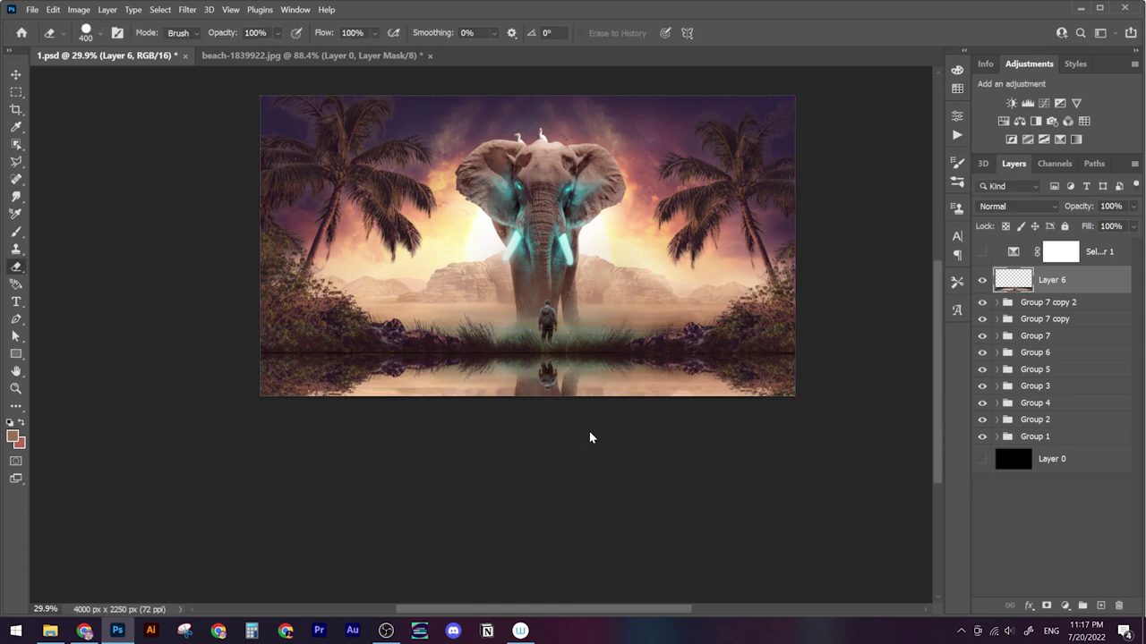
Stretch the reflection layer downward below the shoreline
{"action": "key", "text": "ctrl+t"}
{"action": "left_click_drag", "start_coordinate": [514, 376], "coordinate": [513, 401]}
{"action": "scroll", "coordinate": [514, 402], "scroll_direction": "up", "scroll_amount": 3}
{"action": "left_click_drag", "start_coordinate": [813, 448], "coordinate": [851, 529]}
{"action": "key", "text": "Return"}
{"action": "scroll", "coordinate": [704, 486], "scroll_direction": "up", "scroll_amount": 2}
{"action": "scroll", "coordinate": [606, 463], "scroll_direction": "down", "scroll_amount": 3}
Convert the reflection to a smart object and apply Motion Blur
{"action": "right_click", "coordinate": [1074, 279]}
{"action": "left_click", "coordinate": [985, 260]}
{"action": "left_click", "coordinate": [187, 9]}
{"action": "left_click", "coordinate": [384, 245]}
{"action": "left_click", "coordinate": [639, 131]}
{"action": "scroll", "coordinate": [606, 466], "scroll_direction": "up", "scroll_amount": 2}
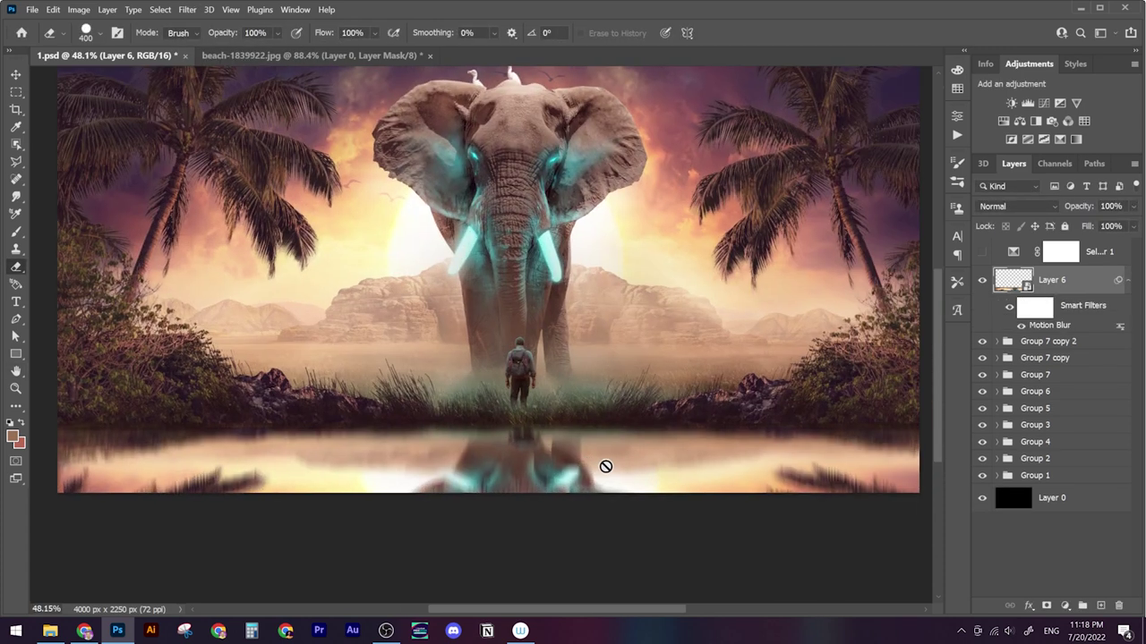
Ripple the reflection with Liquify, drop its opacity to 58%, and place the landing-water photo
{"action": "left_click", "coordinate": [187, 9]}
{"action": "left_click", "coordinate": [224, 117]}
{"action": "scroll", "coordinate": [474, 427], "scroll_direction": "up", "scroll_amount": 1}
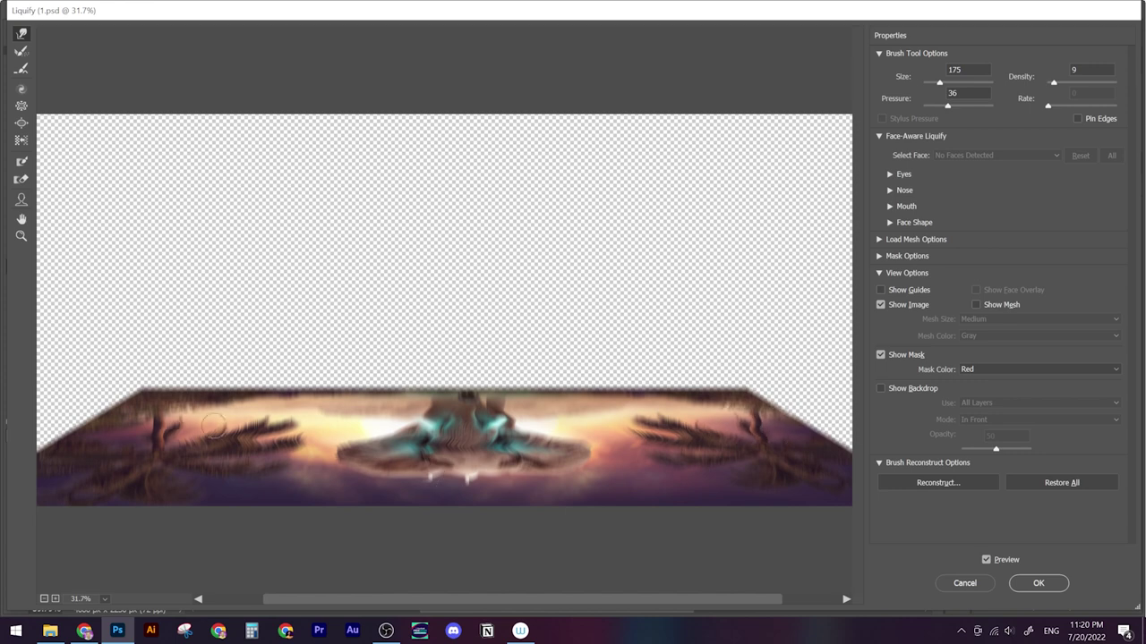
{"action": "key", "text": "Return"}
{"action": "key", "text": "ctrl+t"}
{"action": "key", "text": "Return"}
{"action": "left_click_drag", "start_coordinate": [1129, 226], "coordinate": [1108, 226]}
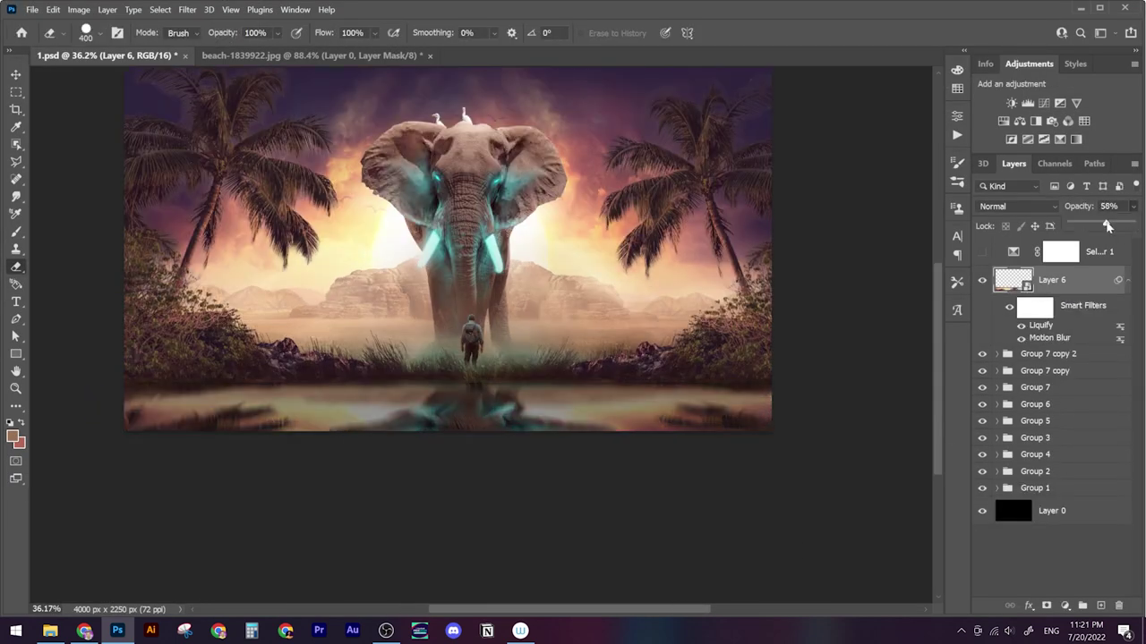
{"action": "key", "text": "alt+Tab"}
{"action": "left_click_drag", "start_coordinate": [882, 116], "coordinate": [678, 390]}
Set the placed water photo to Screen, darken it with Hue/Saturation and Levels, and mask it
{"action": "key", "text": "Return"}
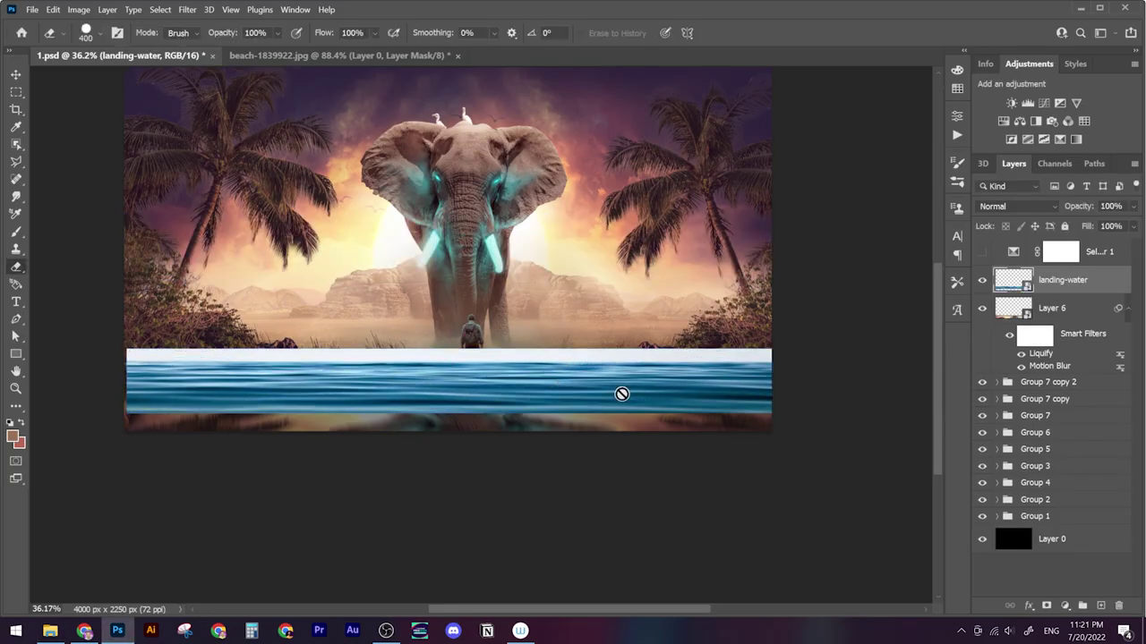
{"action": "key", "text": "ctrl+d"}
{"action": "key", "text": "shift+alt+s"}
{"action": "key", "text": "ctrl+u"}
{"action": "key", "text": "ctrl+l"}
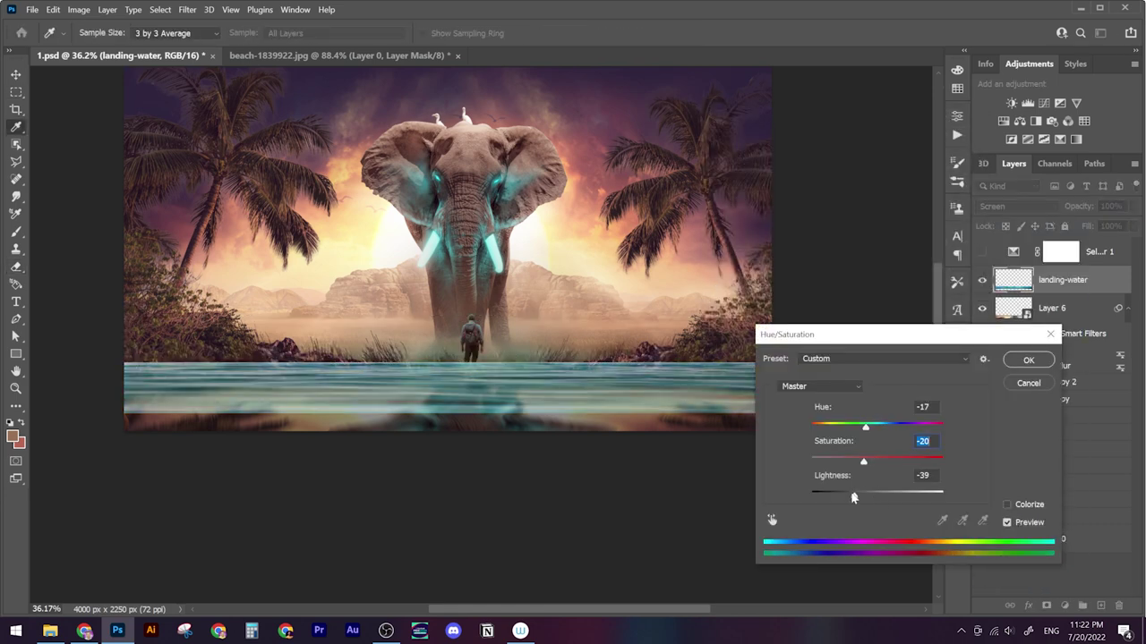
{"action": "key", "text": "Escape"}
{"action": "key", "text": "v"}
{"action": "key", "text": "b"}
{"action": "key", "text": "d"}
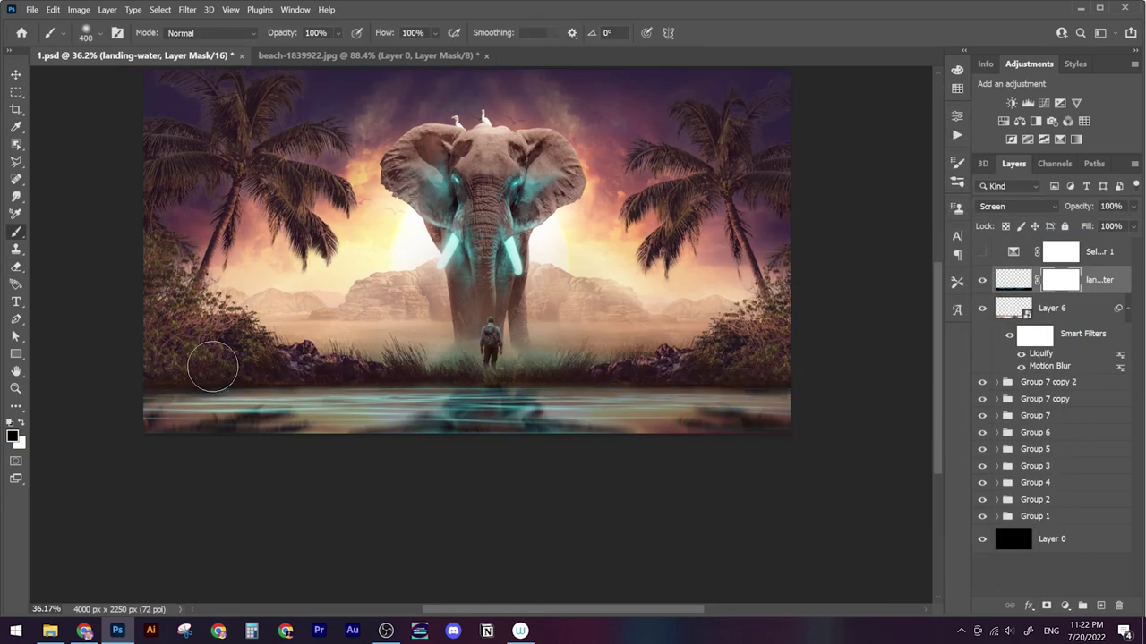
Merge the copied palm-tree group into a single layer
{"action": "scroll", "coordinate": [549, 474], "scroll_direction": "up", "scroll_amount": 5}
{"action": "scroll", "coordinate": [671, 447], "scroll_direction": "down", "scroll_amount": 4}
{"action": "key", "text": "v"}
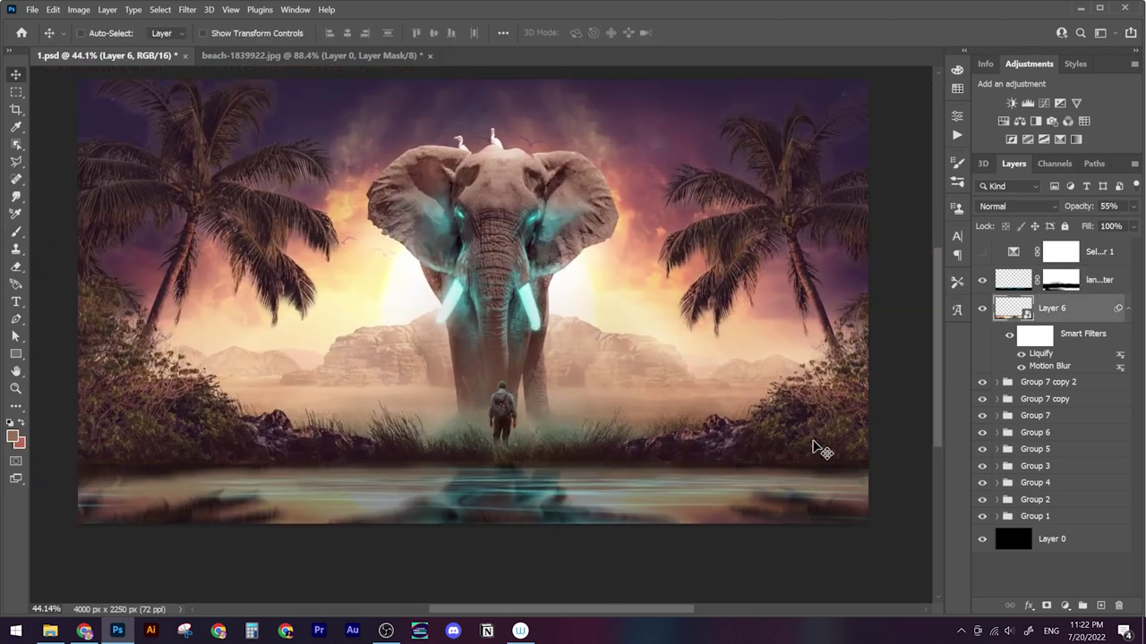
{"action": "right_click", "coordinate": [168, 436]}
{"action": "left_click", "coordinate": [204, 113]}
{"action": "key", "text": "Delete"}
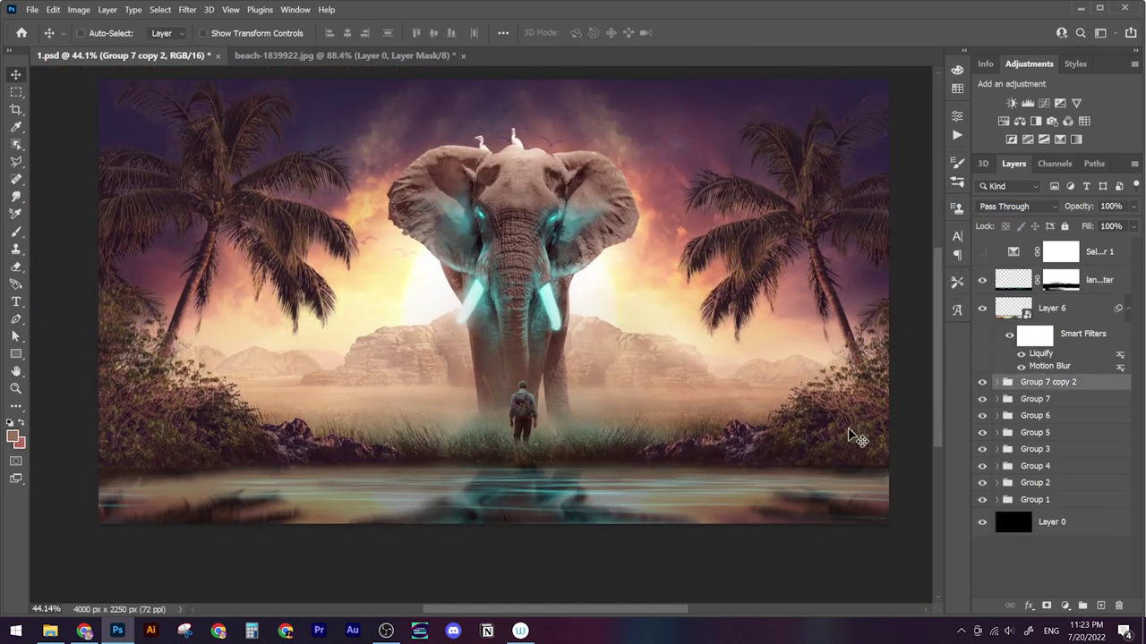
Duplicate the merged palms, flip the copy, and slide it into the water as a reflection
{"action": "key", "text": "ctrl+j"}
{"action": "key", "text": "ctrl+e"}
{"action": "key", "text": "e"}
{"action": "left_click", "coordinate": [187, 9]}
{"action": "key", "text": "Escape"}
{"action": "key", "text": "ctrl+j"}
{"action": "key", "text": "ctrl+t"}
{"action": "left_click_drag", "start_coordinate": [248, 460], "coordinate": [311, 448]}
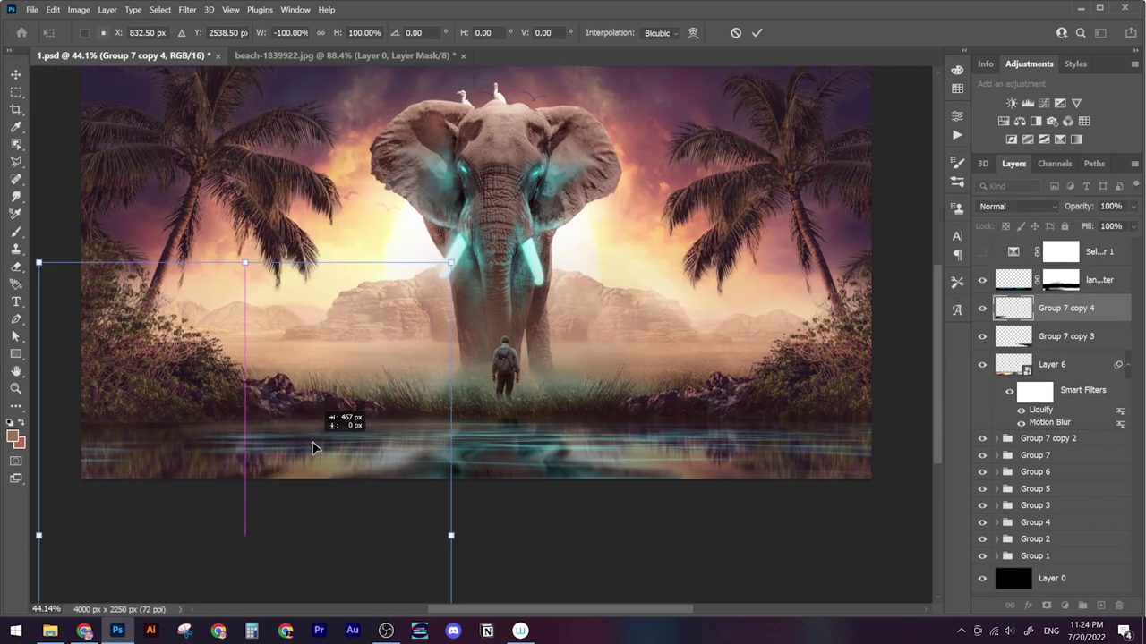
{"action": "scroll", "coordinate": [647, 439], "scroll_direction": "down", "scroll_amount": 2}
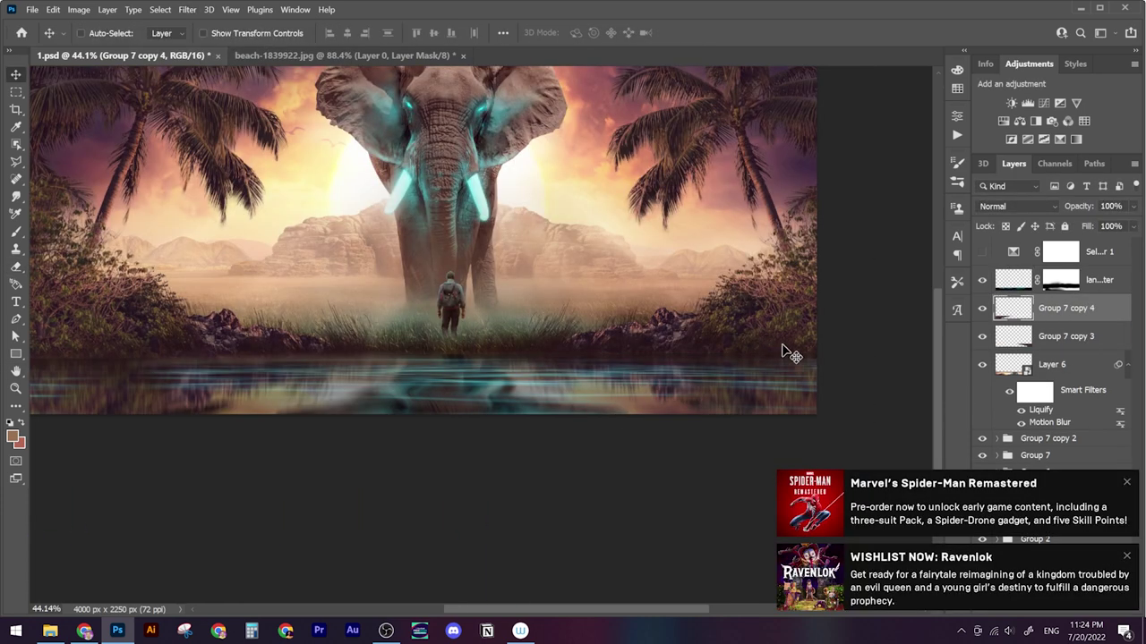
Clip the palm reflections to the water reflection, mask the reflection layer, and save
{"action": "key", "text": "ctrl+alt+g"}
{"action": "scroll", "coordinate": [787, 352], "scroll_direction": "down", "scroll_amount": 3}
{"action": "left_click", "coordinate": [1052, 365]}
{"action": "scroll", "coordinate": [869, 384], "scroll_direction": "up", "scroll_amount": 5}
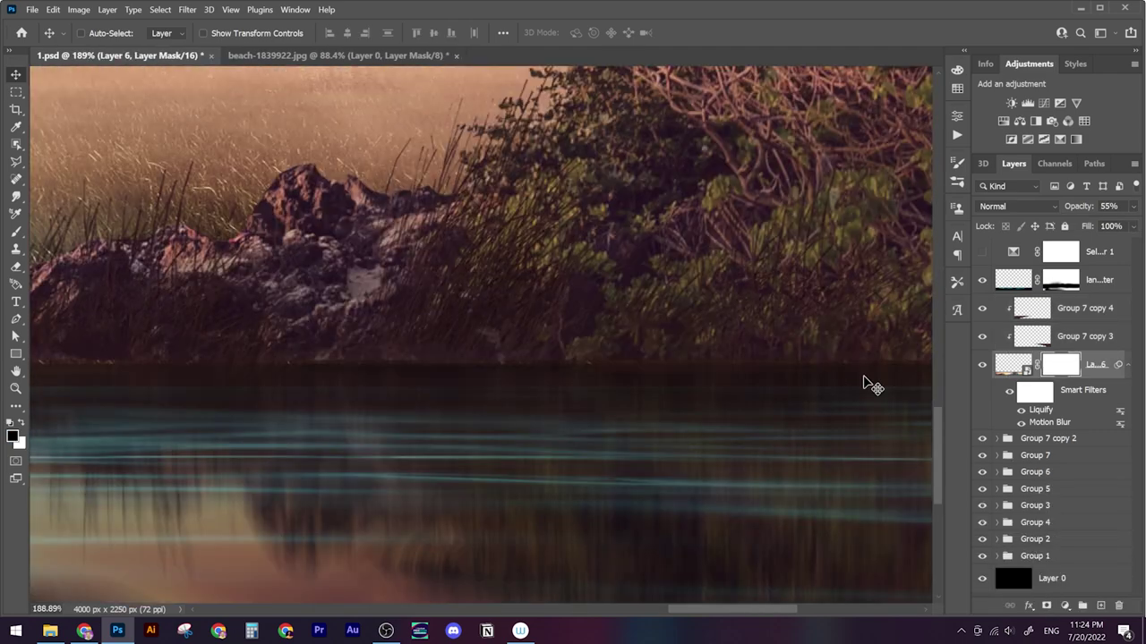
{"action": "key", "text": "b"}
{"action": "key", "text": "ctrl+s"}
{"action": "right_click", "coordinate": [600, 308]}
{"action": "key", "text": "Escape"}
Duplicate the grass layer twice and position the copies along the shore
{"action": "scroll", "coordinate": [623, 359], "scroll_direction": "down", "scroll_amount": 5}
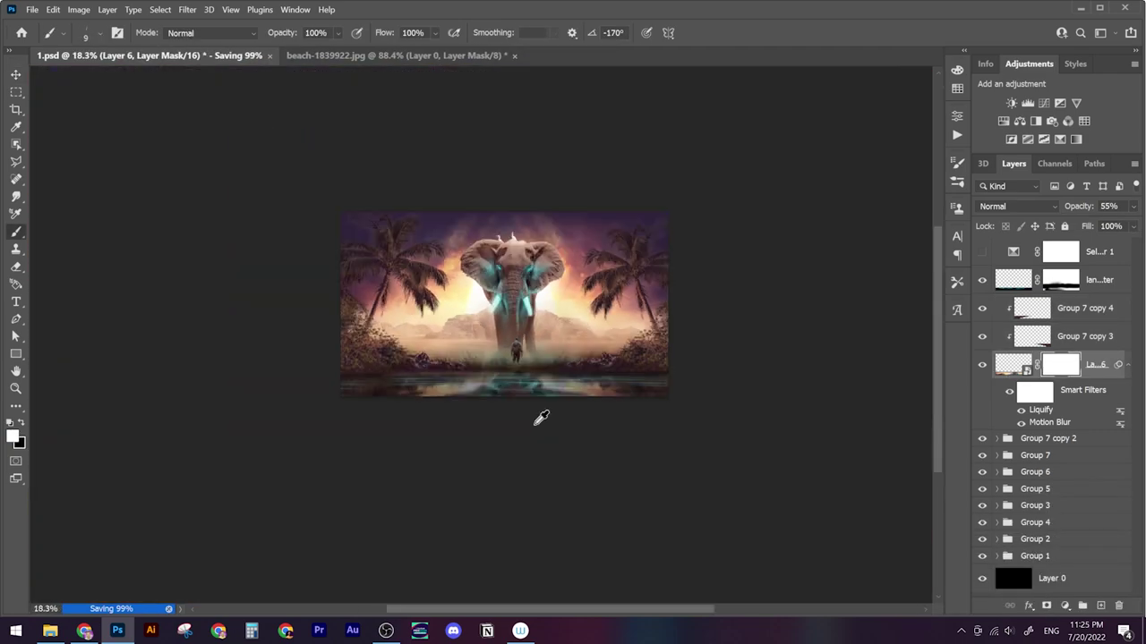
{"action": "scroll", "coordinate": [537, 417], "scroll_direction": "up", "scroll_amount": 2}
{"action": "key", "text": "v"}
{"action": "left_click_drag", "start_coordinate": [286, 476], "coordinate": [281, 429]}
{"action": "key", "text": "ctrl+t"}
{"action": "key", "text": "Return"}
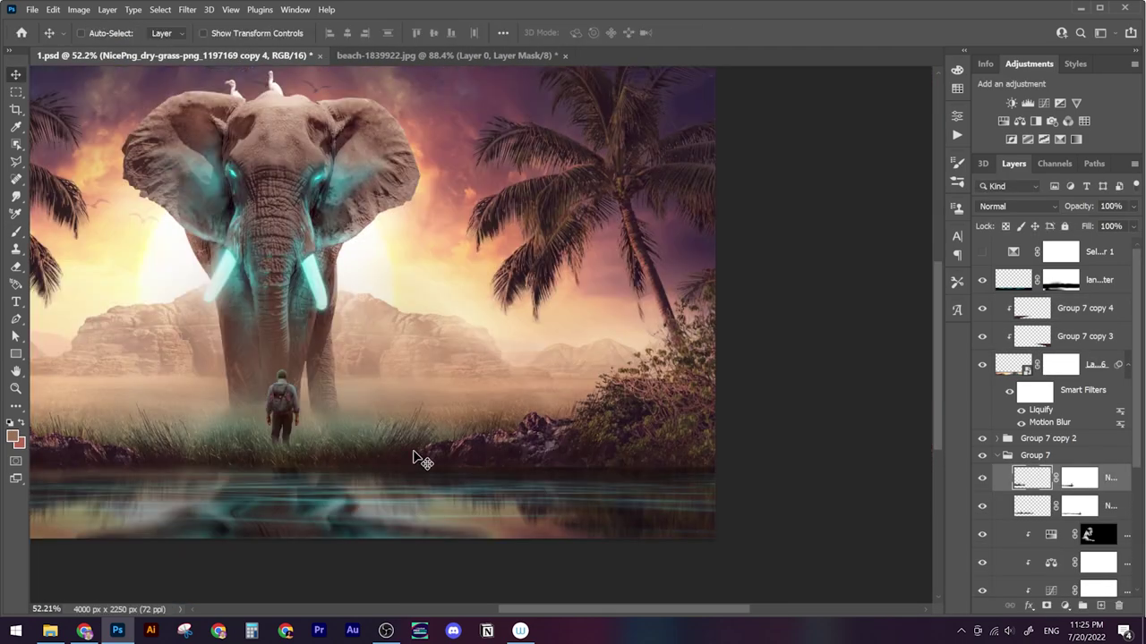
{"action": "key", "text": "ctrl+j"}
{"action": "key", "text": "ctrl+t"}
{"action": "key", "text": "Return"}
{"action": "scroll", "coordinate": [600, 519], "scroll_direction": "down", "scroll_amount": 3}
{"action": "scroll", "coordinate": [578, 426], "scroll_direction": "up", "scroll_amount": 2}
{"action": "scroll", "coordinate": [578, 426], "scroll_direction": "down", "scroll_amount": 2}
{"action": "scroll", "coordinate": [1056, 403], "scroll_direction": "down", "scroll_amount": 5}
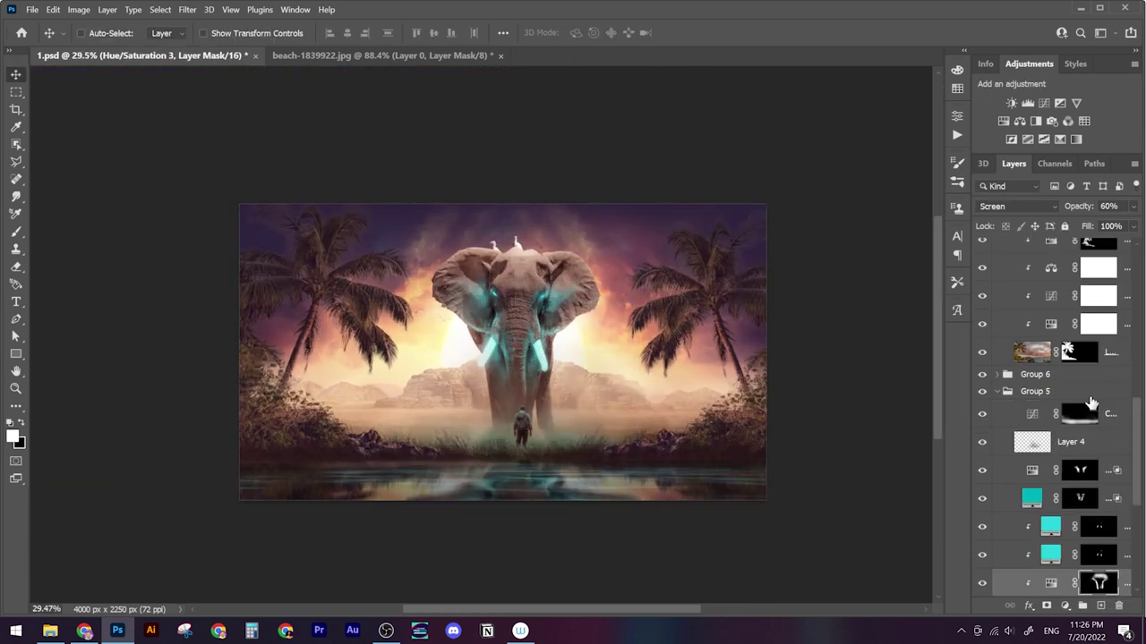
Set Curves 7 to Luminosity blend mode and invert its mask to black
{"action": "left_click", "coordinate": [1098, 470]}
{"action": "double_click", "coordinate": [1051, 469]}
{"action": "scroll", "coordinate": [501, 358], "scroll_direction": "up", "scroll_amount": 3}
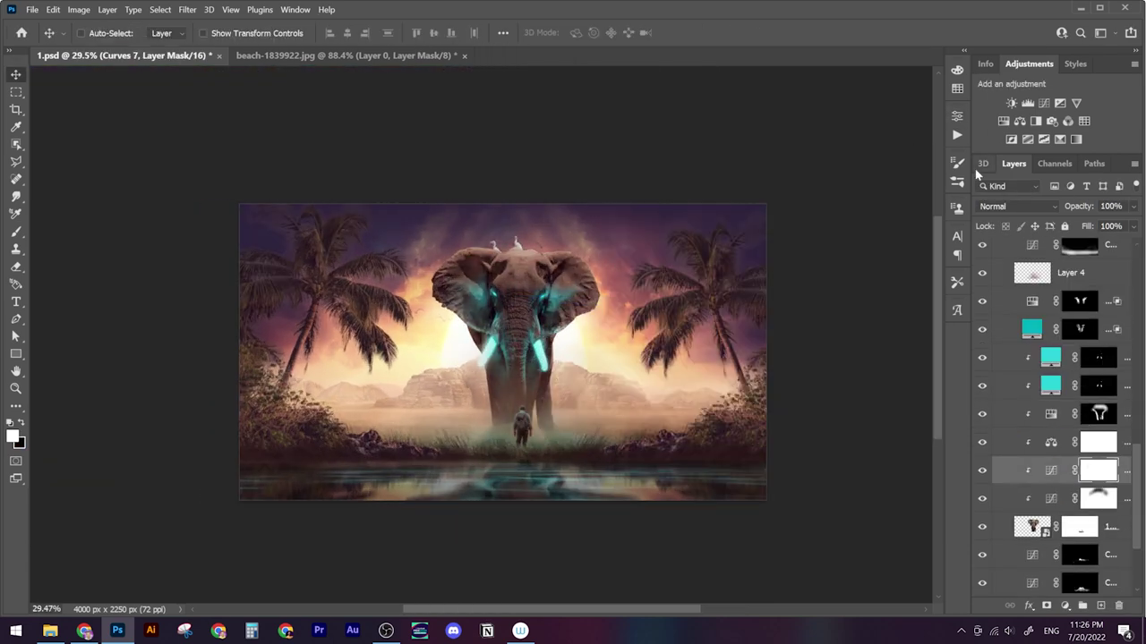
{"action": "left_click", "coordinate": [1018, 206]}
{"action": "left_click", "coordinate": [1009, 579]}
{"action": "key", "text": "ctrl+i"}
{"action": "key", "text": "b"}
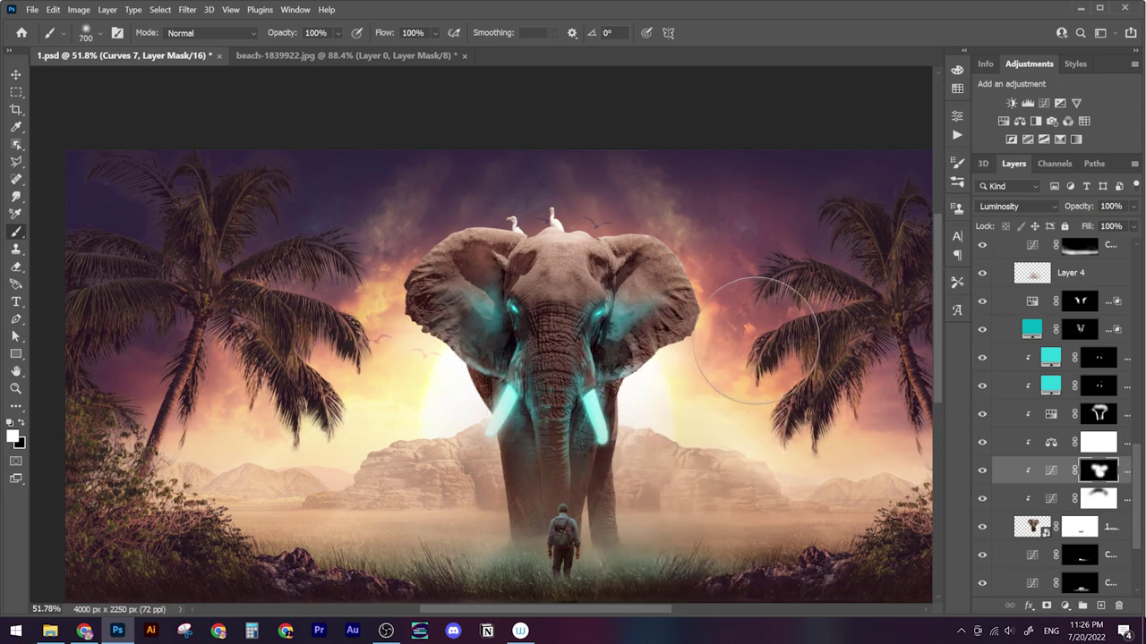
{"action": "scroll", "coordinate": [511, 289], "scroll_direction": "down", "scroll_amount": 3}
{"action": "scroll", "coordinate": [511, 289], "scroll_direction": "up", "scroll_amount": 2}
{"action": "key", "text": "v"}
{"action": "scroll", "coordinate": [1074, 295], "scroll_direction": "up", "scroll_amount": 5}
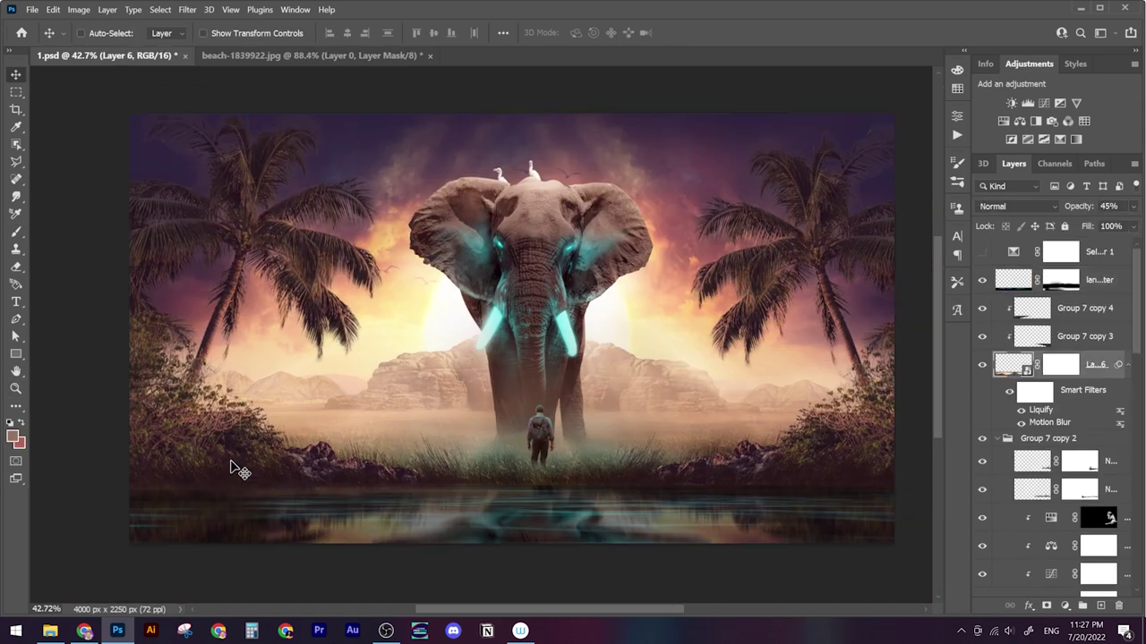
{"action": "left_click", "coordinate": [50, 631]}
Place the sun-burst flare image in Screen mode, then move and resize a duplicate
{"action": "left_click_drag", "start_coordinate": [435, 116], "coordinate": [618, 340]}
{"action": "key", "text": "Return"}
{"action": "left_click", "coordinate": [1018, 206]}
{"action": "left_click", "coordinate": [1029, 335]}
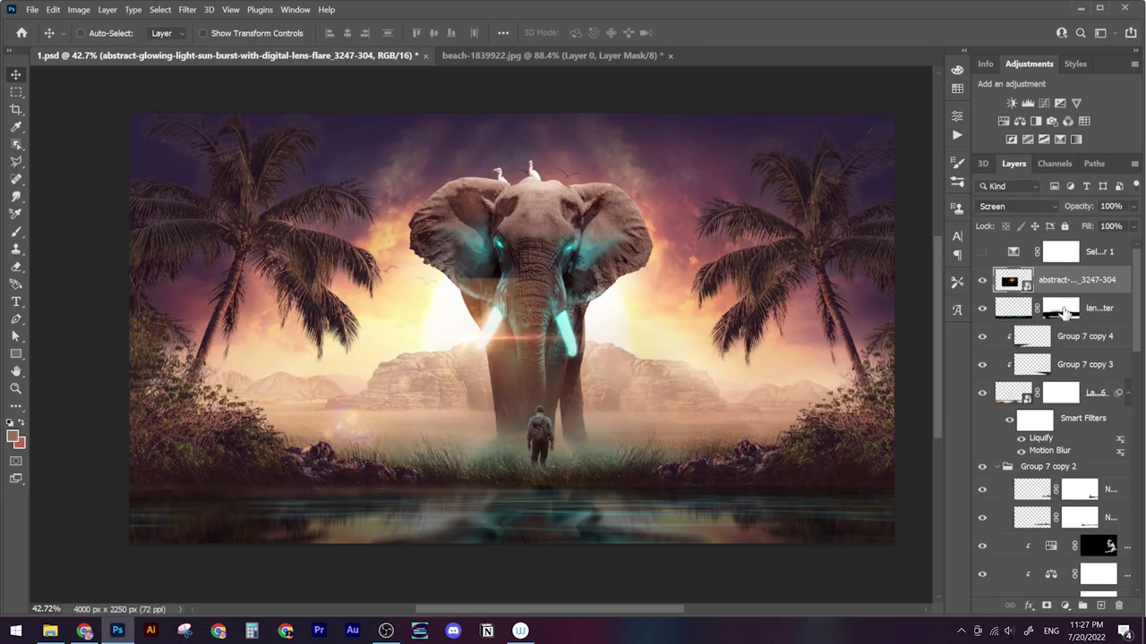
{"action": "scroll", "coordinate": [533, 284], "scroll_direction": "up", "scroll_amount": 1}
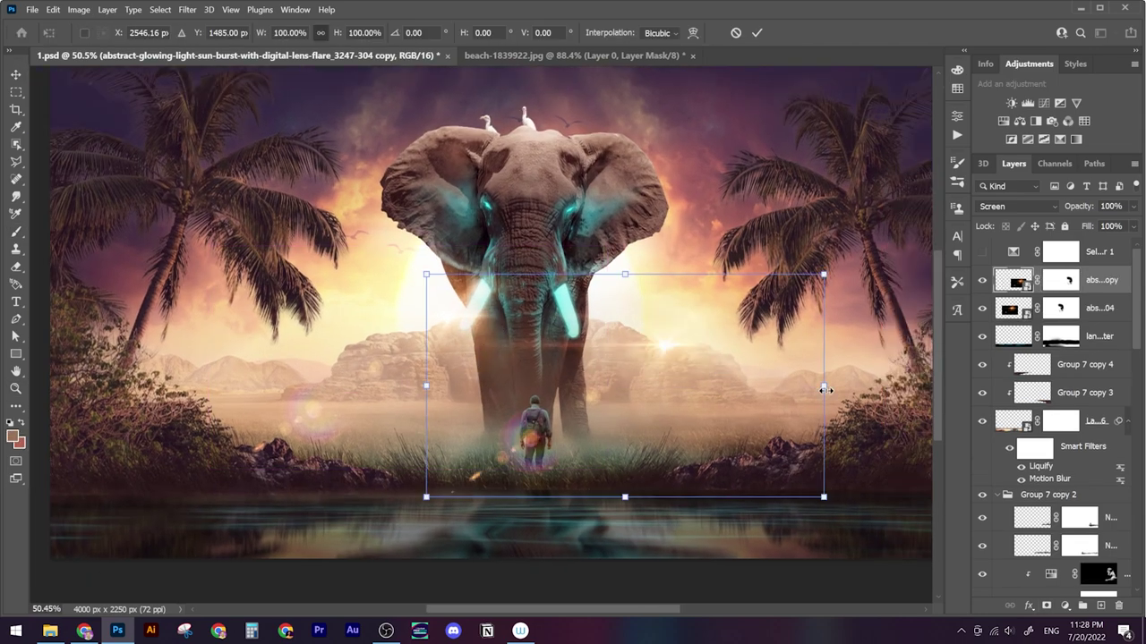
{"action": "mouse_move", "coordinate": [230, 337]}
{"action": "left_mouse_down"}
{"action": "mouse_move", "coordinate": [564, 354]}
{"action": "mouse_move", "coordinate": [656, 257]}
{"action": "left_mouse_up"}
{"action": "key", "text": "ctrl+t"}
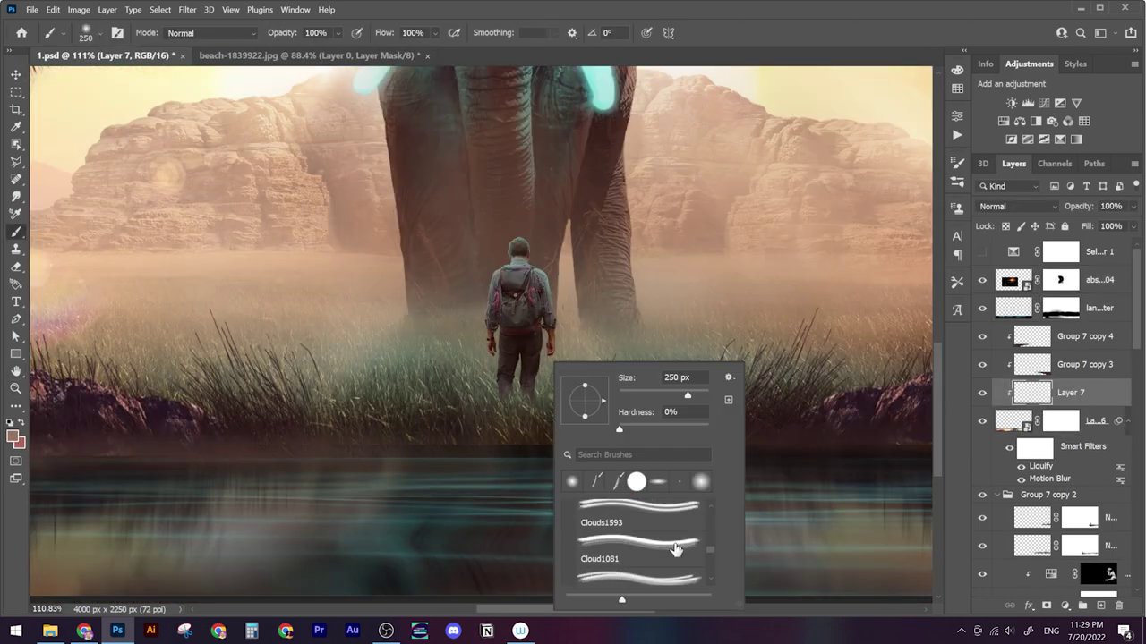
Move the butterfly layer higher and give it Outer Glow and Inner Glow
{"action": "left_click_drag", "start_coordinate": [1070, 392], "coordinate": [1088, 338]}
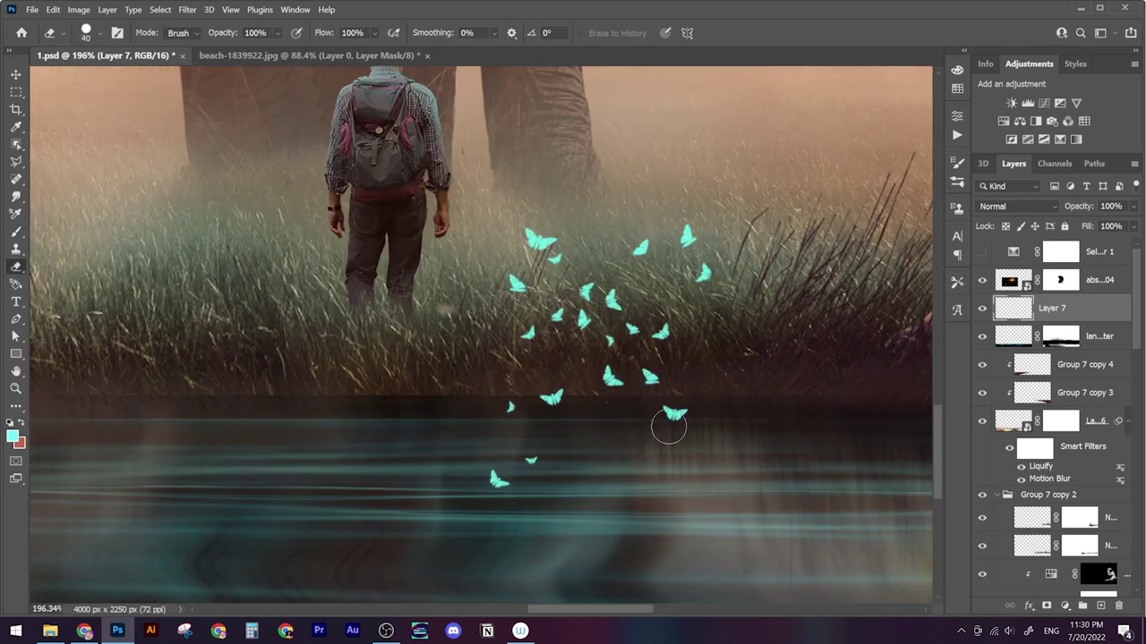
{"action": "scroll", "coordinate": [669, 428], "scroll_direction": "up", "scroll_amount": 1}
{"action": "scroll", "coordinate": [551, 385], "scroll_direction": "down", "scroll_amount": 2}
{"action": "scroll", "coordinate": [486, 396], "scroll_direction": "down", "scroll_amount": 2}
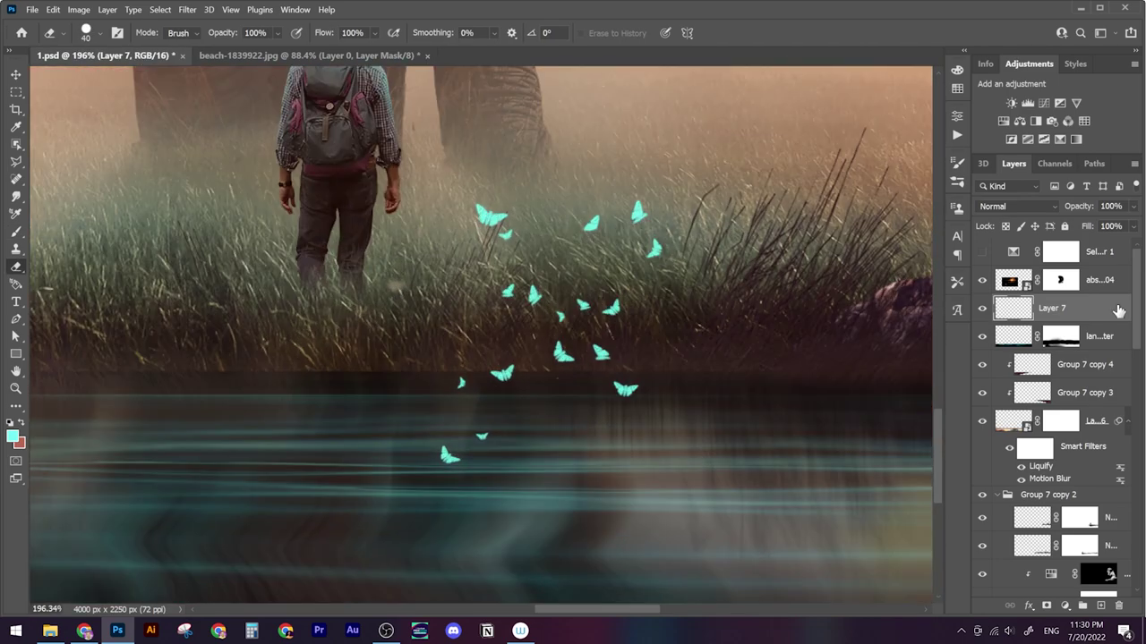
{"action": "double_click", "coordinate": [1052, 308]}
{"action": "key", "text": "Return"}
{"action": "double_click", "coordinate": [977, 340]}
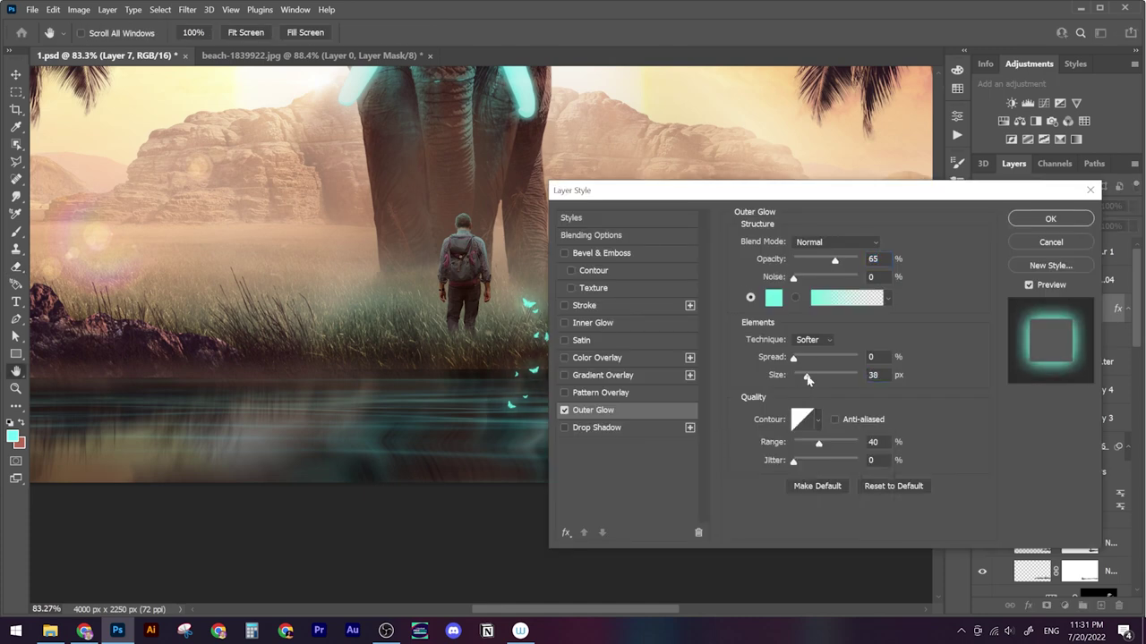
{"action": "left_click", "coordinate": [593, 322]}
{"action": "left_click", "coordinate": [593, 410]}
Duplicate the butterfly layer and mirror the copy horizontally around the hiker
{"action": "key", "text": "Return"}
{"action": "key", "text": "ctrl+j"}
{"action": "key", "text": "ctrl+t"}
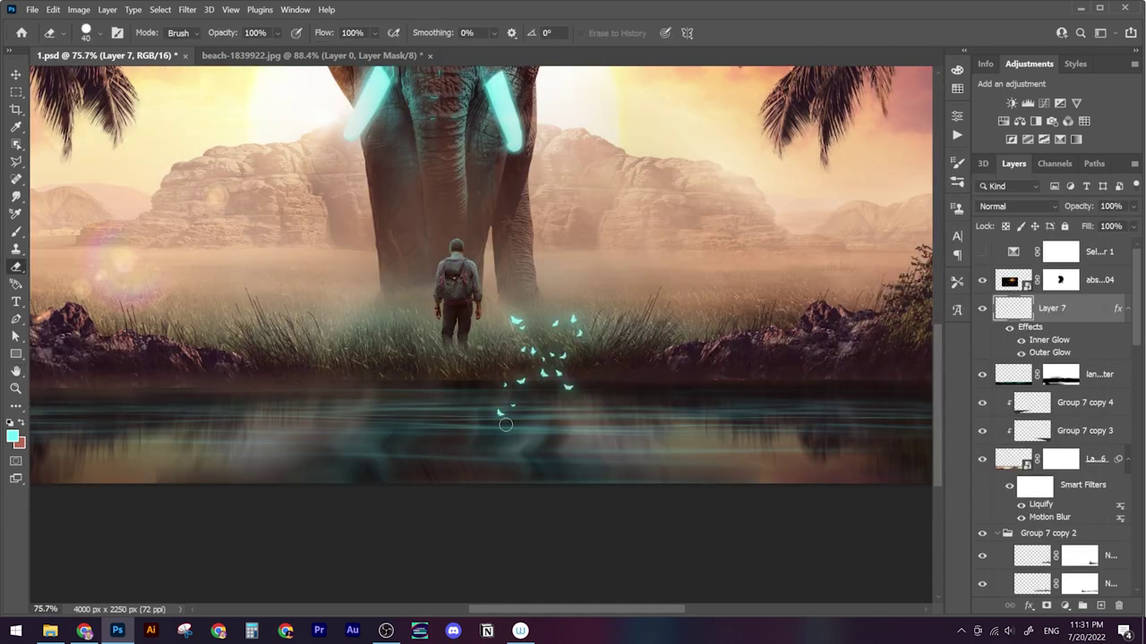
{"action": "left_click", "coordinate": [452, 376]}
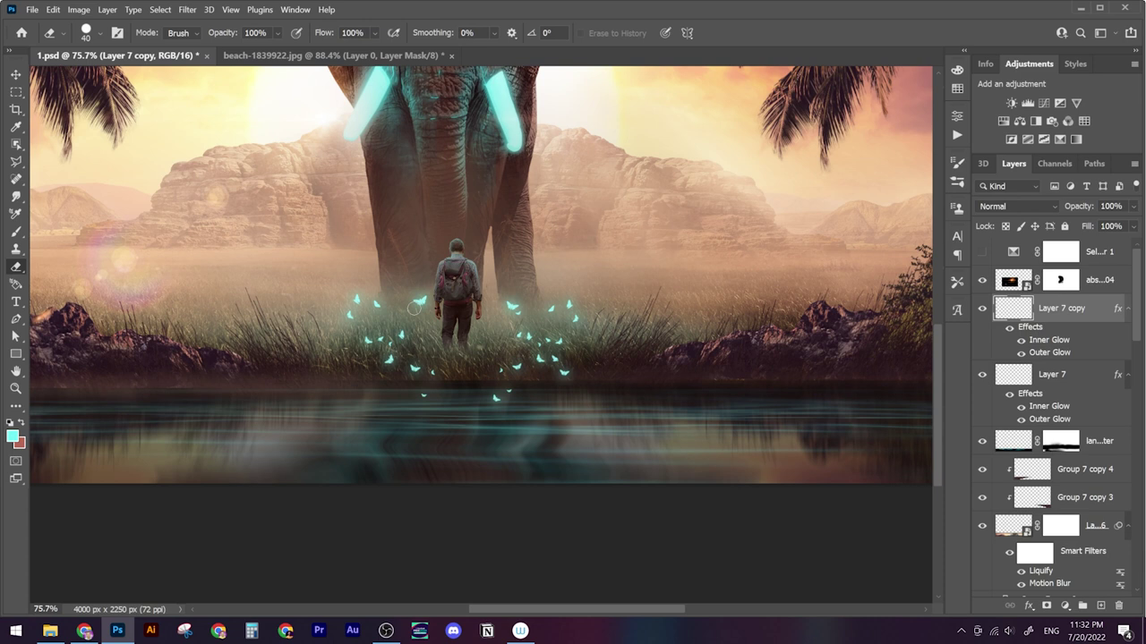
{"action": "key", "text": "z"}
{"action": "left_click_drag", "start_coordinate": [413, 308], "coordinate": [428, 376]}
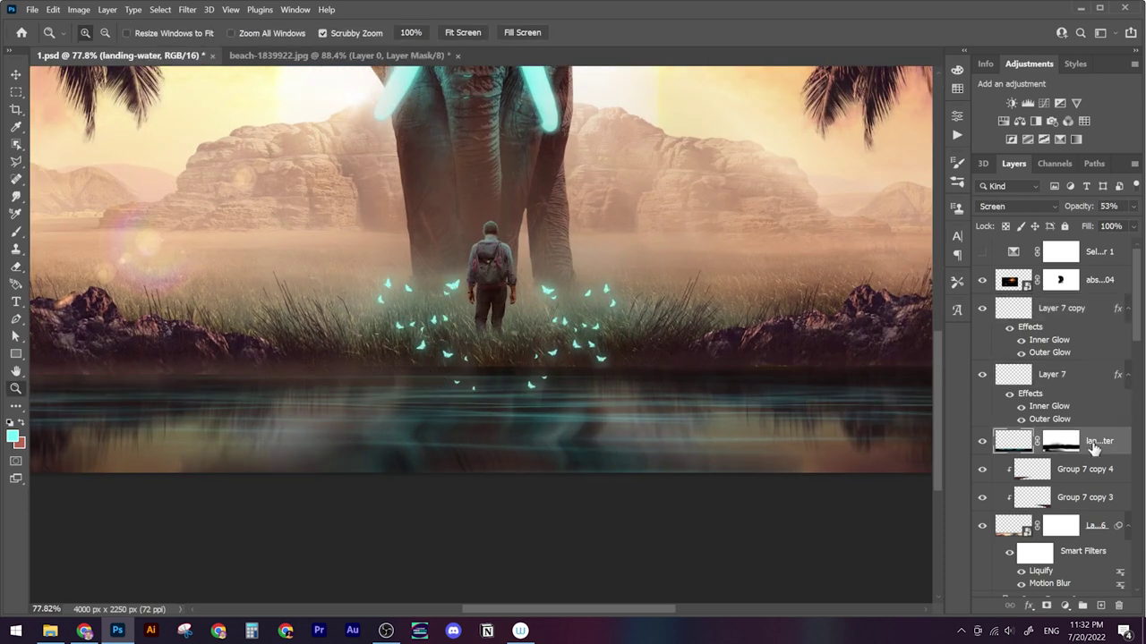
{"action": "scroll", "coordinate": [1056, 402], "scroll_direction": "down", "scroll_amount": 5}
Duplicate a teal colour fill layer above the butterflies and adjust the brush strength
{"action": "left_click_drag", "start_coordinate": [1061, 402], "coordinate": [1061, 295]}
{"action": "key", "text": "e"}
{"action": "left_click", "coordinate": [434, 33]}
{"action": "scroll", "coordinate": [439, 394], "scroll_direction": "down", "scroll_amount": 3}
Paint teal glow onto the water below the hiker with a larger, new brush shape
{"action": "key", "text": "bracketright"}
{"action": "key", "text": "bracketright"}
{"action": "key", "text": "bracketright"}
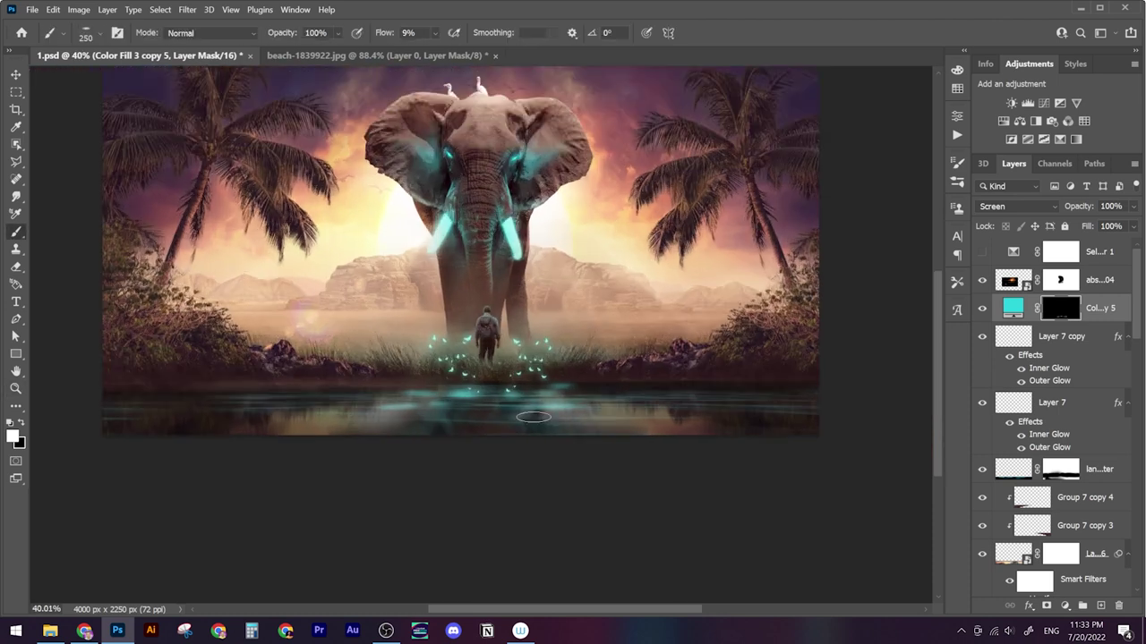
{"action": "mouse_move", "coordinate": [84, 631]}
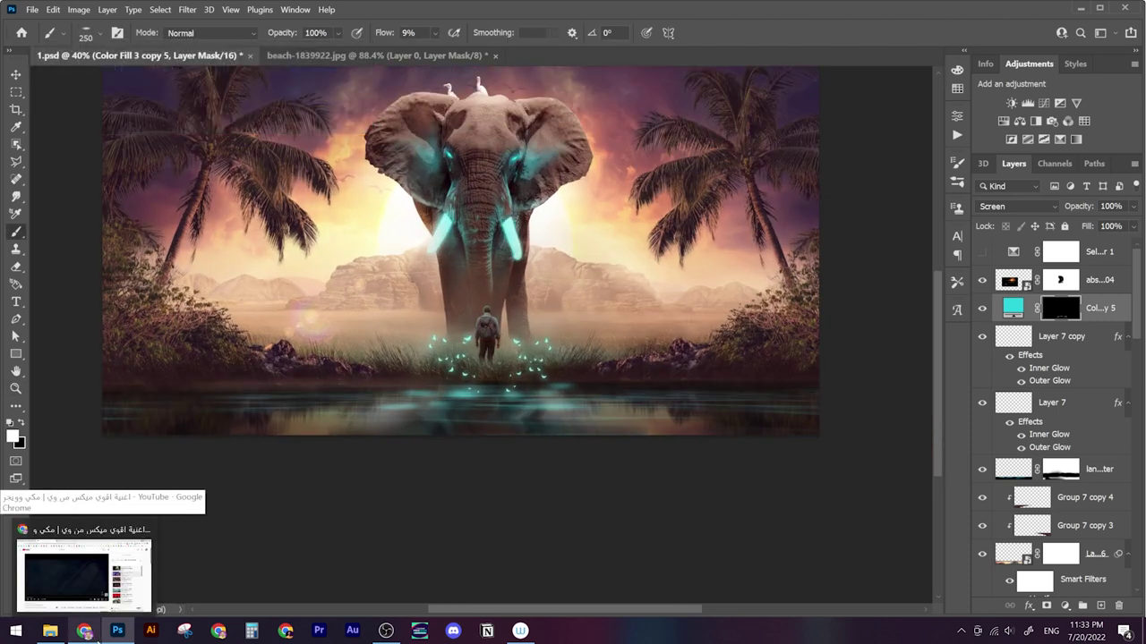
{"action": "scroll", "coordinate": [537, 501], "scroll_direction": "up", "scroll_amount": 1}
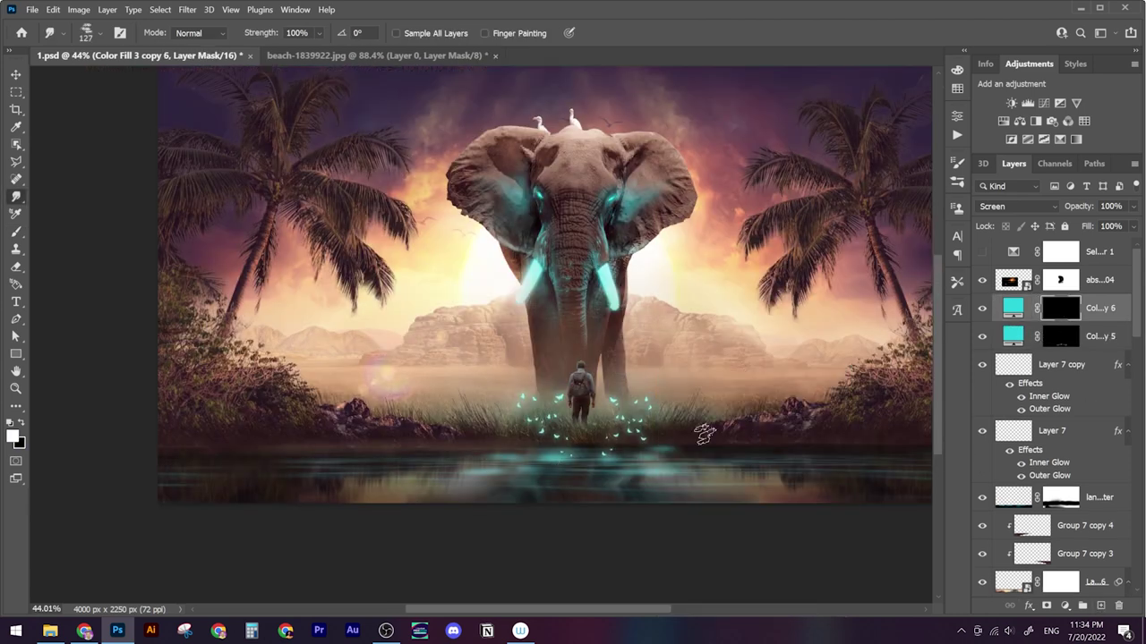
{"action": "key", "text": "b"}
{"action": "right_click", "coordinate": [705, 433]}
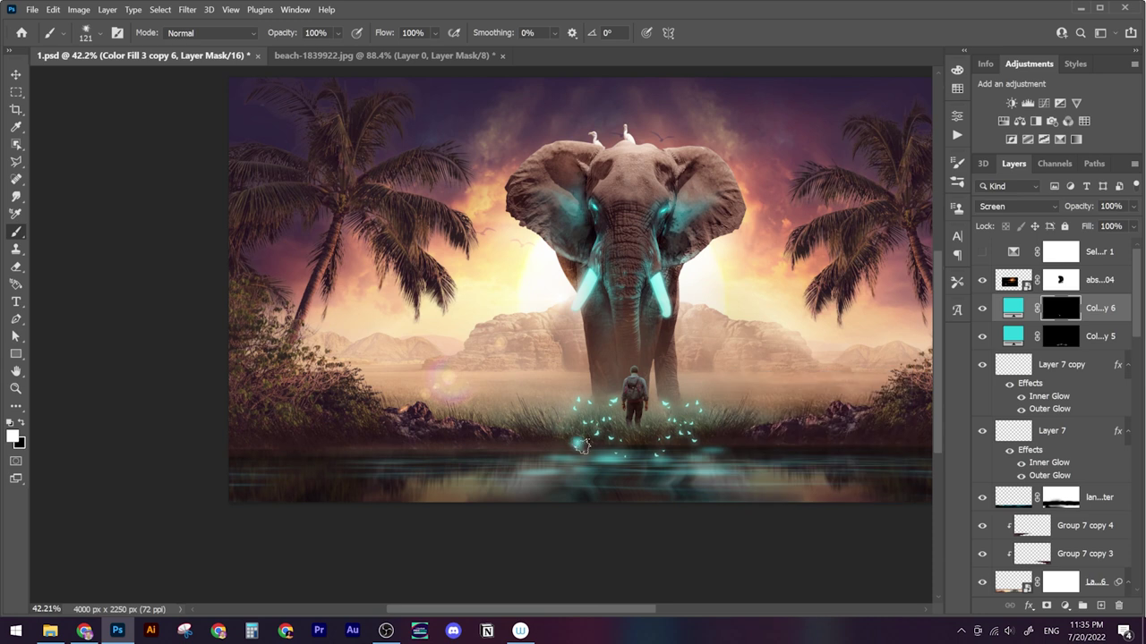
{"action": "right_click", "coordinate": [702, 369]}
{"action": "scroll", "coordinate": [857, 528], "scroll_direction": "down", "scroll_amount": 2}
{"action": "double_click", "coordinate": [785, 551]}
{"action": "left_click_drag", "start_coordinate": [559, 430], "coordinate": [515, 489]}
{"action": "left_click_drag", "start_coordinate": [514, 489], "coordinate": [443, 527]}
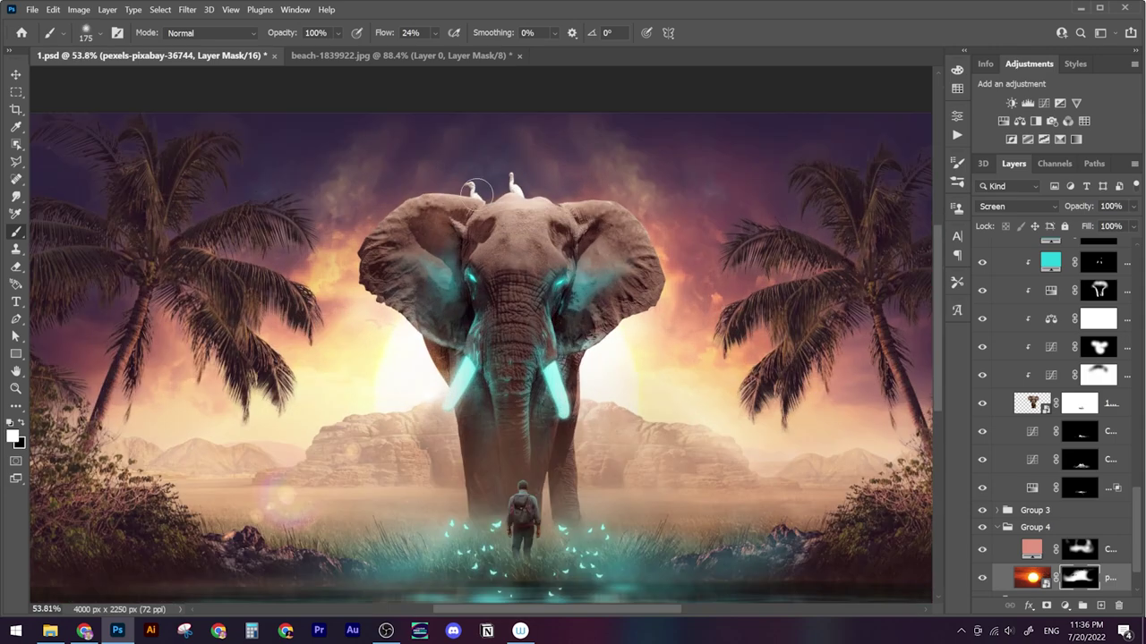
Place the birds image in the sky and select the top teal fill layer
{"action": "left_click", "coordinate": [51, 631]}
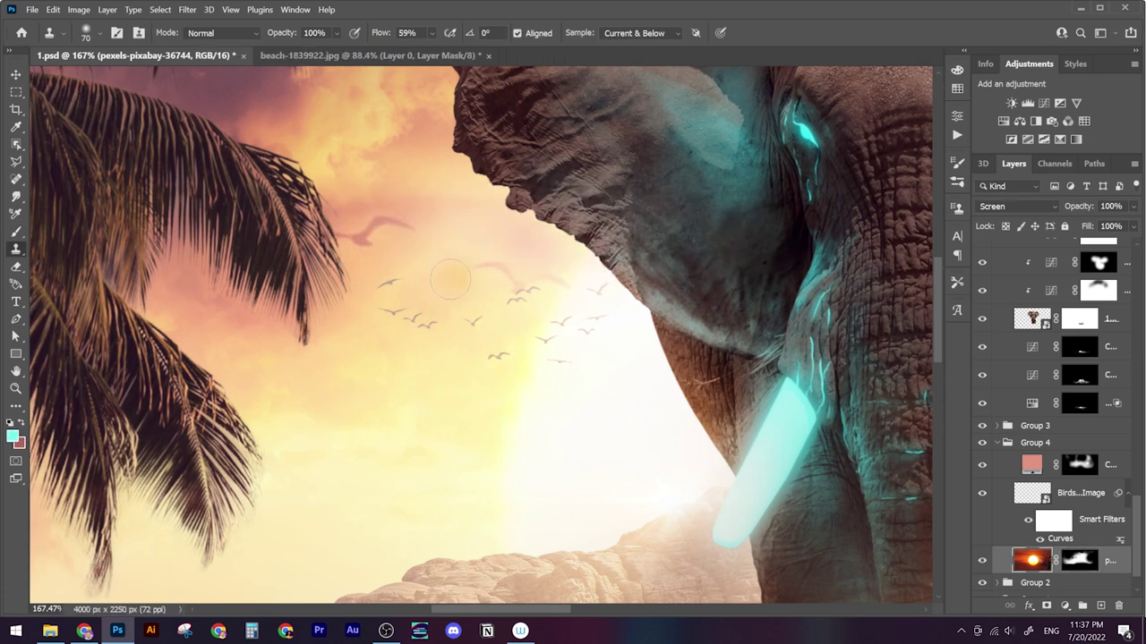
{"action": "key", "text": "v"}
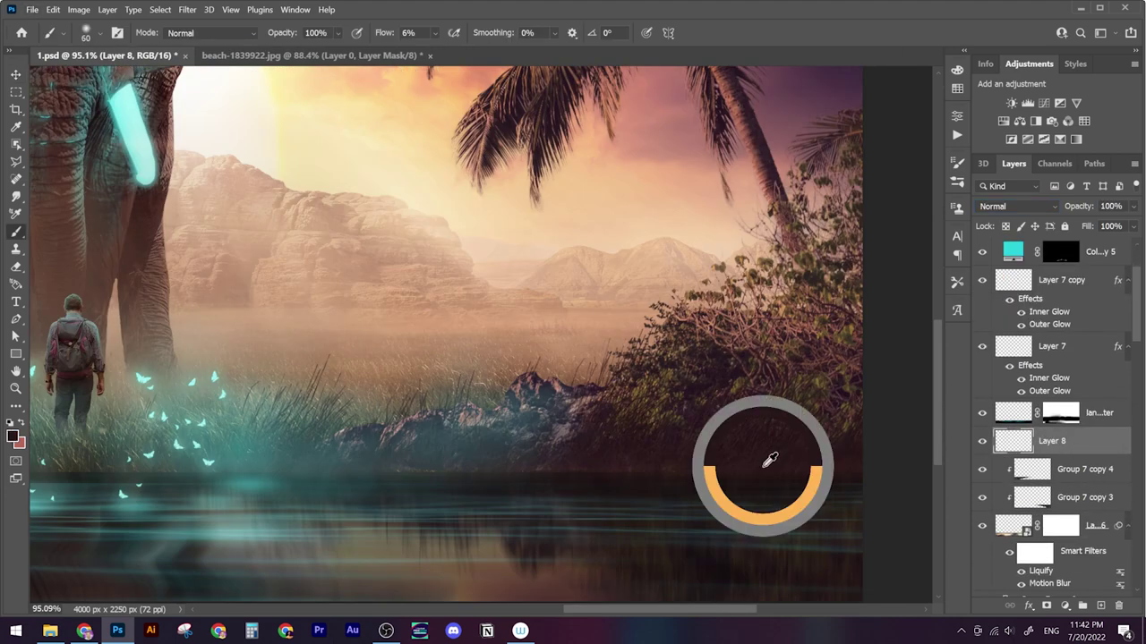
{"action": "left_click_drag", "start_coordinate": [853, 511], "coordinate": [740, 479]}
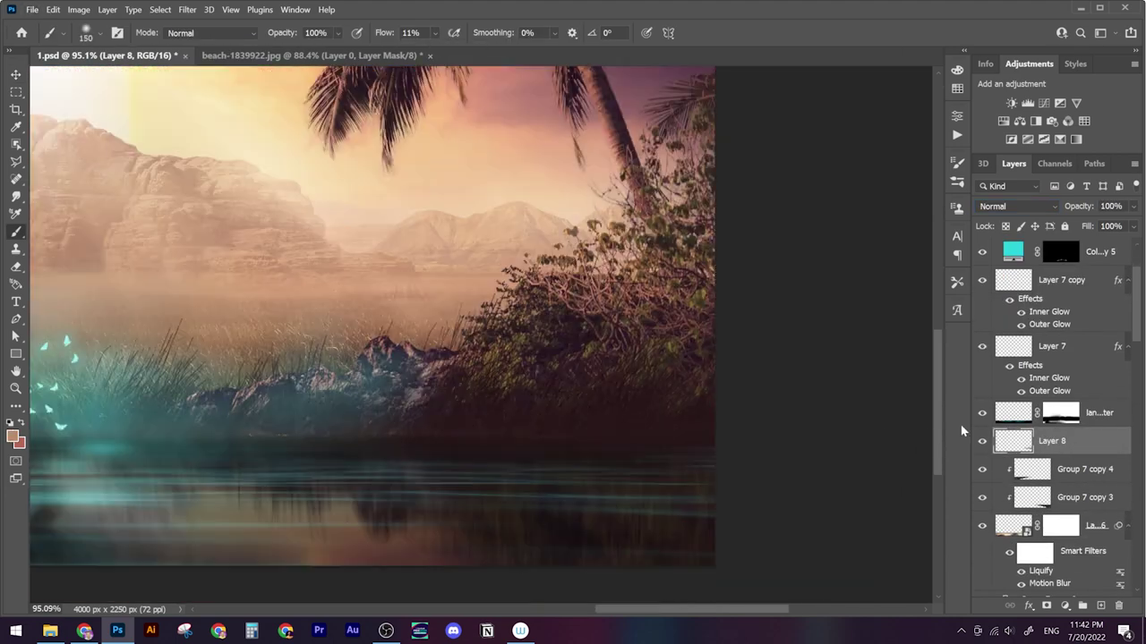
{"action": "scroll", "coordinate": [256, 460], "scroll_direction": "down", "scroll_amount": 2}
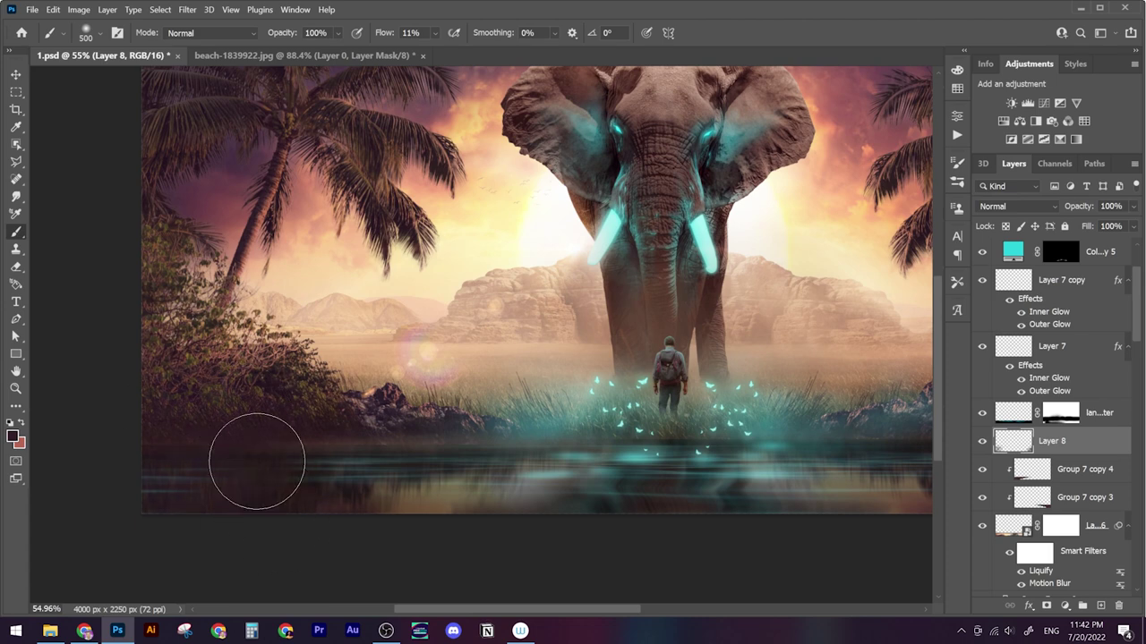
{"action": "scroll", "coordinate": [256, 460], "scroll_direction": "down", "scroll_amount": 1}
{"action": "left_click", "coordinate": [1056, 252]}
{"action": "scroll", "coordinate": [1081, 543], "scroll_direction": "down", "scroll_amount": 1}
{"action": "scroll", "coordinate": [1080, 544], "scroll_direction": "up", "scroll_amount": 5}
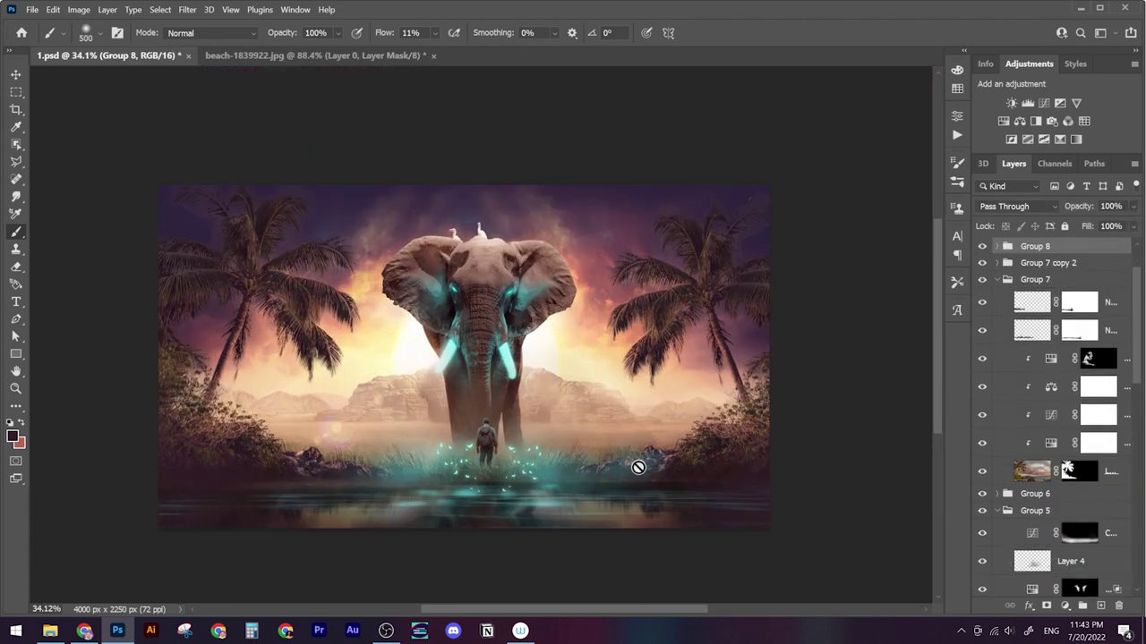
Darken the image edges with an inverted-mask Curves layer, then stamp all visible layers
{"action": "left_click", "coordinate": [1043, 103]}
{"action": "left_click", "coordinate": [1018, 206]}
{"action": "left_click", "coordinate": [1074, 318]}
{"action": "key", "text": "ctrl+i"}
{"action": "key", "text": "x"}
{"action": "left_click_drag", "start_coordinate": [593, 149], "coordinate": [737, 358]}
{"action": "scroll", "coordinate": [656, 416], "scroll_direction": "down", "scroll_amount": 3}
{"action": "scroll", "coordinate": [656, 416], "scroll_direction": "up", "scroll_amount": 2}
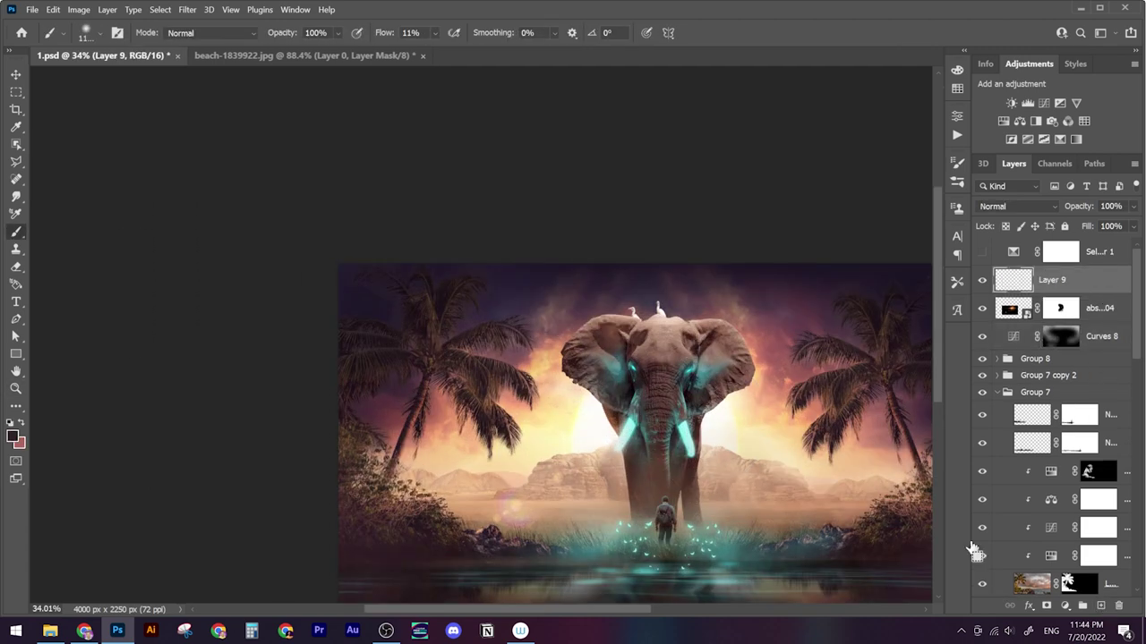
{"action": "key", "text": "ctrl+shift+alt+e"}
In the Camera Raw Filter, cool the temperature slightly and adjust the Basic tone sliders
{"action": "scroll", "coordinate": [537, 269], "scroll_direction": "up", "scroll_amount": 1}
{"action": "left_click", "coordinate": [187, 9]}
{"action": "left_click", "coordinate": [242, 102]}
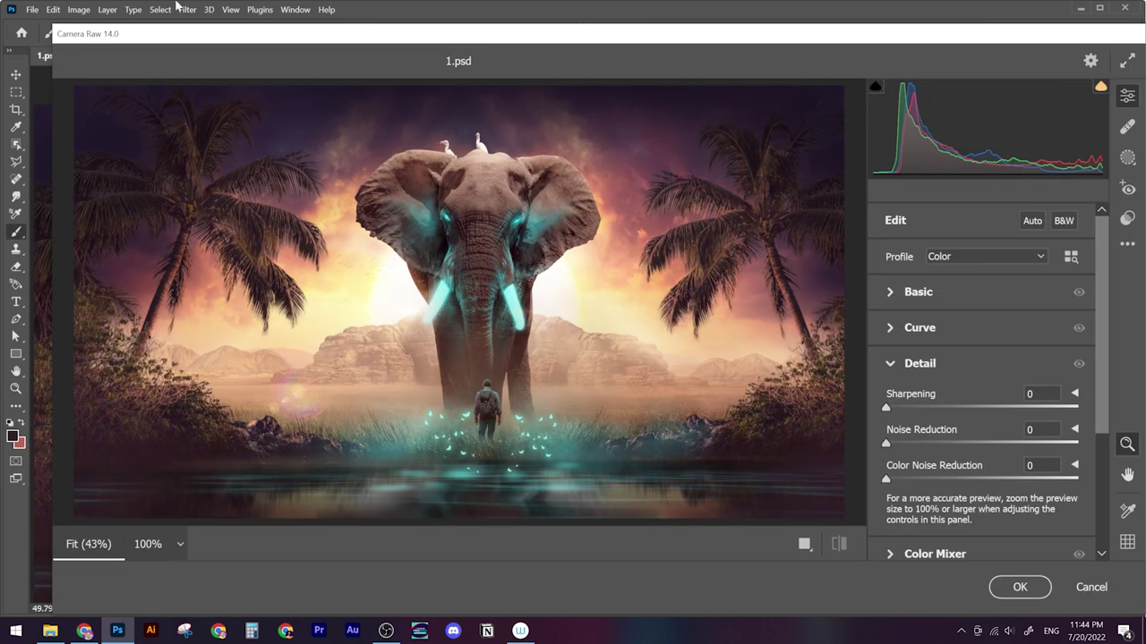
{"action": "left_click", "coordinate": [918, 291]}
{"action": "mouse_move", "coordinate": [982, 291]}
{"action": "left_mouse_down"}
{"action": "mouse_move", "coordinate": [993, 291]}
{"action": "mouse_move", "coordinate": [992, 324]}
{"action": "left_mouse_up"}
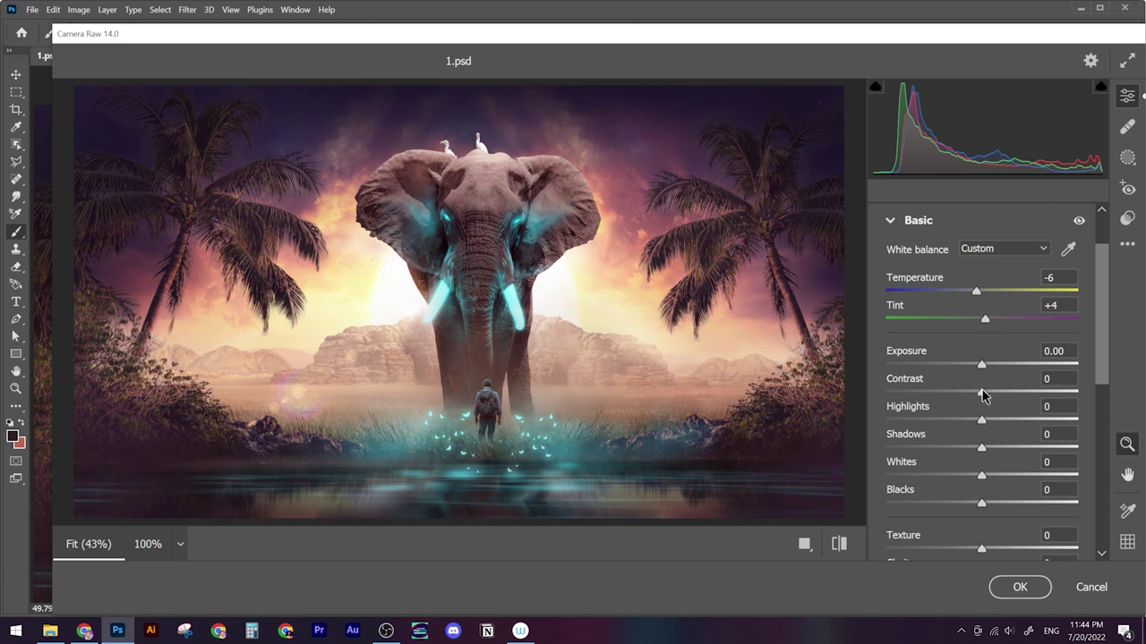
{"action": "left_click_drag", "start_coordinate": [982, 420], "coordinate": [955, 421]}
{"action": "left_click_drag", "start_coordinate": [981, 448], "coordinate": [992, 447]}
{"action": "mouse_move", "coordinate": [982, 475]}
{"action": "left_mouse_down"}
{"action": "mouse_move", "coordinate": [964, 478]}
{"action": "mouse_move", "coordinate": [985, 503]}
{"action": "mouse_move", "coordinate": [975, 491]}
{"action": "left_mouse_up"}
{"action": "scroll", "coordinate": [987, 497], "scroll_direction": "down", "scroll_amount": 1}
{"action": "left_click_drag", "start_coordinate": [981, 519], "coordinate": [973, 518]}
{"action": "scroll", "coordinate": [980, 501], "scroll_direction": "down", "scroll_amount": 2}
{"action": "left_click_drag", "start_coordinate": [981, 435], "coordinate": [991, 437]}
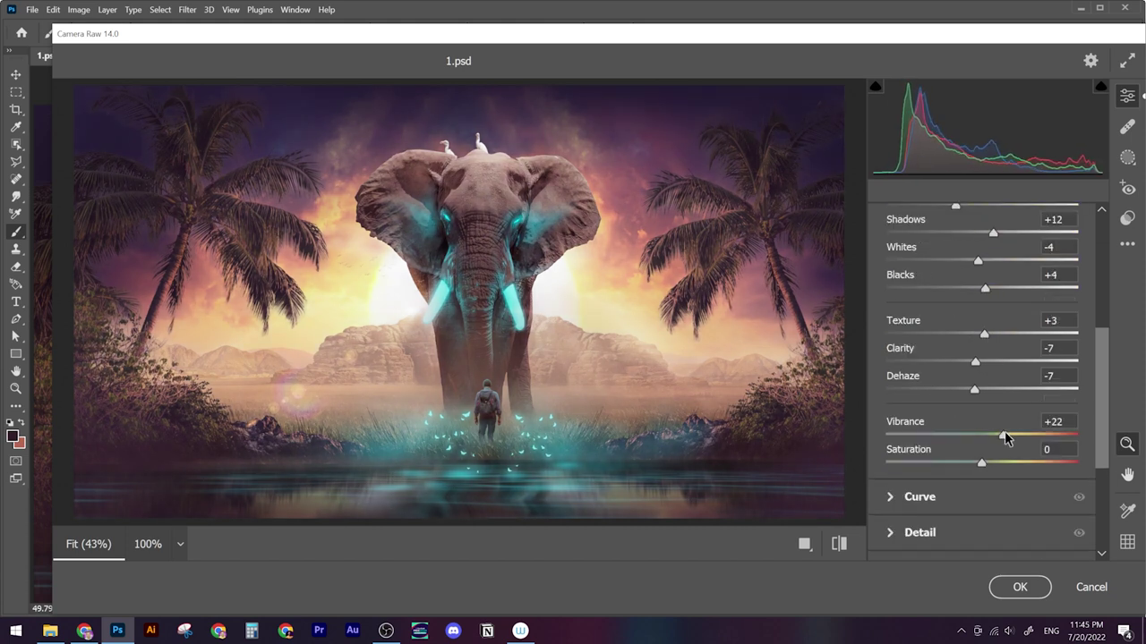
Shift the aqua hue, add vignetting in Effects, and shift the blue primary in Calibration
{"action": "left_click", "coordinate": [922, 497]}
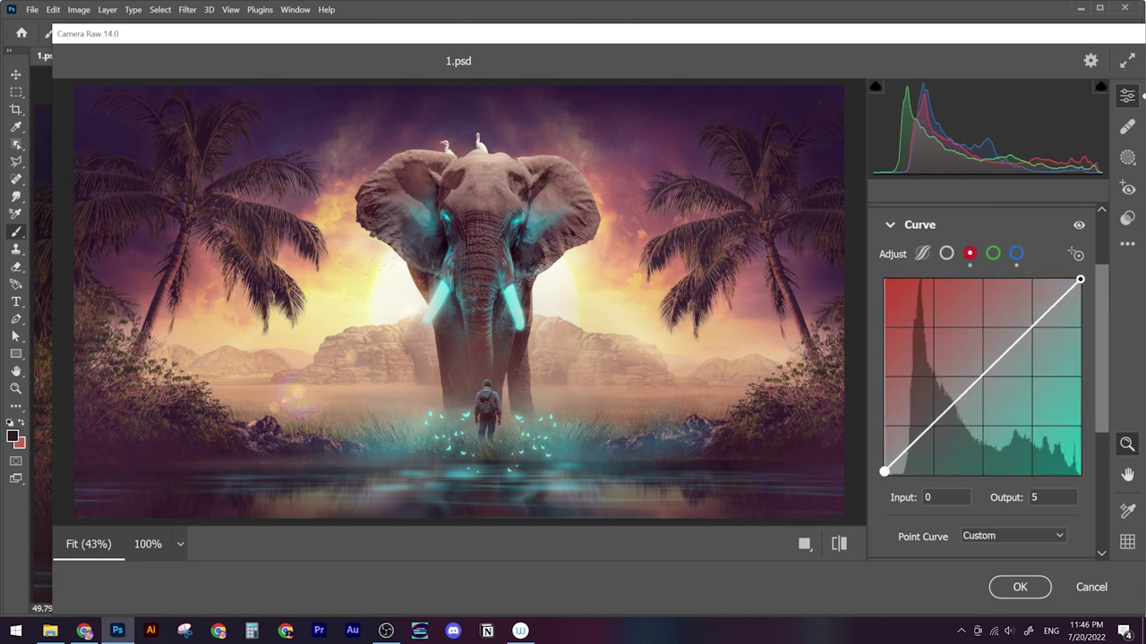
{"action": "left_click", "coordinate": [919, 225]}
{"action": "left_click", "coordinate": [934, 513]}
{"action": "left_click_drag", "start_coordinate": [981, 448], "coordinate": [958, 450]}
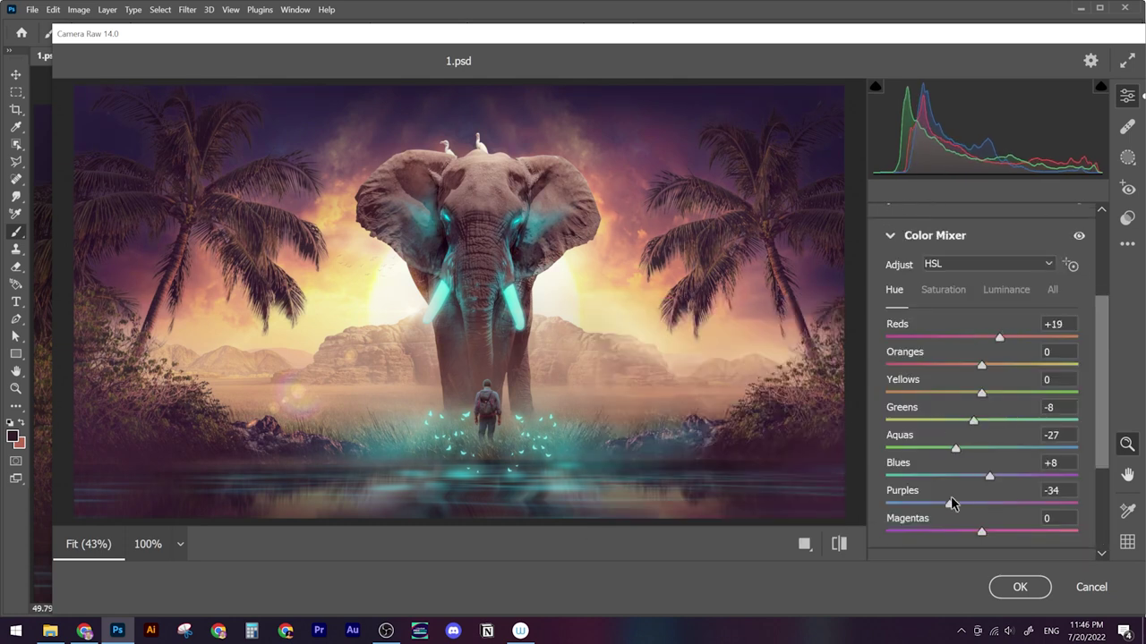
{"action": "scroll", "coordinate": [946, 525], "scroll_direction": "down", "scroll_amount": 5}
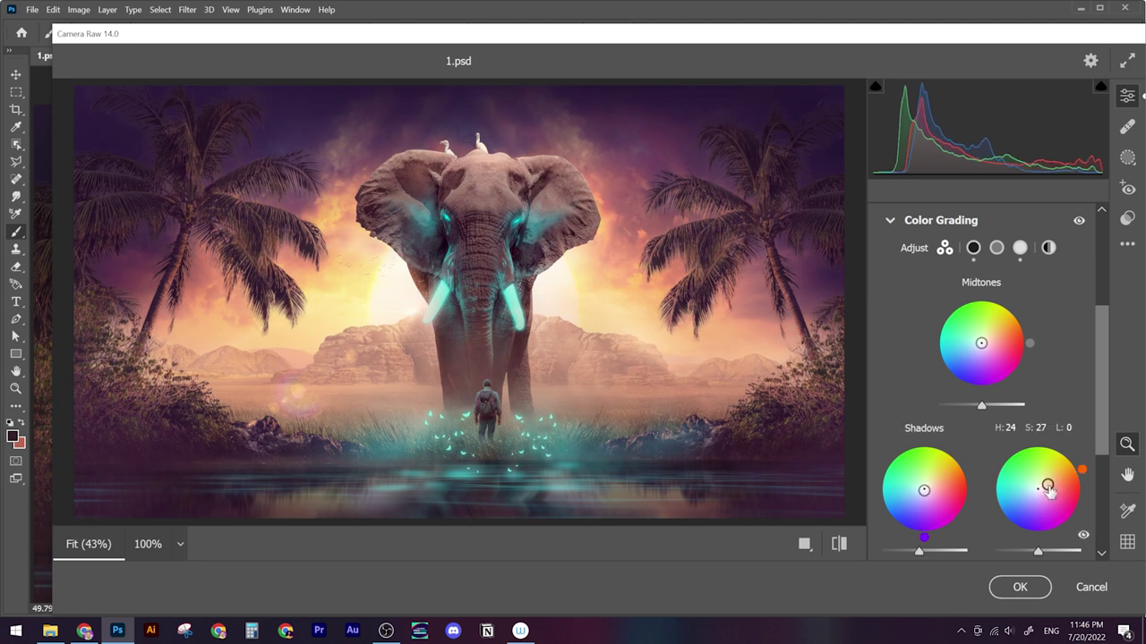
{"action": "scroll", "coordinate": [1025, 537], "scroll_direction": "down", "scroll_amount": 10}
{"action": "left_click", "coordinate": [967, 359]}
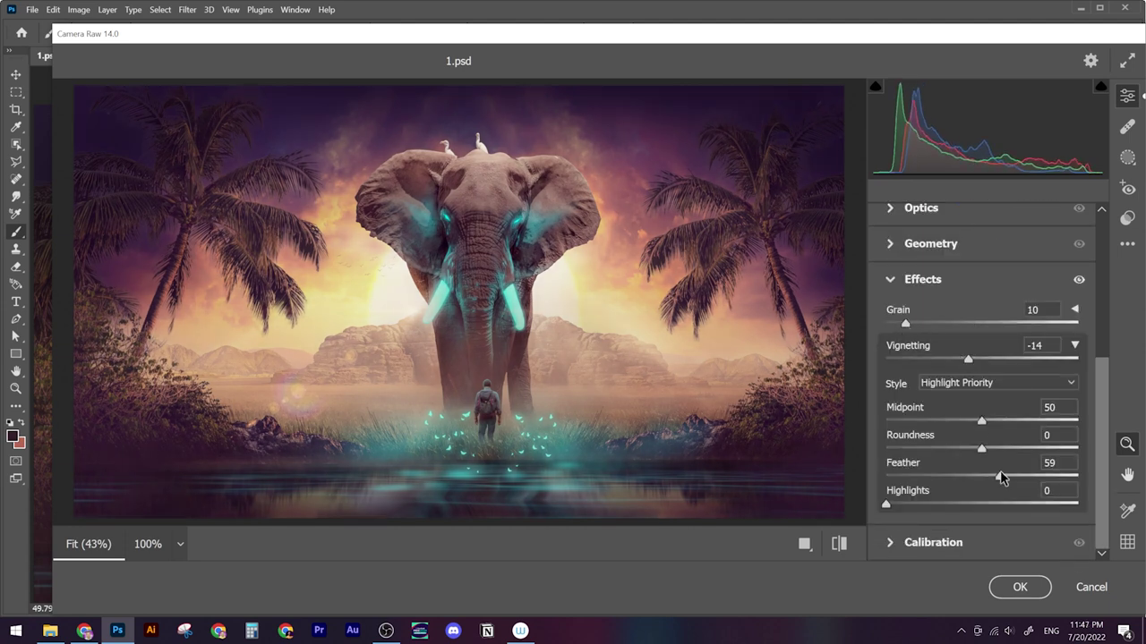
{"action": "left_click", "coordinate": [908, 543]}
{"action": "left_click", "coordinate": [968, 517]}
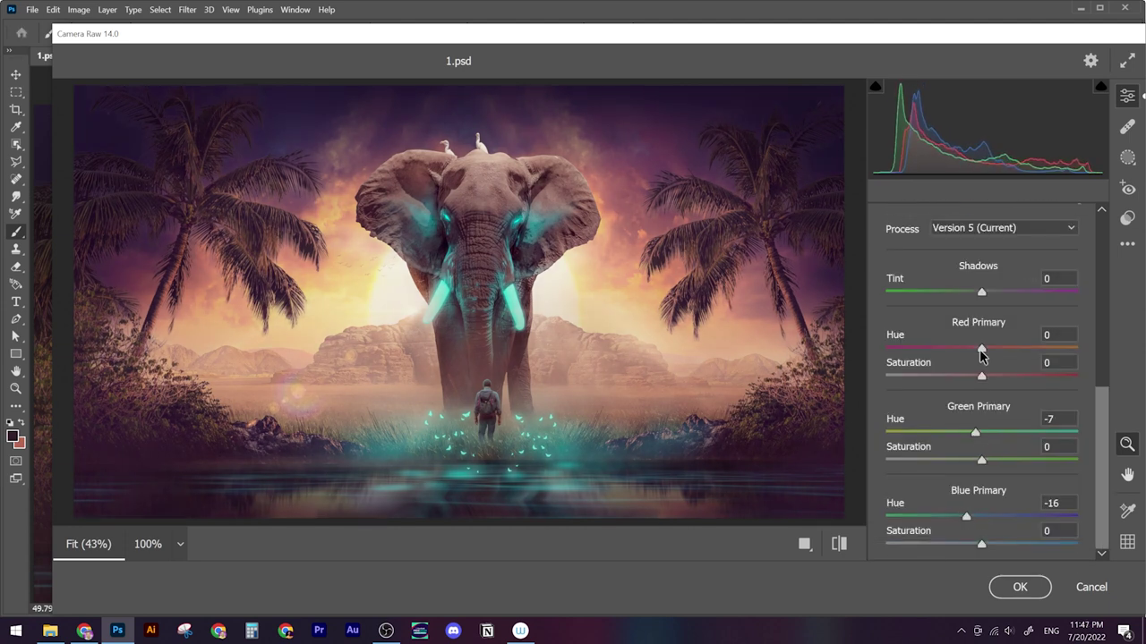
{"action": "left_click", "coordinate": [891, 291]}
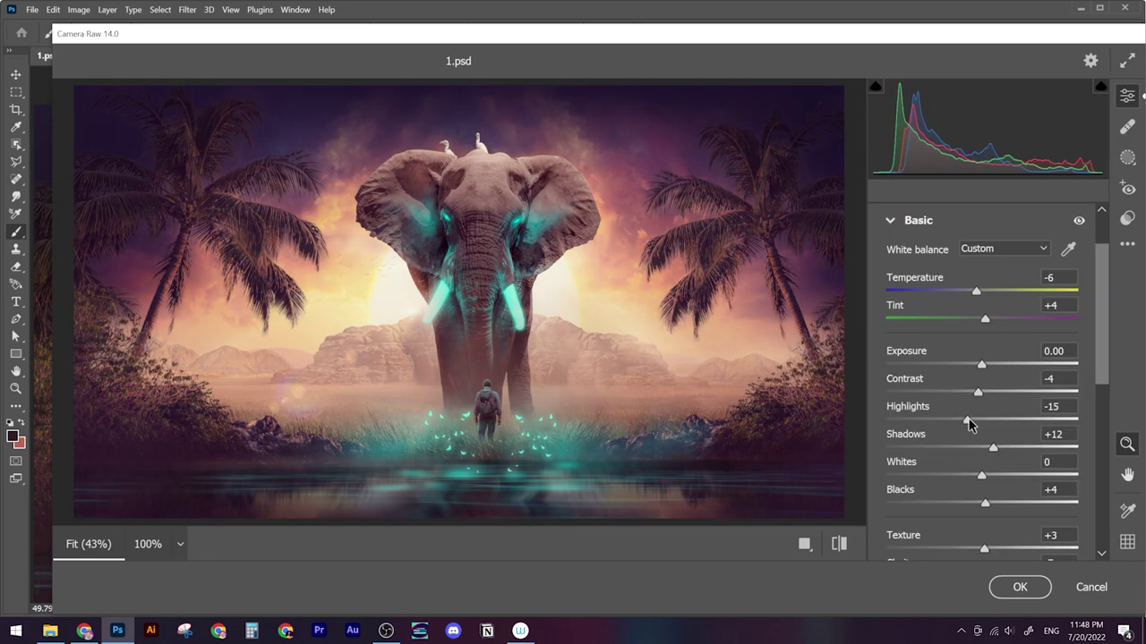